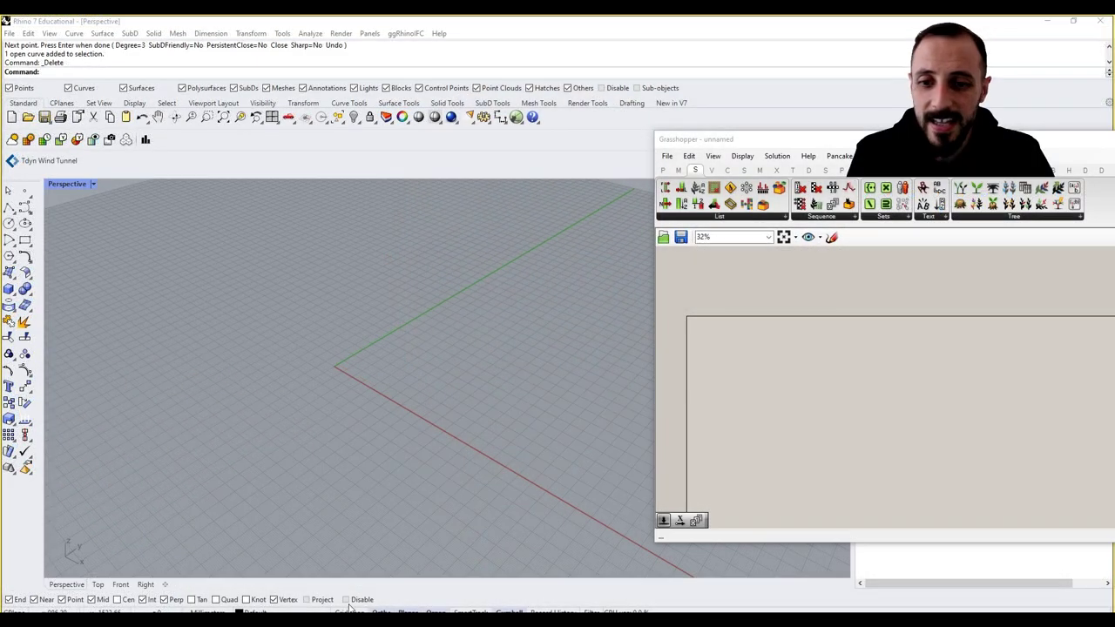
Place a Construct Point component on the Grasshopper canvas.
{"action": "left_click", "coordinate": [407, 522]}
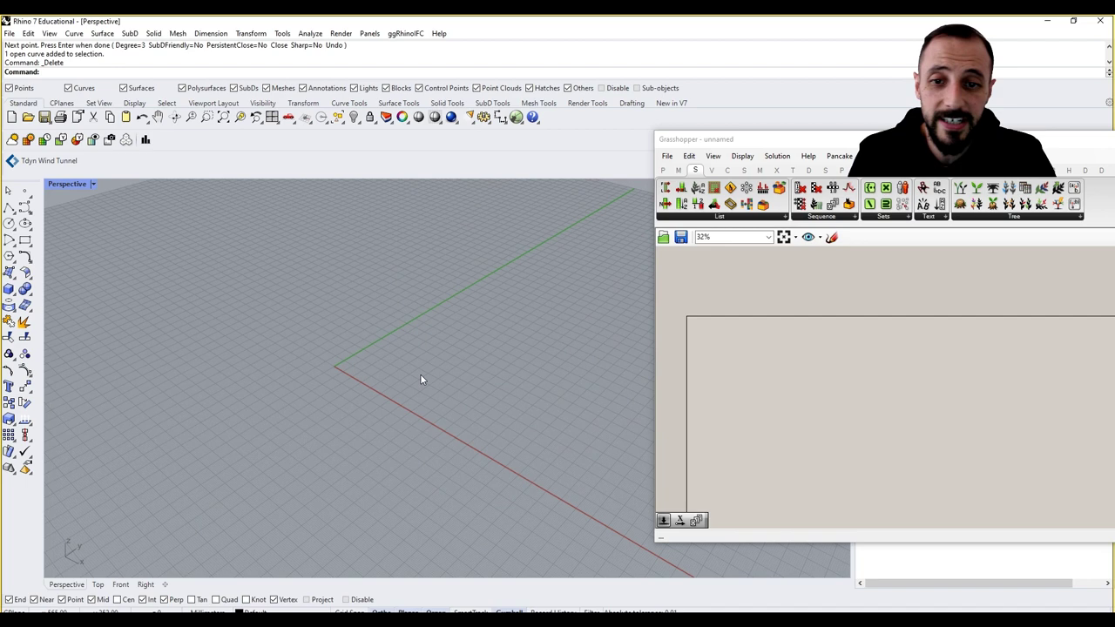
{"action": "scroll", "coordinate": [445, 354], "scroll_direction": "down", "scroll_amount": 5}
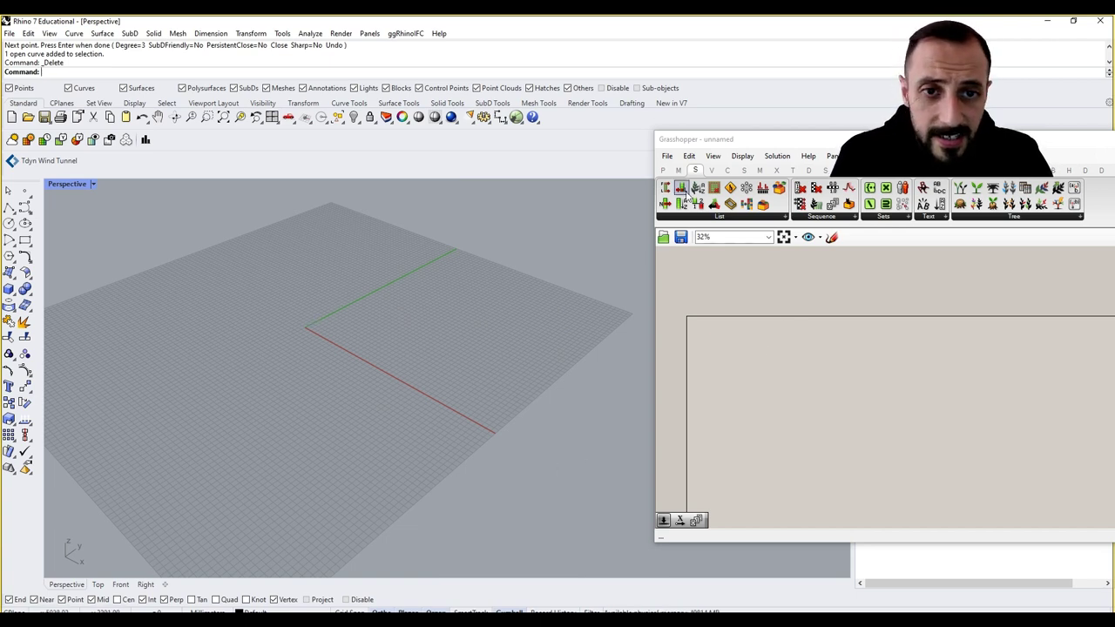
{"action": "left_click", "coordinate": [713, 170]}
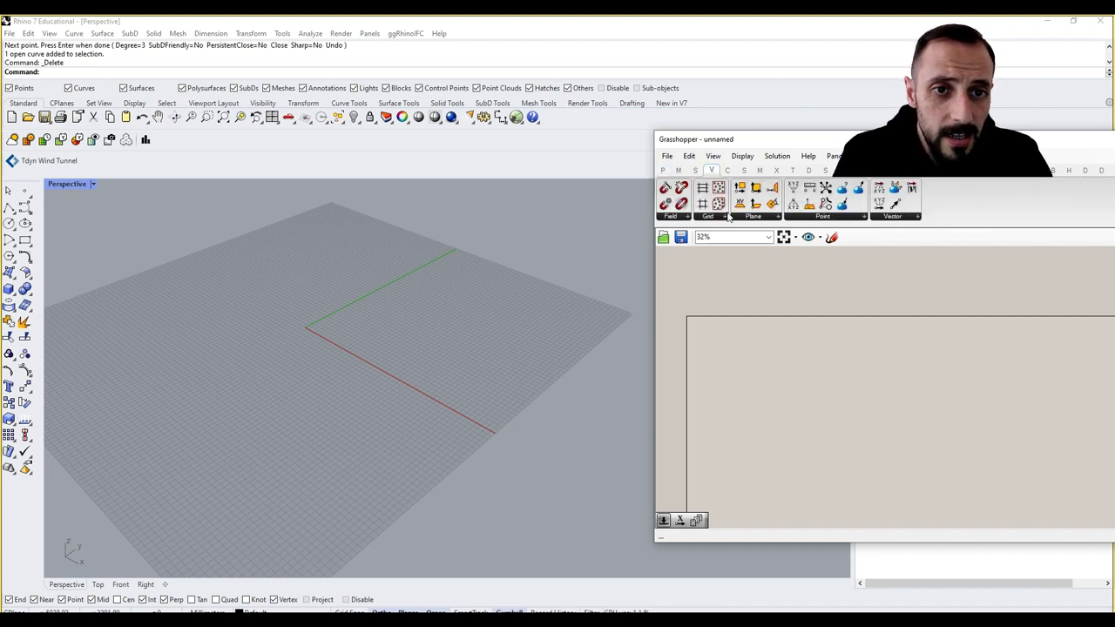
{"action": "left_click", "coordinate": [784, 219]}
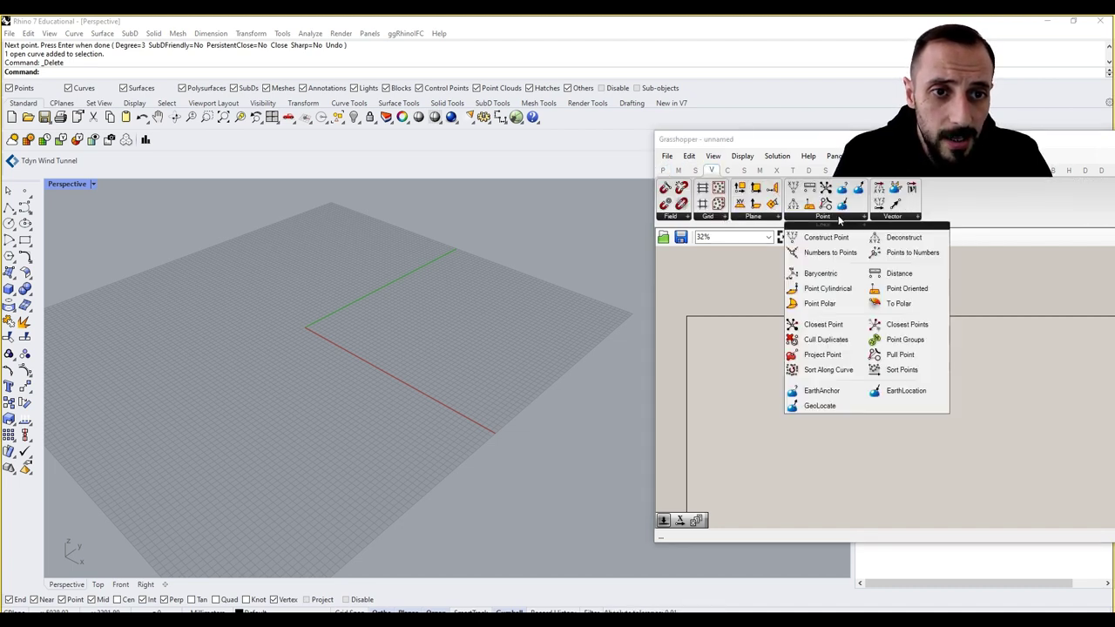
{"action": "left_click", "coordinate": [797, 240]}
{"action": "left_click", "coordinate": [739, 349]}
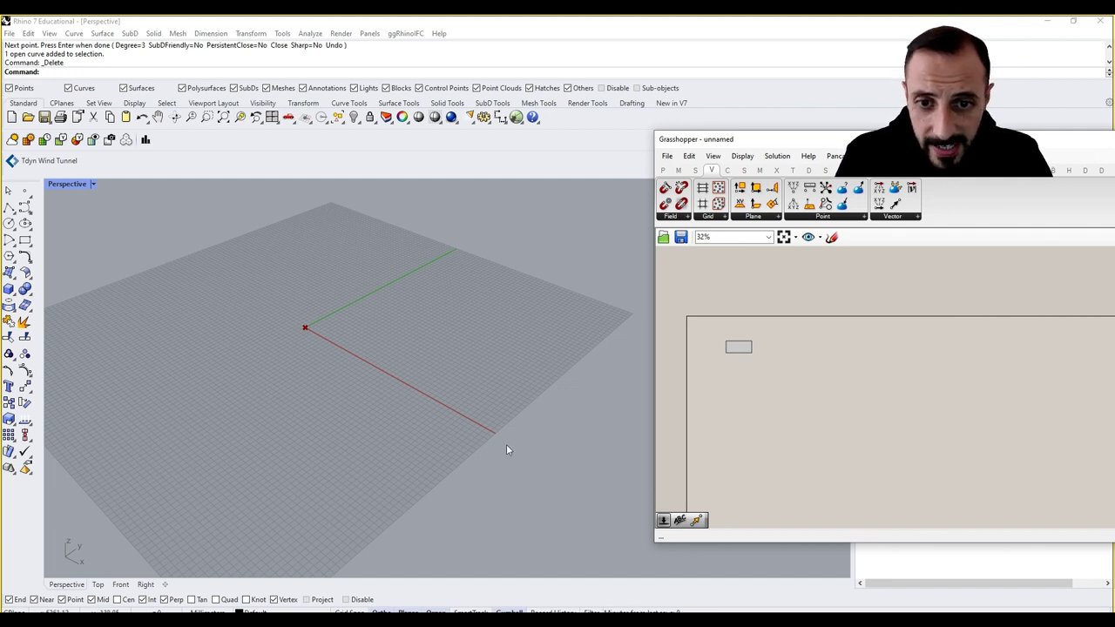
{"action": "right_click_drag", "start_coordinate": [519, 443], "coordinate": [507, 432], "text": "shift"}
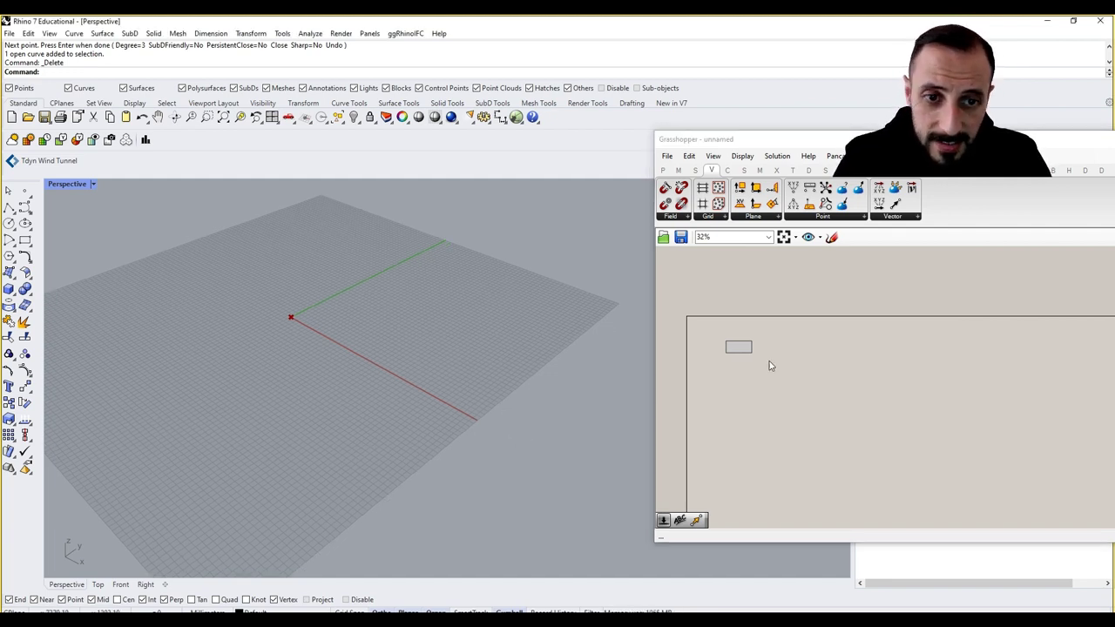
{"action": "scroll", "coordinate": [771, 364], "scroll_direction": "up", "scroll_amount": 6}
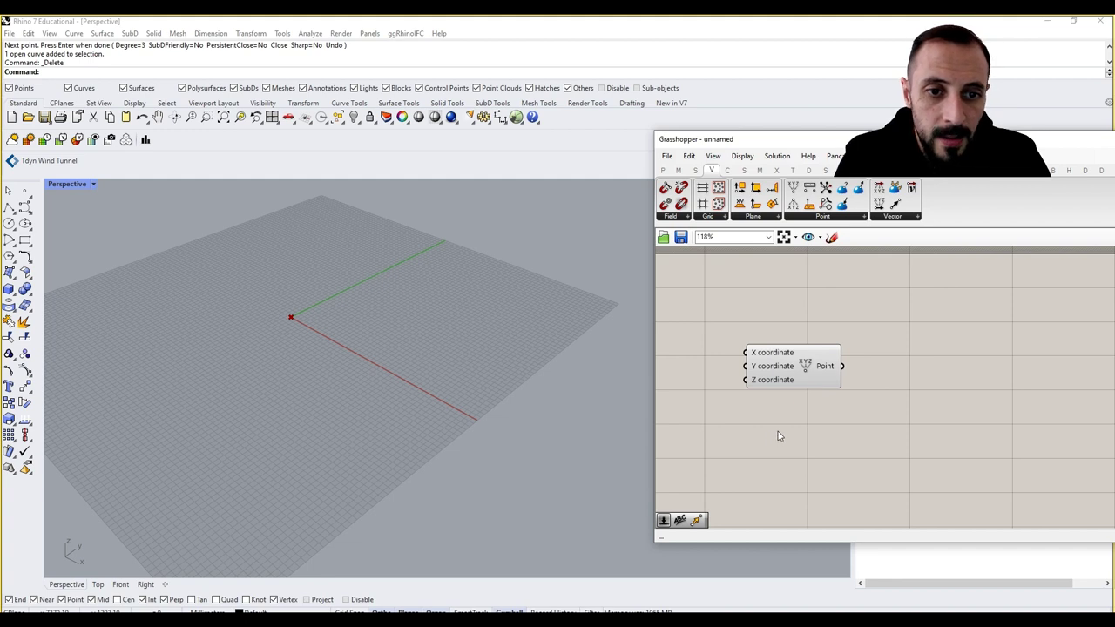
{"action": "double_click", "coordinate": [778, 435]}
{"action": "left_click", "coordinate": [819, 364]}
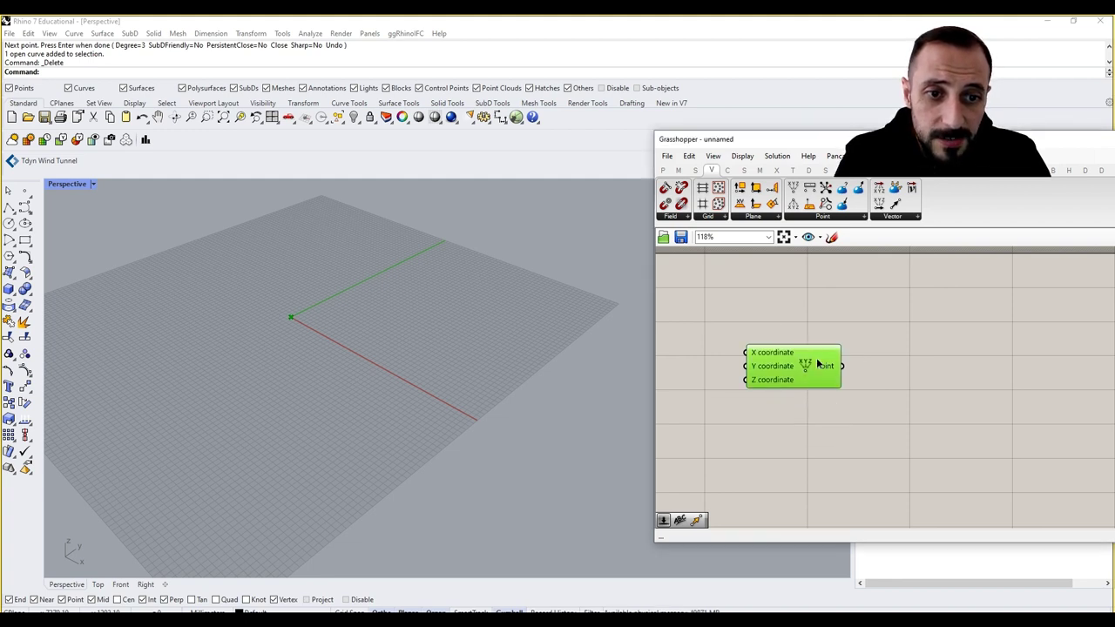
{"action": "left_click", "coordinate": [893, 358]}
Add a Series component and place it in front of the Construct Point component's inputs.
{"action": "mouse_move", "coordinate": [765, 373]}
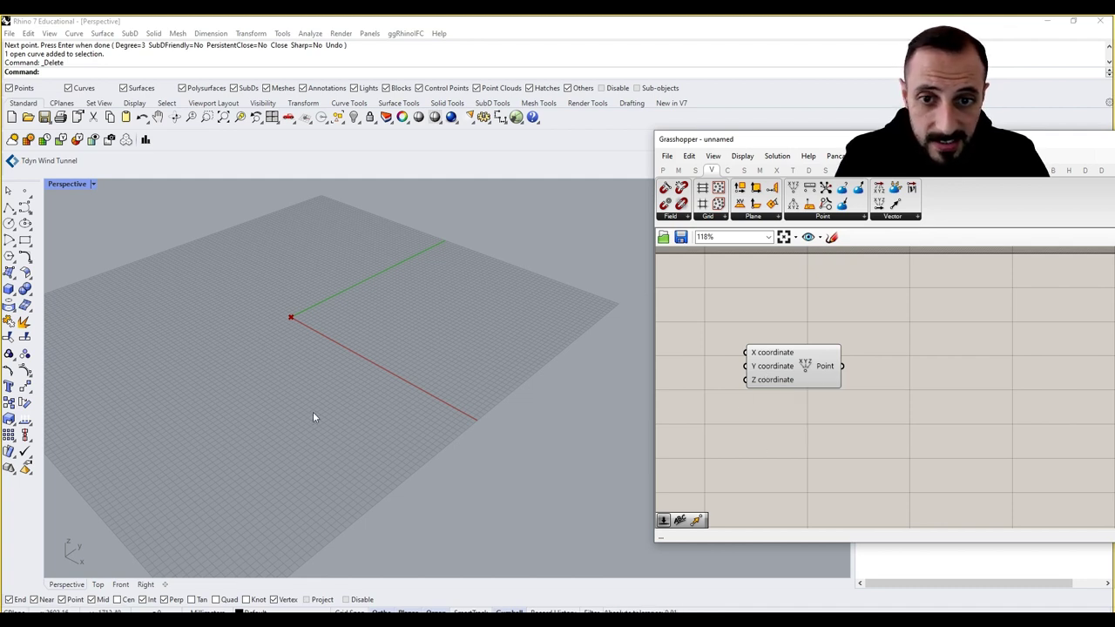
{"action": "double_click", "coordinate": [701, 391]}
{"action": "type", "text": "seri"}
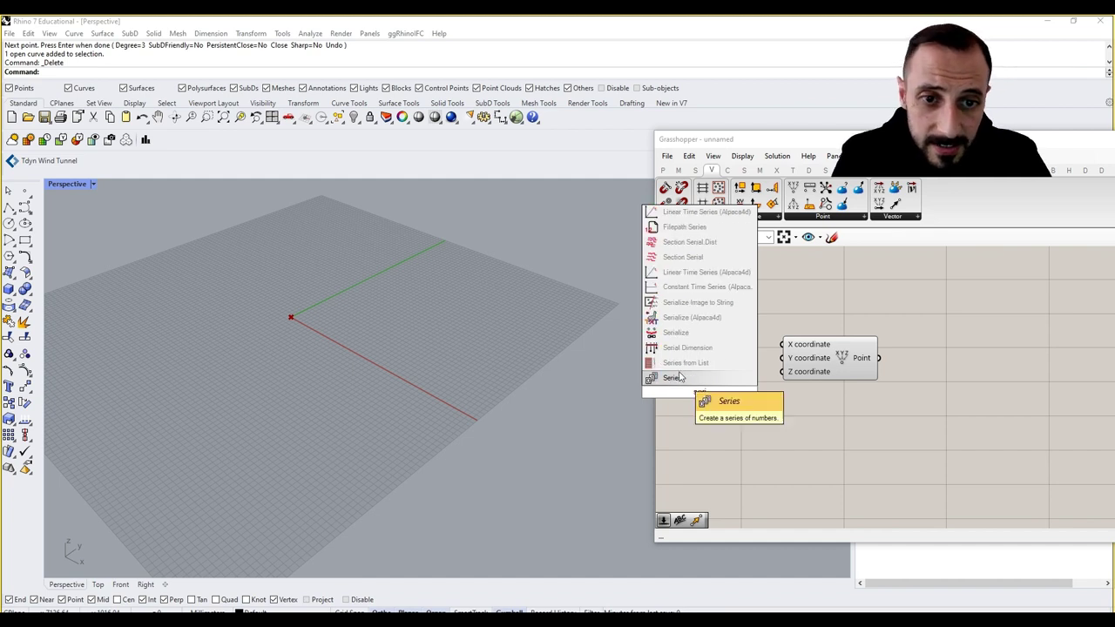
{"action": "left_click", "coordinate": [680, 376]}
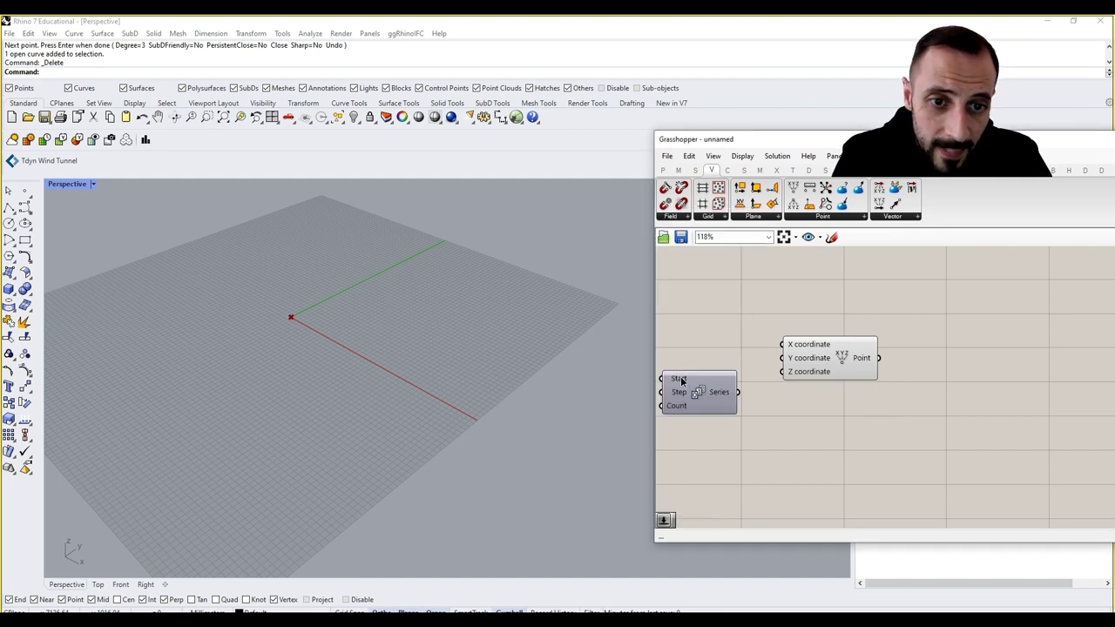
{"action": "right_click_drag", "start_coordinate": [752, 393], "coordinate": [817, 401]}
{"action": "left_click_drag", "start_coordinate": [781, 398], "coordinate": [771, 364]}
{"action": "right_click_drag", "start_coordinate": [749, 399], "coordinate": [840, 404]}
Add a number slider with the value 250 and connect it to the Step input of Series.
{"action": "double_click", "coordinate": [718, 377]}
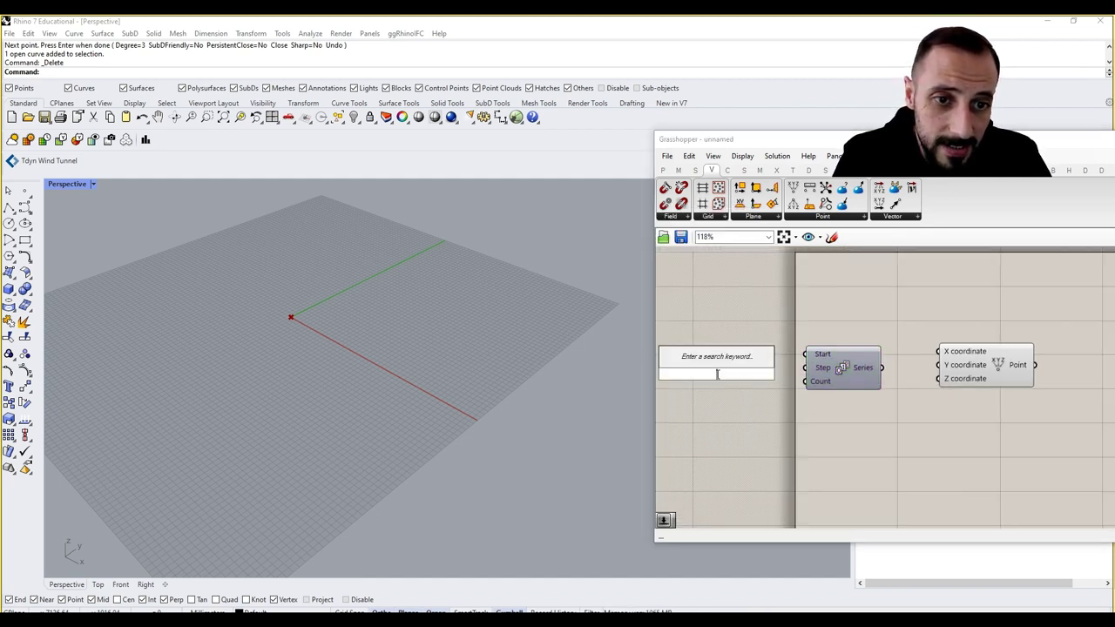
{"action": "type", "text": "250"}
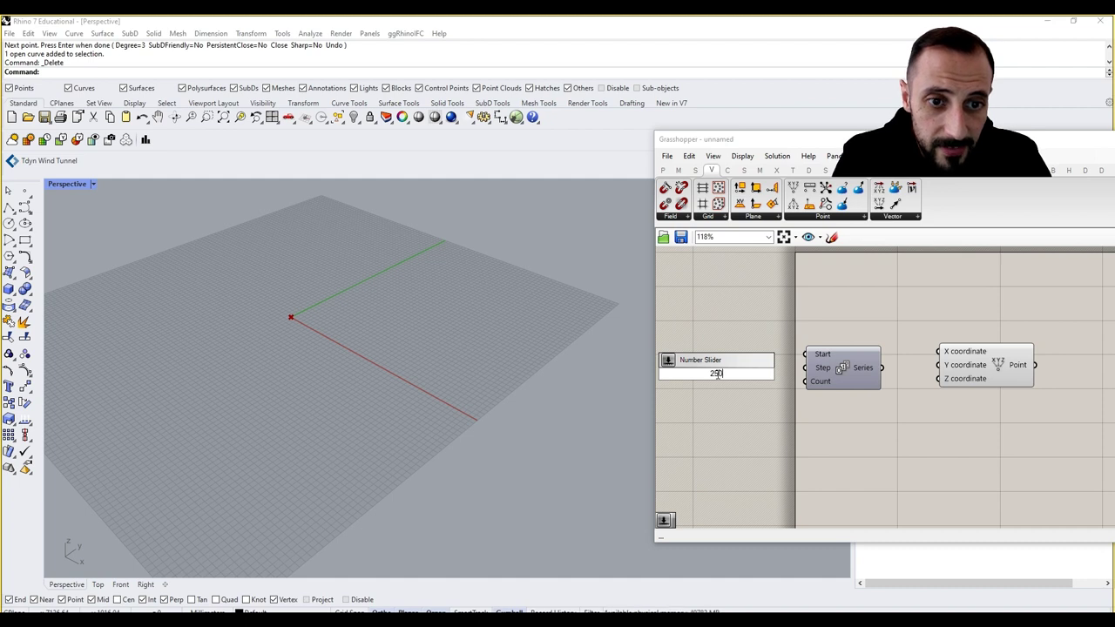
{"action": "key", "text": "Return"}
{"action": "left_click_drag", "start_coordinate": [719, 377], "coordinate": [693, 364]}
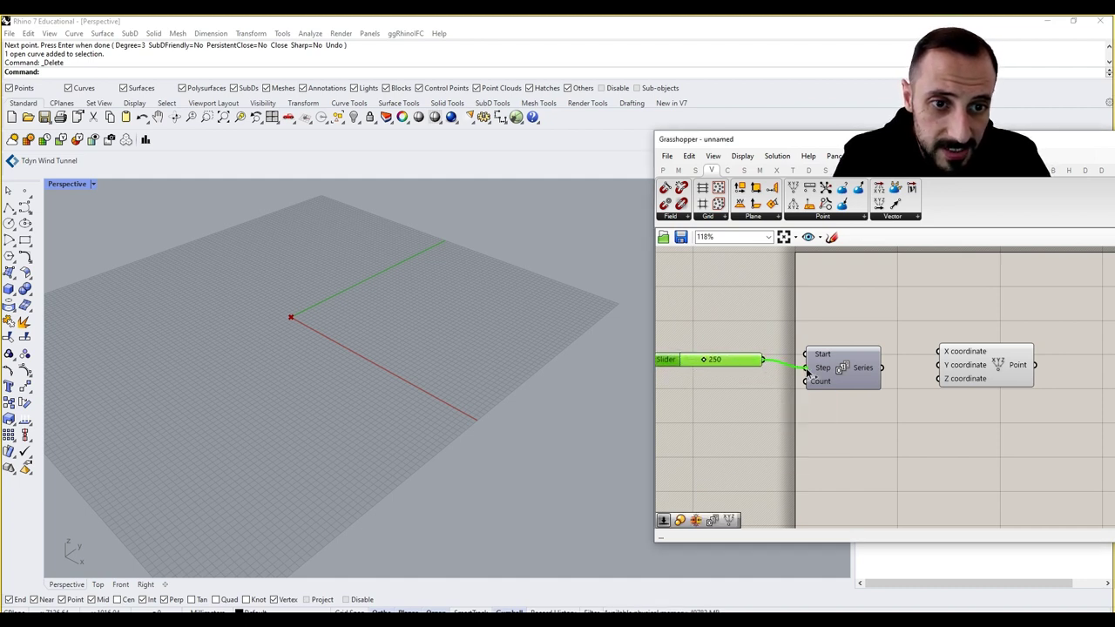
{"action": "left_click_drag", "start_coordinate": [807, 372], "coordinate": [805, 368]}
Add a number slider with the value 100 and connect it to the Count input of Series.
{"action": "double_click", "coordinate": [729, 405]}
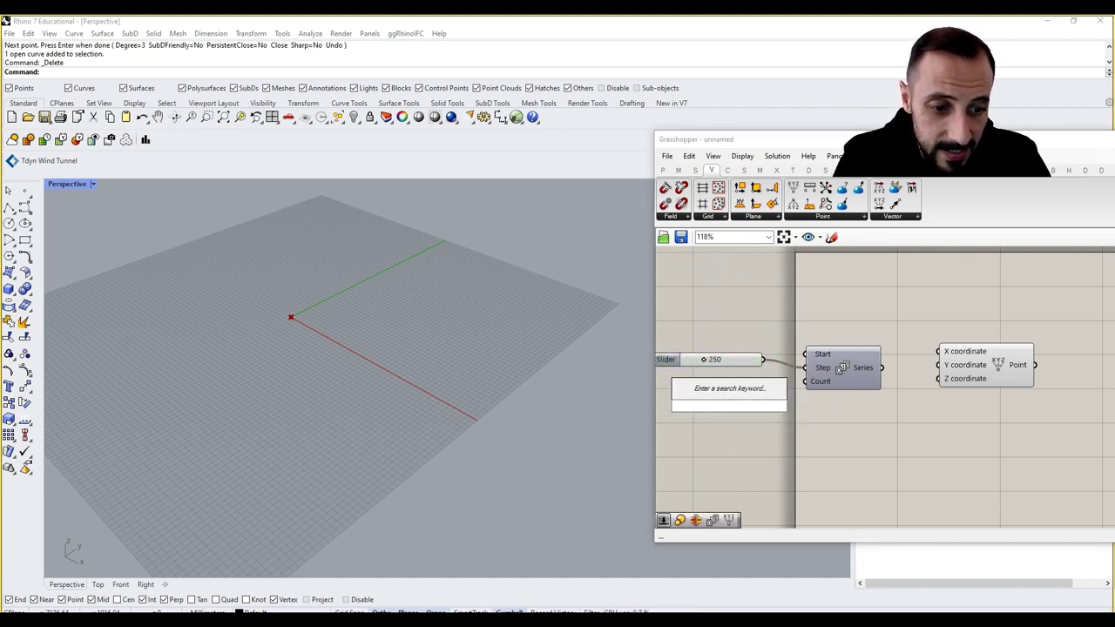
{"action": "type", "text": "100"}
{"action": "left_click", "coordinate": [736, 404]}
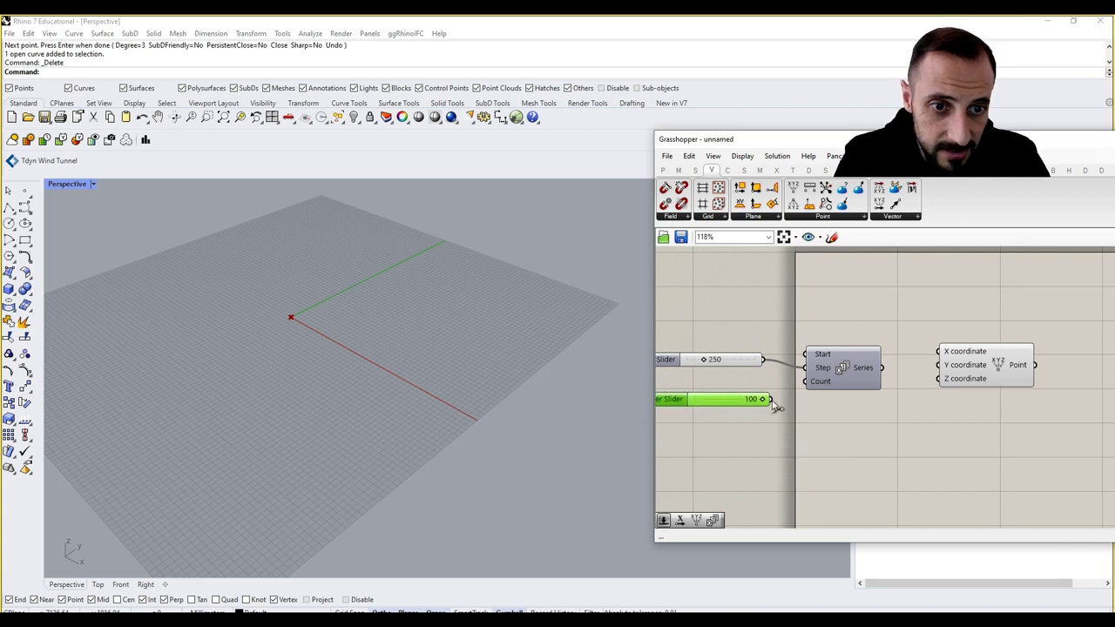
{"action": "left_click_drag", "start_coordinate": [770, 399], "coordinate": [805, 381]}
Connect the Series output to the X coordinate input of Construct Point.
{"action": "left_click_drag", "start_coordinate": [881, 368], "coordinate": [939, 352]}
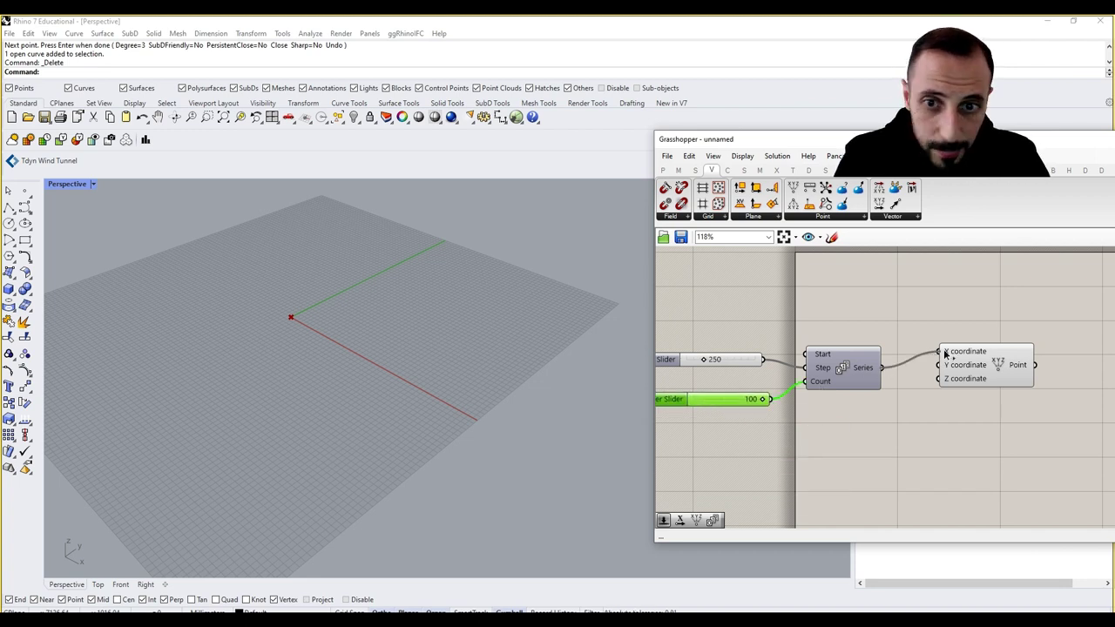
{"action": "scroll", "coordinate": [302, 346], "scroll_direction": "down", "scroll_amount": 5}
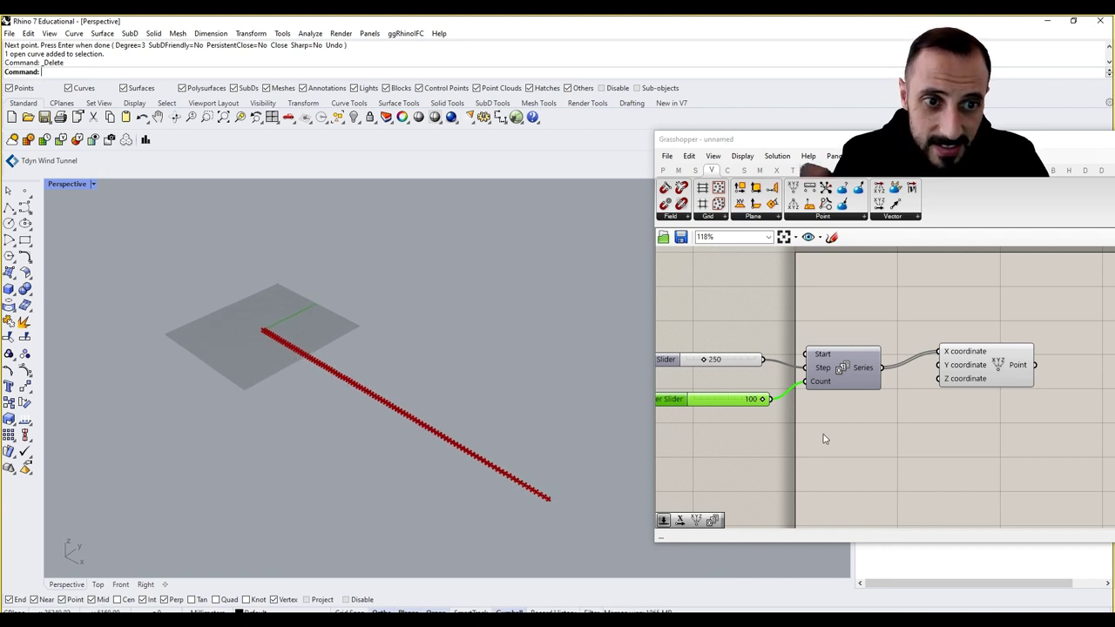
{"action": "scroll", "coordinate": [766, 433], "scroll_direction": "up", "scroll_amount": 2}
{"action": "left_click_drag", "start_coordinate": [839, 368], "coordinate": [844, 368]}
{"action": "left_click_drag", "start_coordinate": [745, 326], "coordinate": [725, 348]}
{"action": "left_click", "coordinate": [723, 401]}
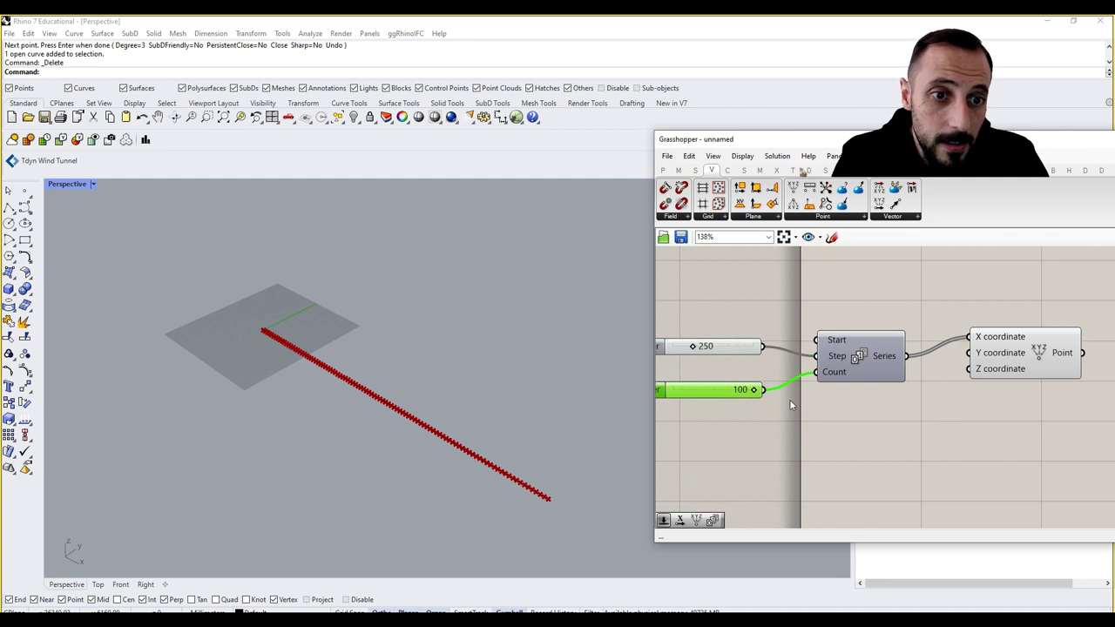
Add a Move component and connect the Construct Point output to its Geometry input.
{"action": "right_click_drag", "start_coordinate": [975, 401], "coordinate": [936, 400]}
{"action": "left_click_drag", "start_coordinate": [987, 366], "coordinate": [987, 370]}
{"action": "double_click", "coordinate": [983, 433]}
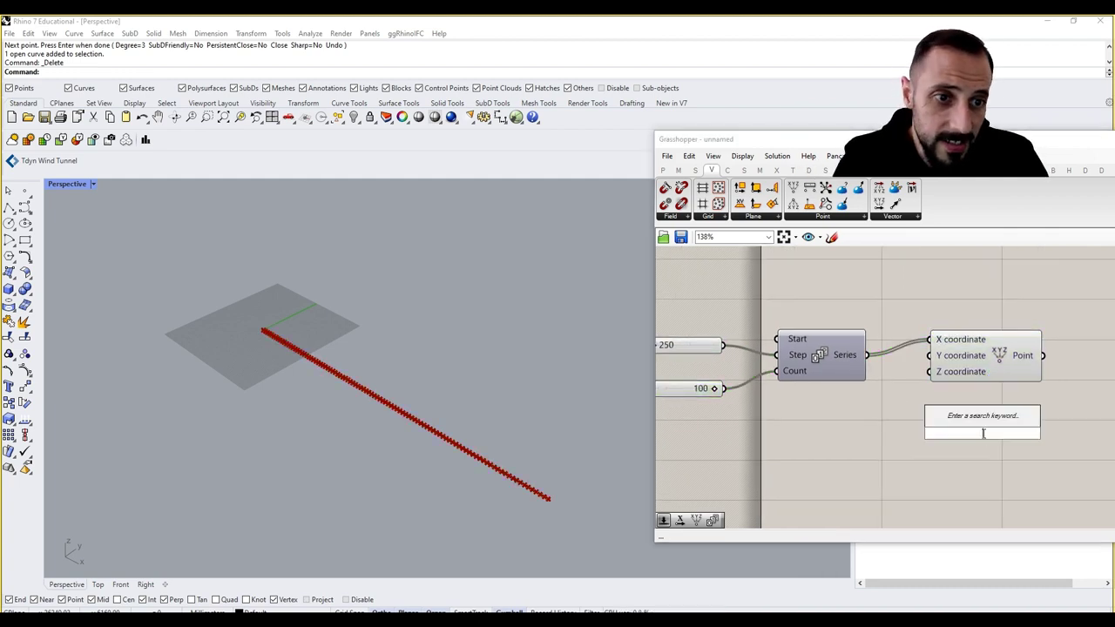
{"action": "type", "text": "move"}
{"action": "left_click", "coordinate": [963, 420]}
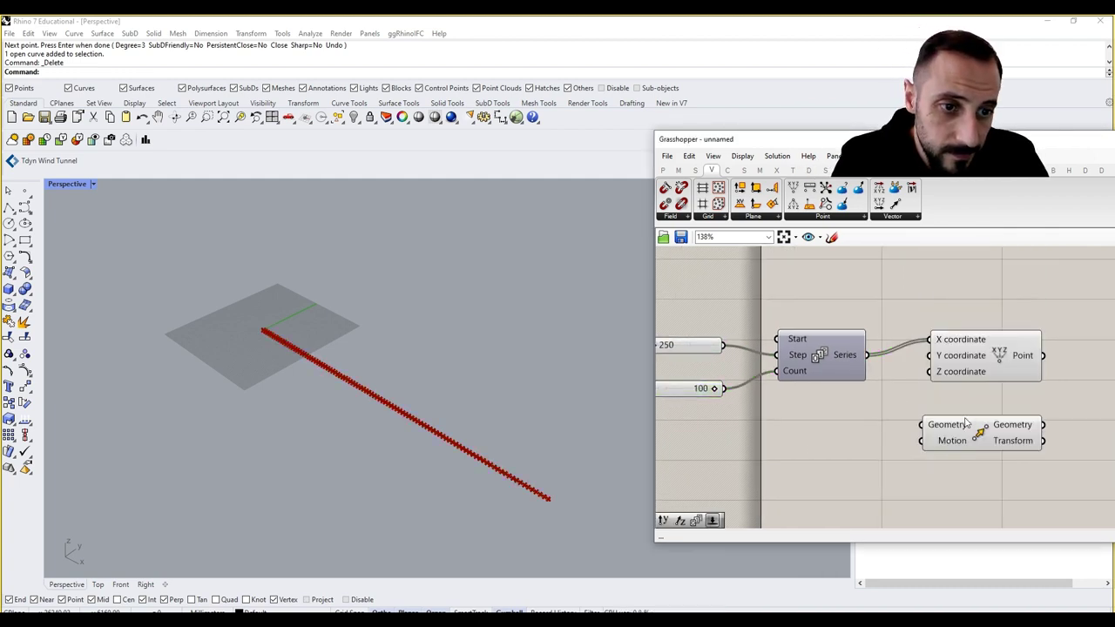
{"action": "left_click_drag", "start_coordinate": [1042, 356], "coordinate": [1109, 399]}
Add a Unit Y vector component and connect its output to the Motion input of Move.
{"action": "double_click", "coordinate": [879, 455]}
{"action": "type", "text": "y"}
{"action": "left_click", "coordinate": [855, 442]}
{"action": "right_click_drag", "start_coordinate": [1077, 401], "coordinate": [979, 394]}
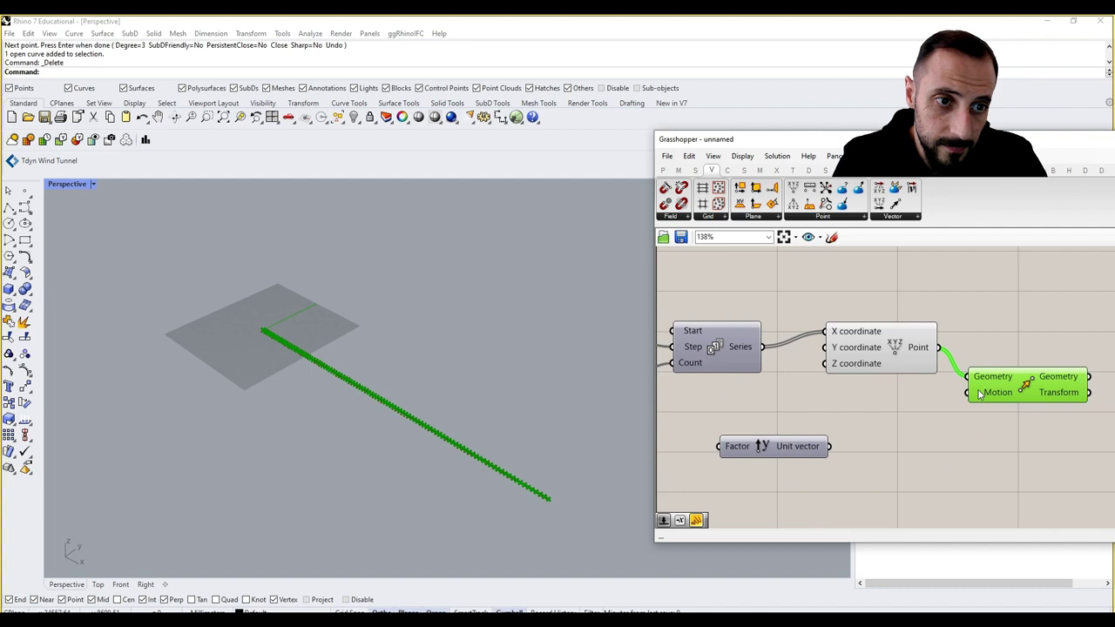
{"action": "left_click_drag", "start_coordinate": [979, 393], "coordinate": [1044, 376]}
{"action": "left_click_drag", "start_coordinate": [800, 453], "coordinate": [1033, 375]}
{"action": "left_click_drag", "start_coordinate": [886, 452], "coordinate": [961, 450]}
Add a number slider with the value 10000 and connect it to the Factor input of Unit Y.
{"action": "double_click", "coordinate": [797, 451]}
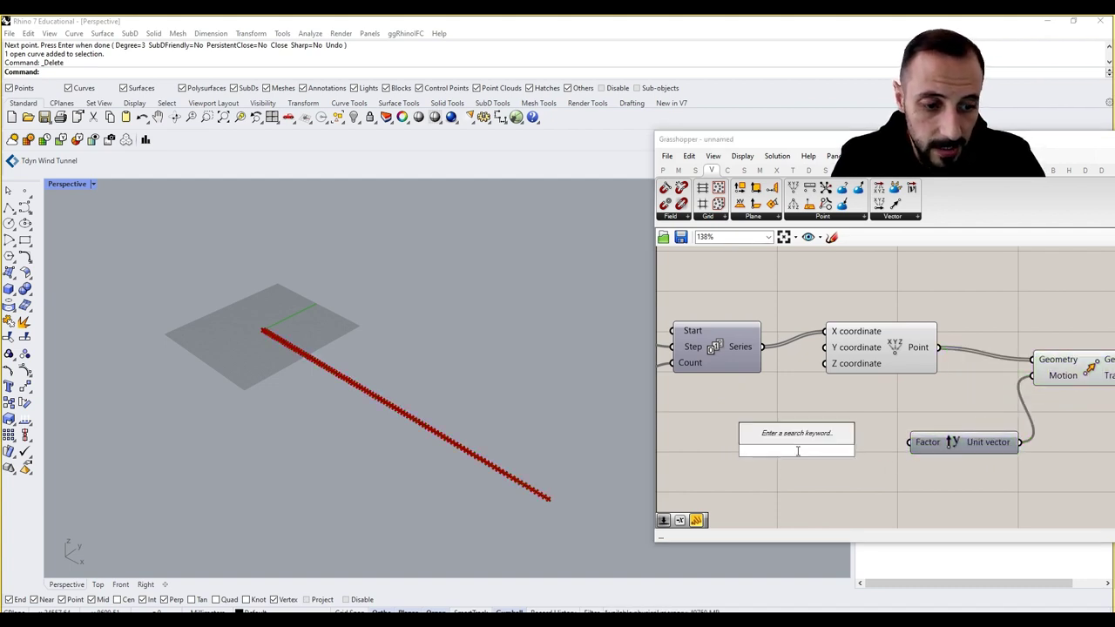
{"action": "type", "text": "10000"}
{"action": "key", "text": "Return"}
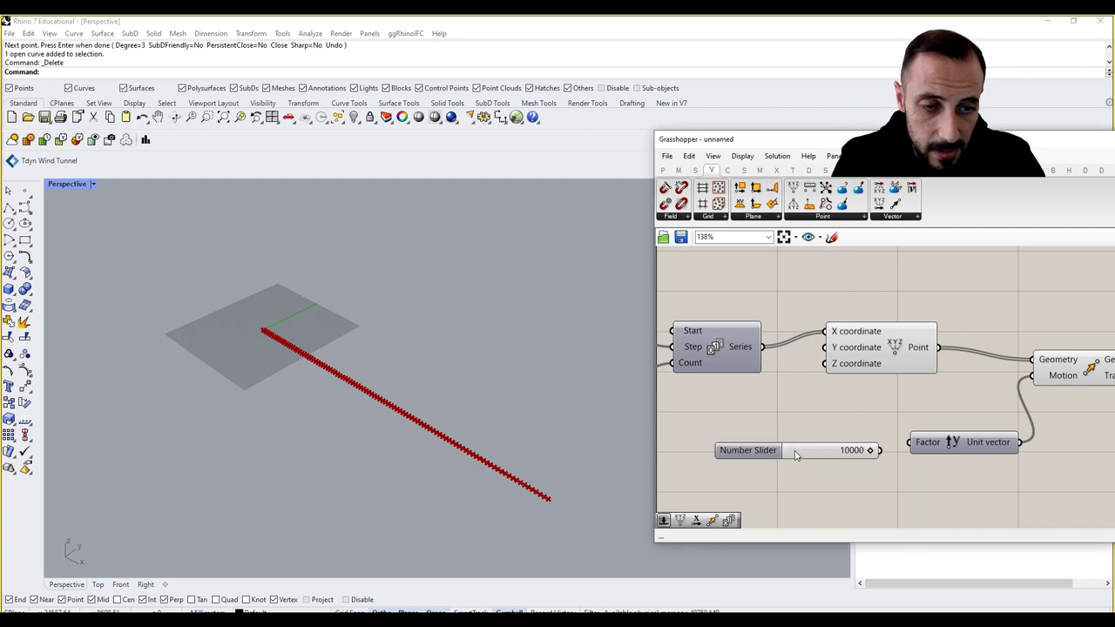
{"action": "left_click_drag", "start_coordinate": [880, 451], "coordinate": [909, 443]}
Set the number slider feeding the Unit Y factor to 6700.
{"action": "scroll", "coordinate": [874, 397], "scroll_direction": "down", "scroll_amount": 2}
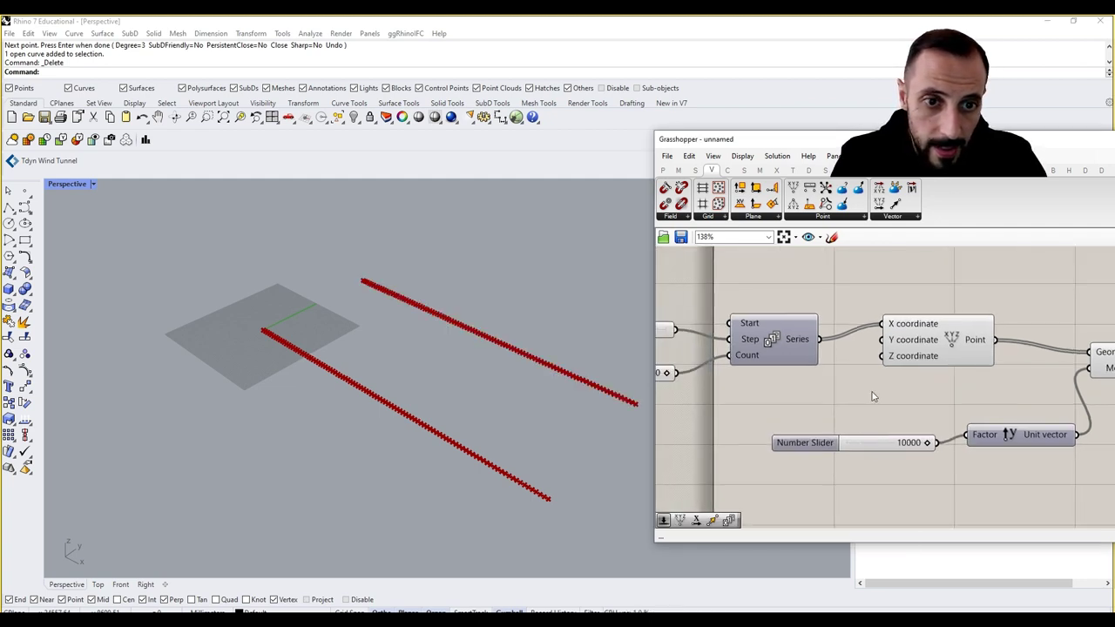
{"action": "scroll", "coordinate": [718, 391], "scroll_direction": "up", "scroll_amount": 1}
{"action": "left_click_drag", "start_coordinate": [725, 377], "coordinate": [764, 378]}
{"action": "scroll", "coordinate": [868, 405], "scroll_direction": "down", "scroll_amount": 2}
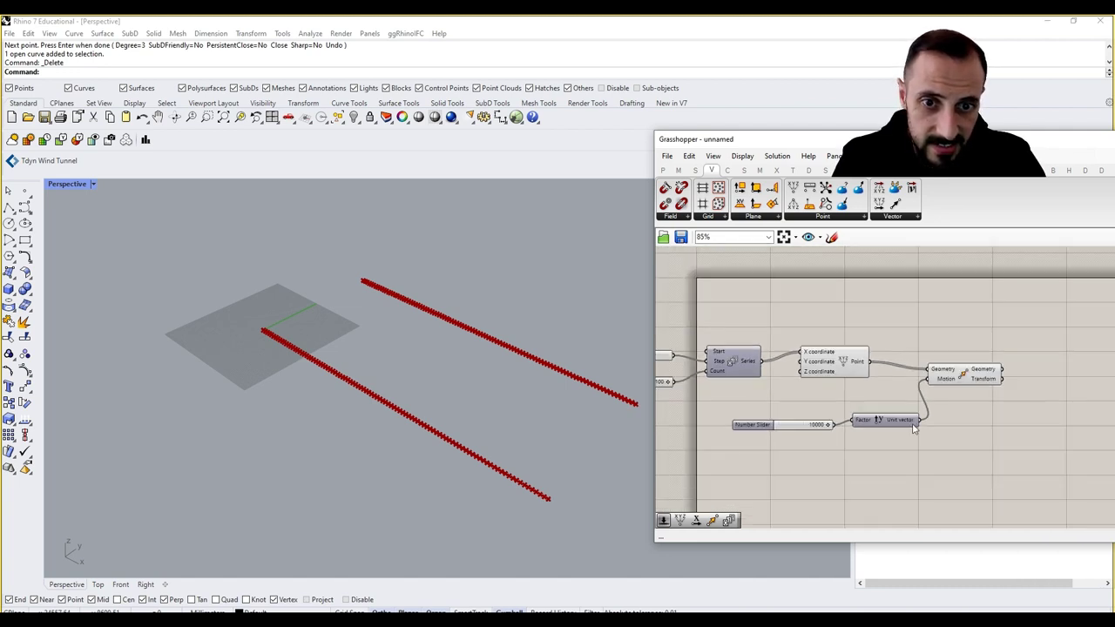
{"action": "right_click_drag", "start_coordinate": [802, 409], "coordinate": [885, 411]}
{"action": "scroll", "coordinate": [710, 375], "scroll_direction": "up", "scroll_amount": 1}
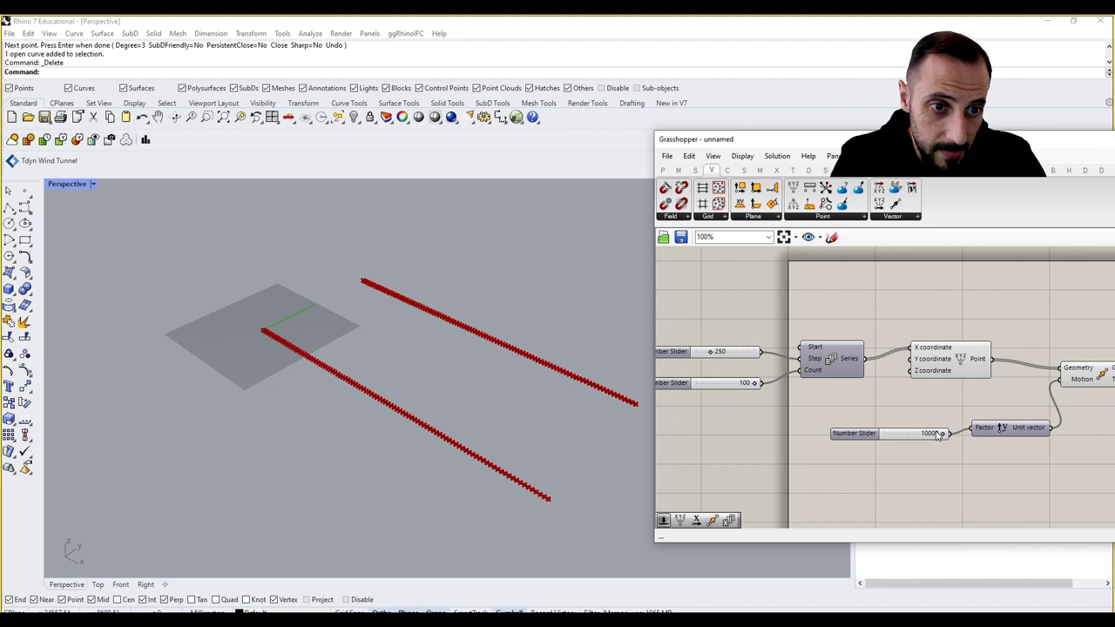
{"action": "left_click_drag", "start_coordinate": [942, 433], "coordinate": [923, 437]}
{"action": "right_click_drag", "start_coordinate": [920, 430], "coordinate": [883, 426]}
{"action": "right_click_drag", "start_coordinate": [968, 409], "coordinate": [901, 405]}
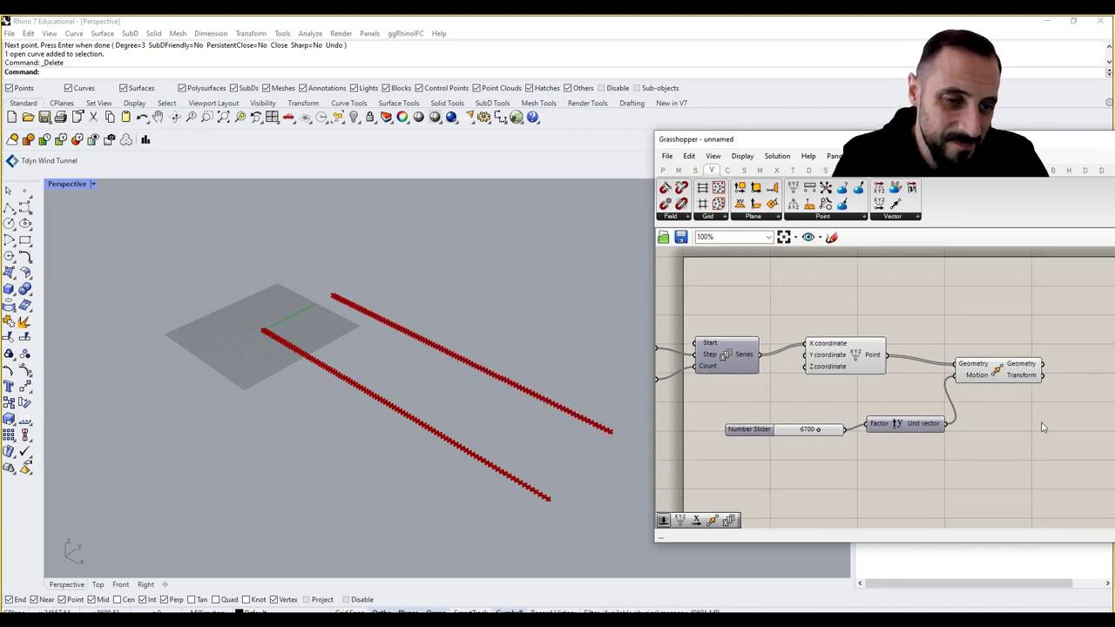
Add a Line component running from the Construct Point output as start point to the moved geometry as end point.
{"action": "right_click_drag", "start_coordinate": [1043, 427], "coordinate": [832, 428]}
{"action": "right_click_drag", "start_coordinate": [853, 375], "coordinate": [922, 347]}
{"action": "double_click", "coordinate": [909, 366]}
{"action": "type", "text": "line"}
{"action": "left_click", "coordinate": [879, 338]}
{"action": "left_click_drag", "start_coordinate": [952, 368], "coordinate": [962, 351]}
{"action": "left_click_drag", "start_coordinate": [767, 363], "coordinate": [945, 361]}
{"action": "left_click", "coordinate": [956, 436]}
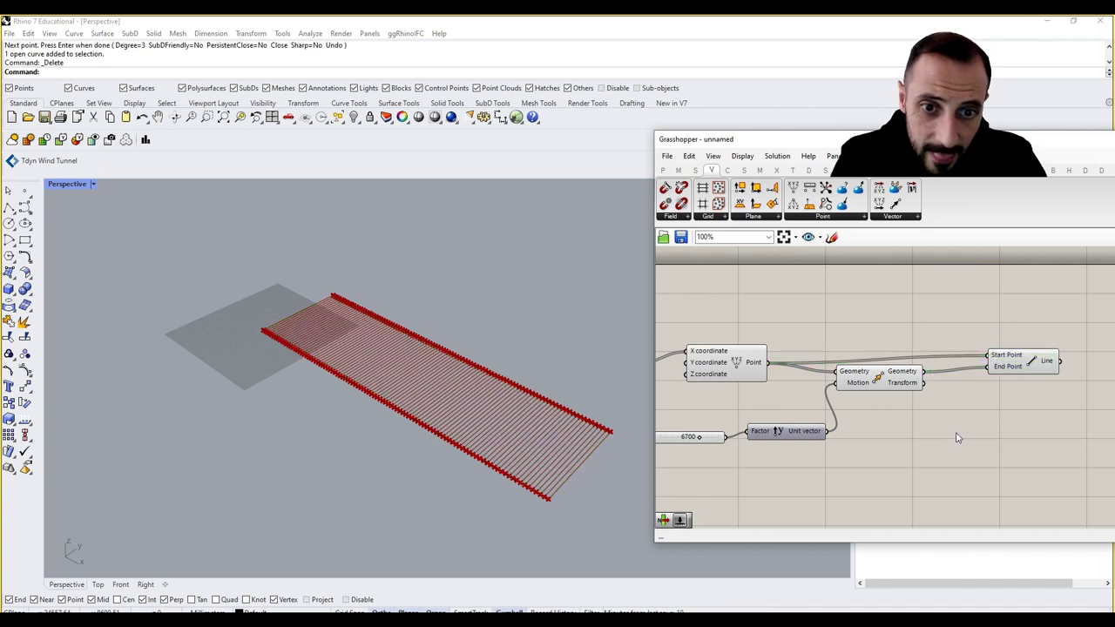
Add a Loft component and connect the Line output to its Curves input.
{"action": "right_click_drag", "start_coordinate": [976, 427], "coordinate": [927, 438]}
{"action": "double_click", "coordinate": [927, 434]}
{"action": "type", "text": "loft"}
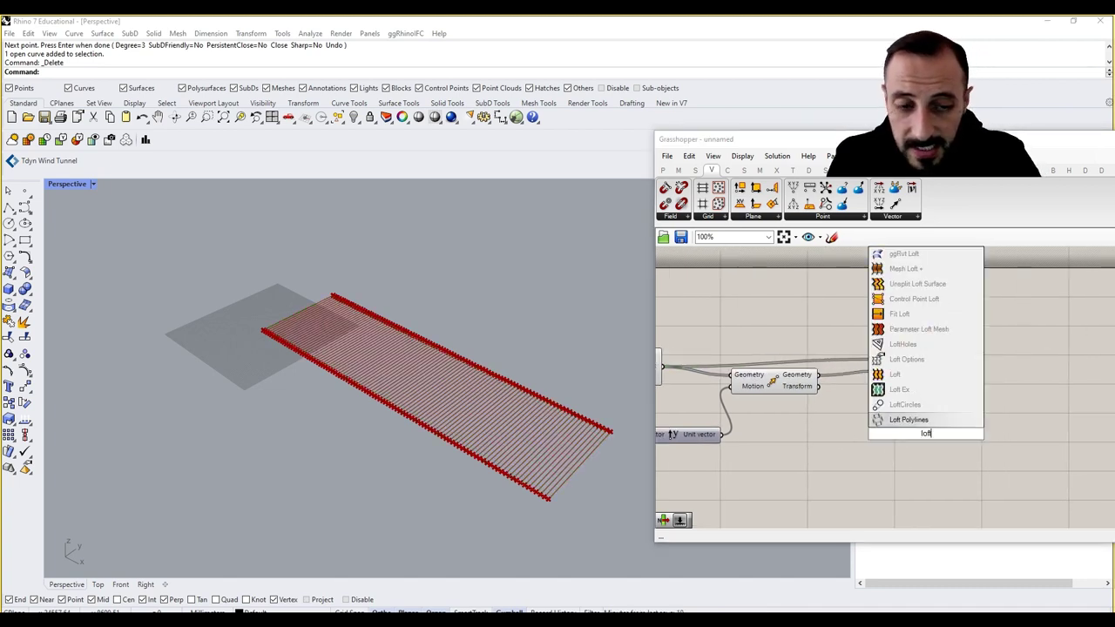
{"action": "left_click", "coordinate": [896, 422]}
{"action": "left_click_drag", "start_coordinate": [925, 432], "coordinate": [1017, 408]}
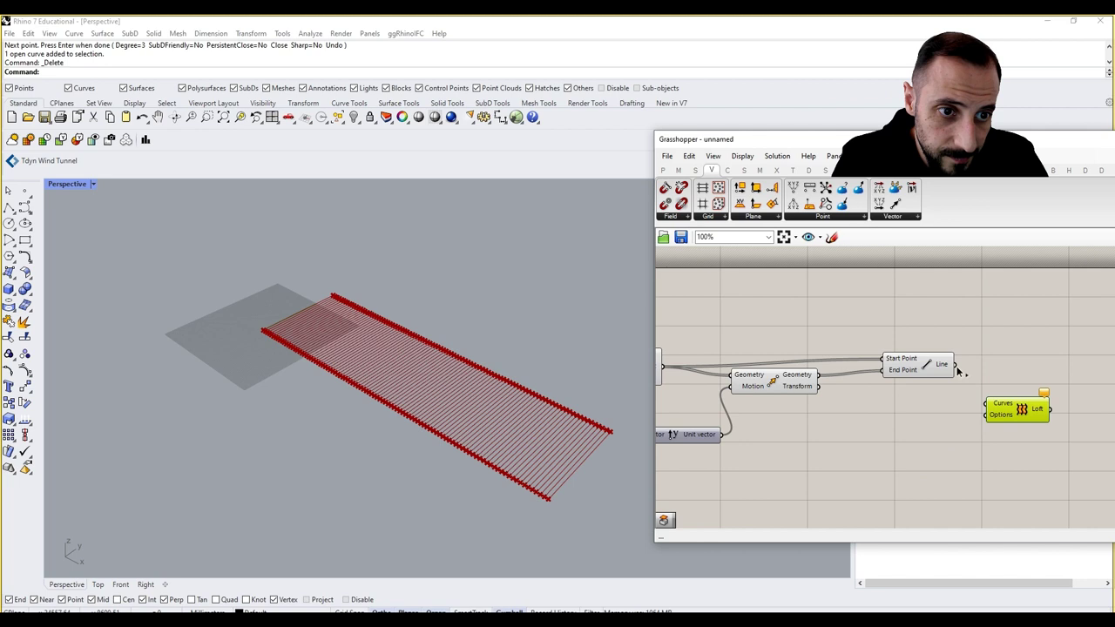
{"action": "left_click_drag", "start_coordinate": [956, 366], "coordinate": [988, 404]}
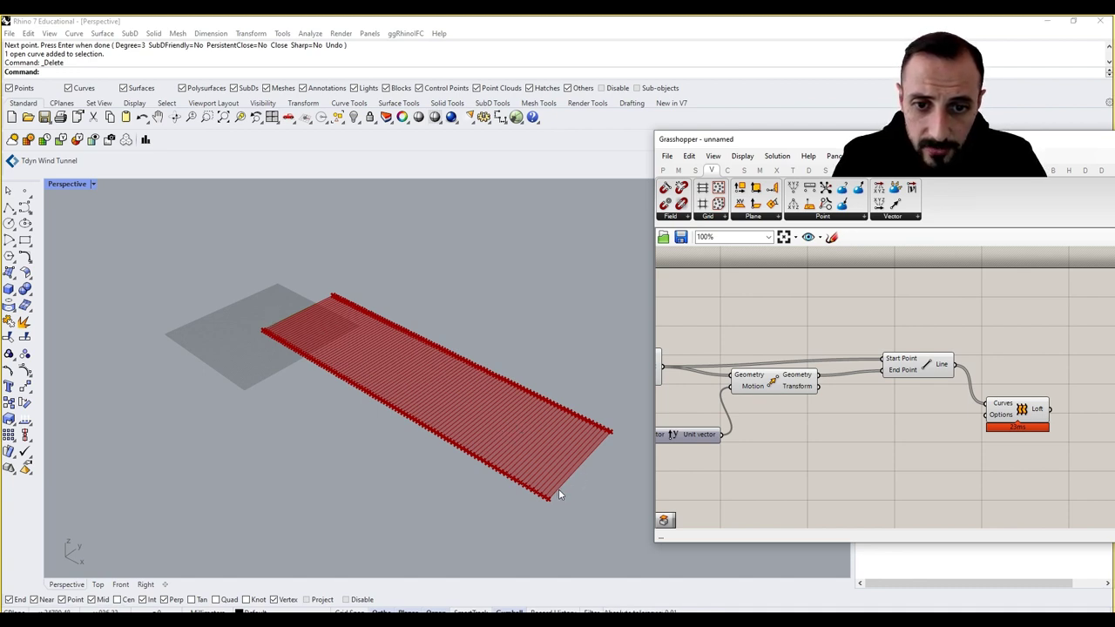
Draw a straight two-point polyline in the Perspective viewport, parallel to the Y axis and beside the origin end of the lofted strip.
{"action": "left_click", "coordinate": [9, 207]}
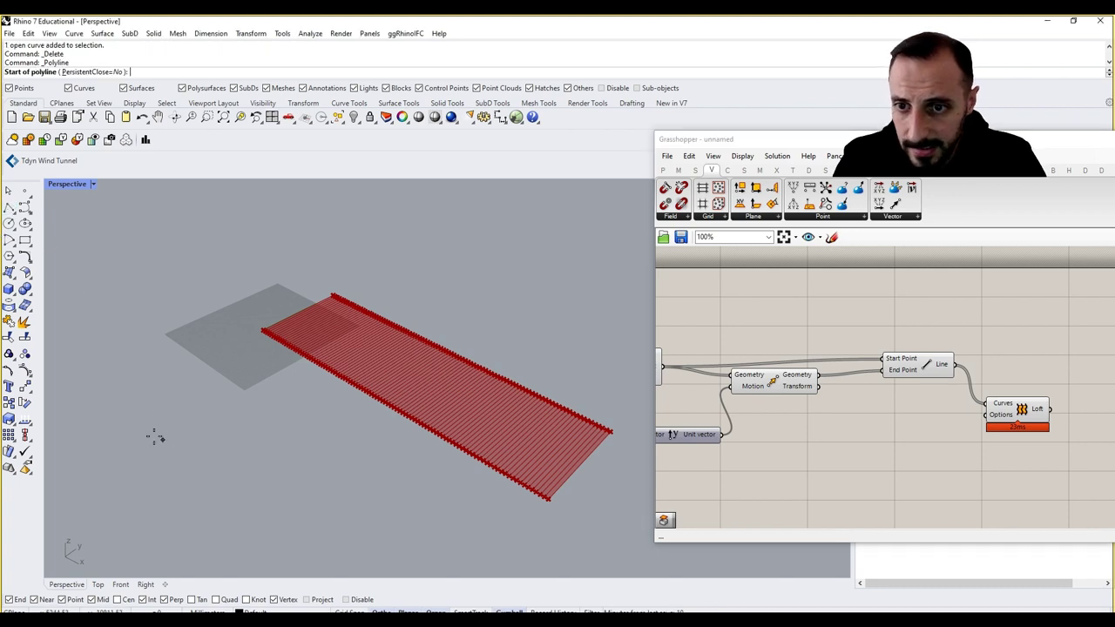
{"action": "left_click", "coordinate": [120, 426]}
{"action": "left_click", "coordinate": [224, 372]}
{"action": "key", "text": "Return"}
Draw a second straight two-point polyline parallel to the Y axis, beside the far end of the lofted strip.
{"action": "scroll", "coordinate": [246, 371], "scroll_direction": "down", "scroll_amount": 5}
{"action": "key", "text": "Return"}
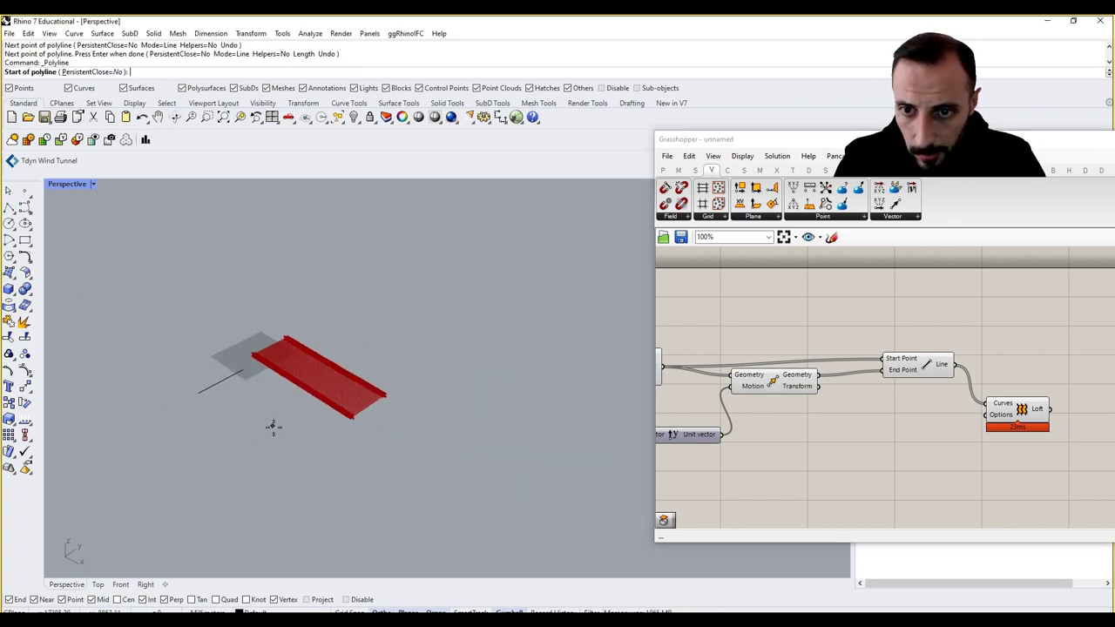
{"action": "left_click", "coordinate": [298, 475]}
{"action": "scroll", "coordinate": [353, 445], "scroll_direction": "up", "scroll_amount": 1}
{"action": "left_click", "coordinate": [364, 434]}
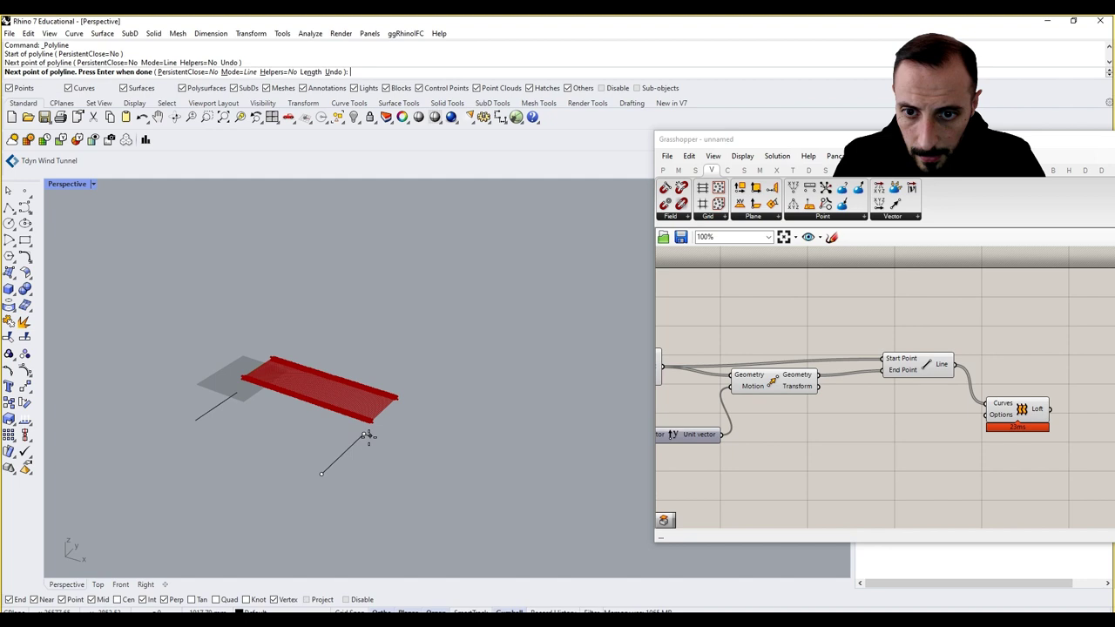
{"action": "key", "text": "Return"}
Rotate the new line 90 degrees about the X axis so that it stands vertically.
{"action": "left_click", "coordinate": [345, 452]}
{"action": "right_click_drag", "start_coordinate": [345, 452], "coordinate": [299, 466]}
{"action": "left_click", "coordinate": [299, 453]}
{"action": "type", "text": "90"}
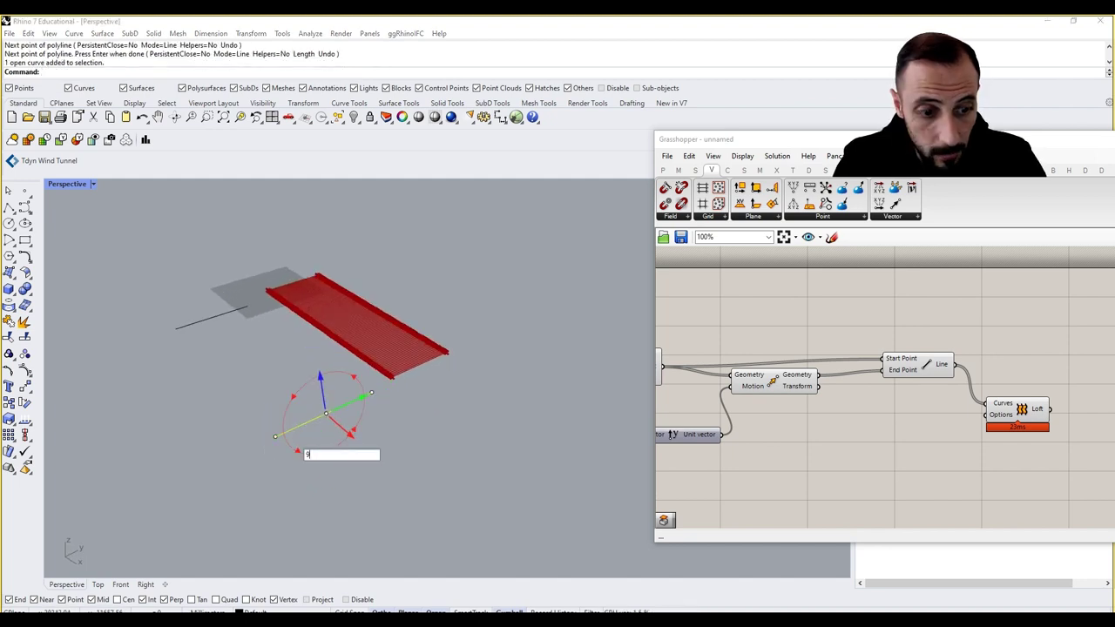
{"action": "key", "text": "Return"}
{"action": "left_click", "coordinate": [266, 410]}
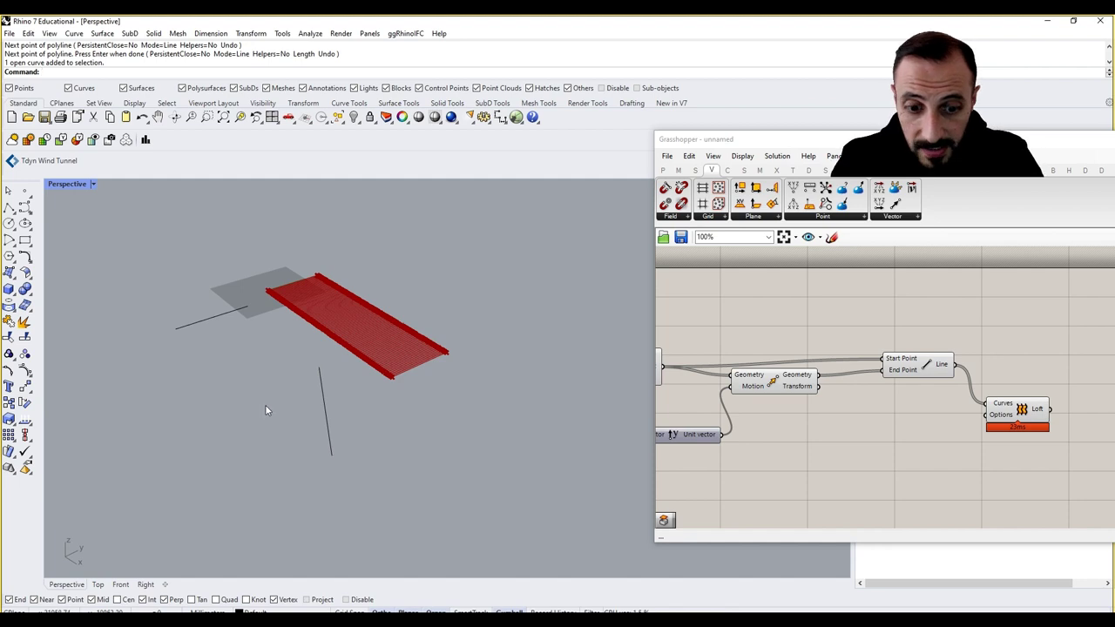
Loft a surface between the horizontal line and the vertical line in the Rhino viewport.
{"action": "key", "text": "Return"}
{"action": "left_click", "coordinate": [248, 307]}
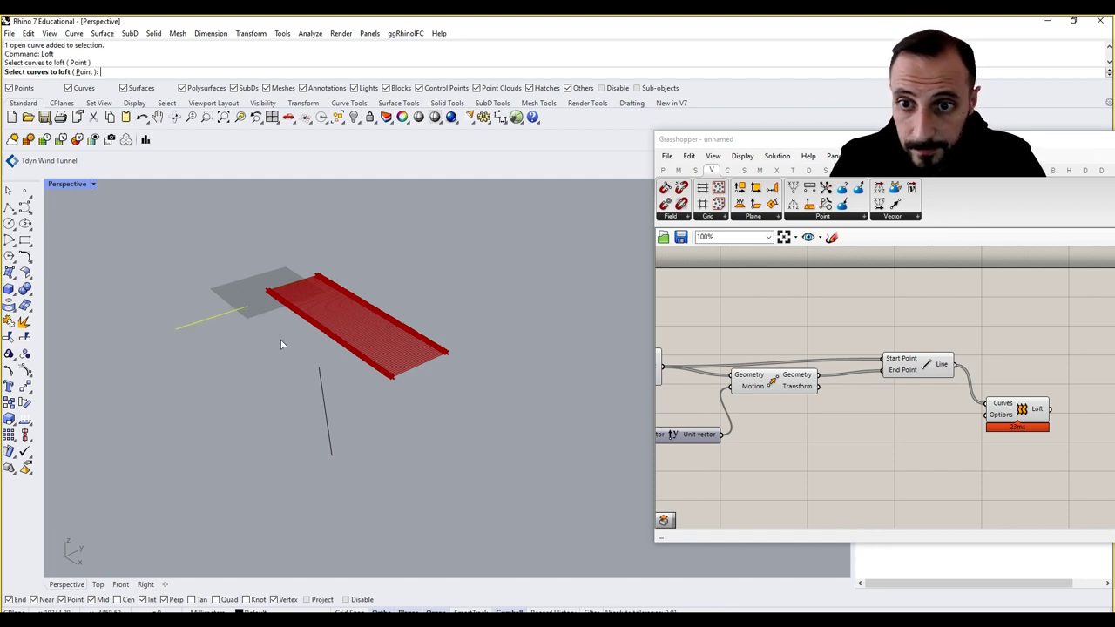
{"action": "left_click", "coordinate": [319, 372]}
{"action": "key", "text": "Return"}
{"action": "key", "text": "Return"}
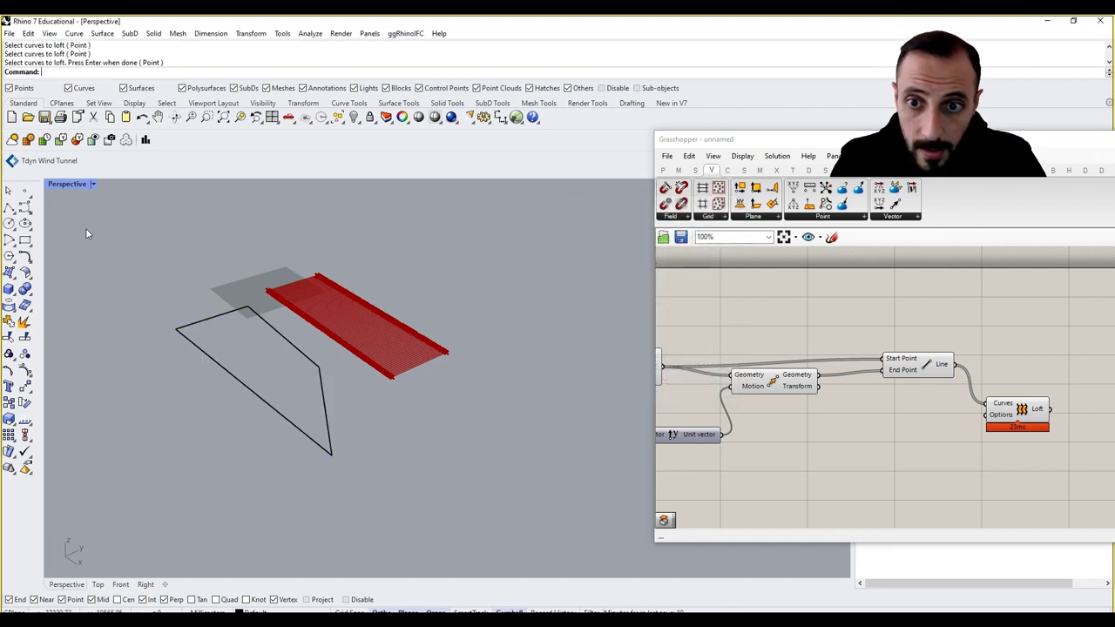
Switch the Perspective viewport to the Shaded display mode.
{"action": "left_click", "coordinate": [77, 186]}
{"action": "left_click", "coordinate": [149, 156]}
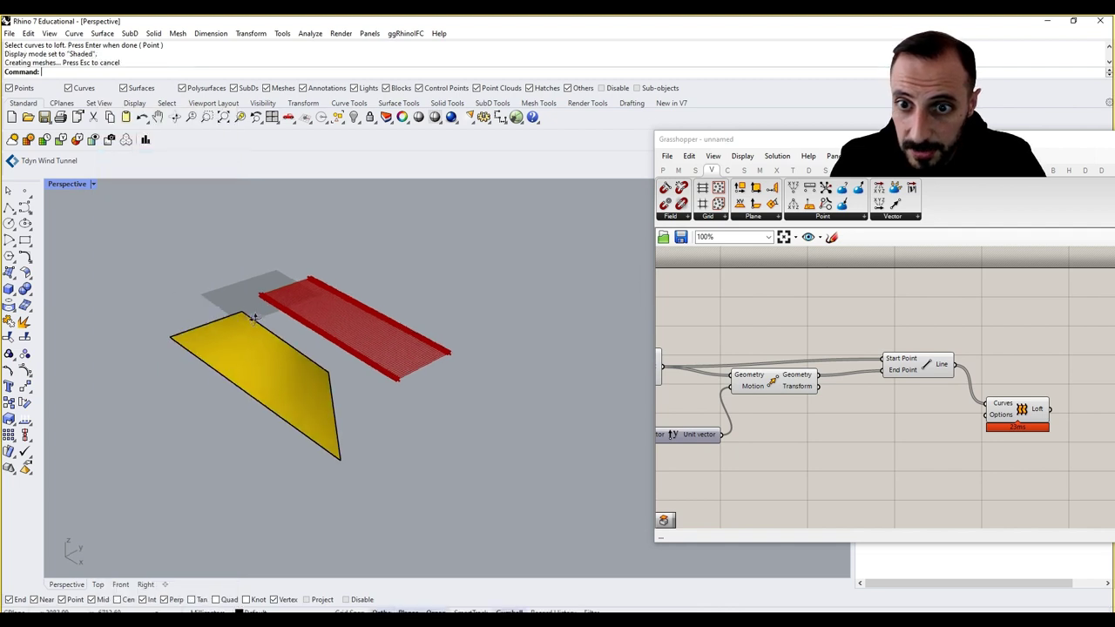
{"action": "right_click_drag", "start_coordinate": [262, 287], "coordinate": [305, 319]}
Flip the direction of the twisted lofted surface.
{"action": "left_click", "coordinate": [324, 383]}
{"action": "type", "text": "Flip"}
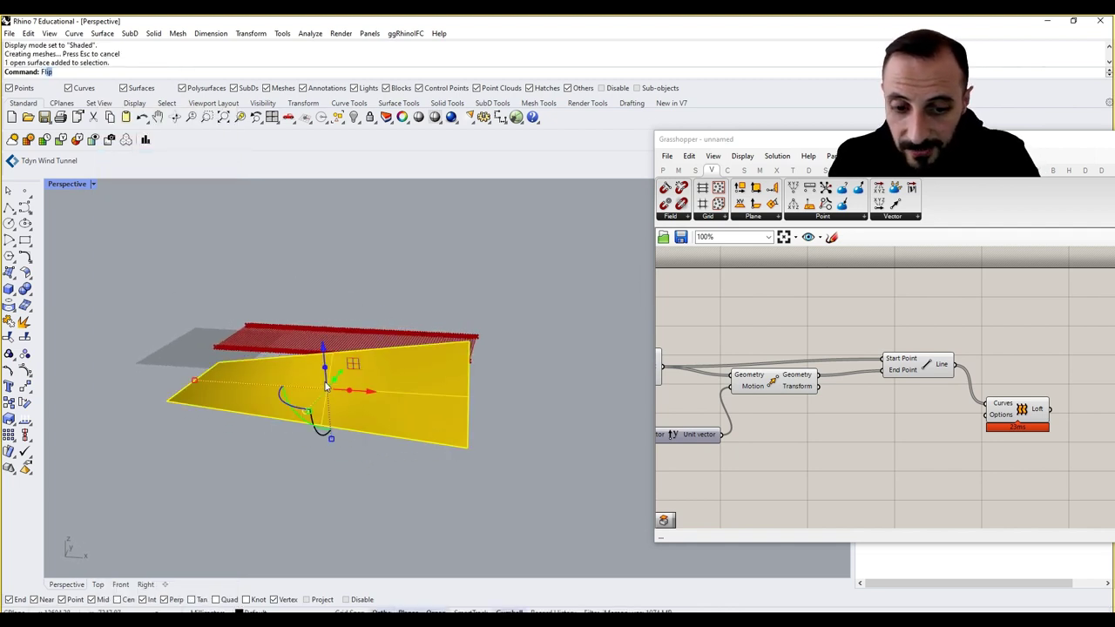
{"action": "key", "text": "Return"}
{"action": "right_click_drag", "start_coordinate": [324, 385], "coordinate": [203, 450]}
Delete the twisted lofted surface and the two lines it was built from.
{"action": "left_click", "coordinate": [250, 399]}
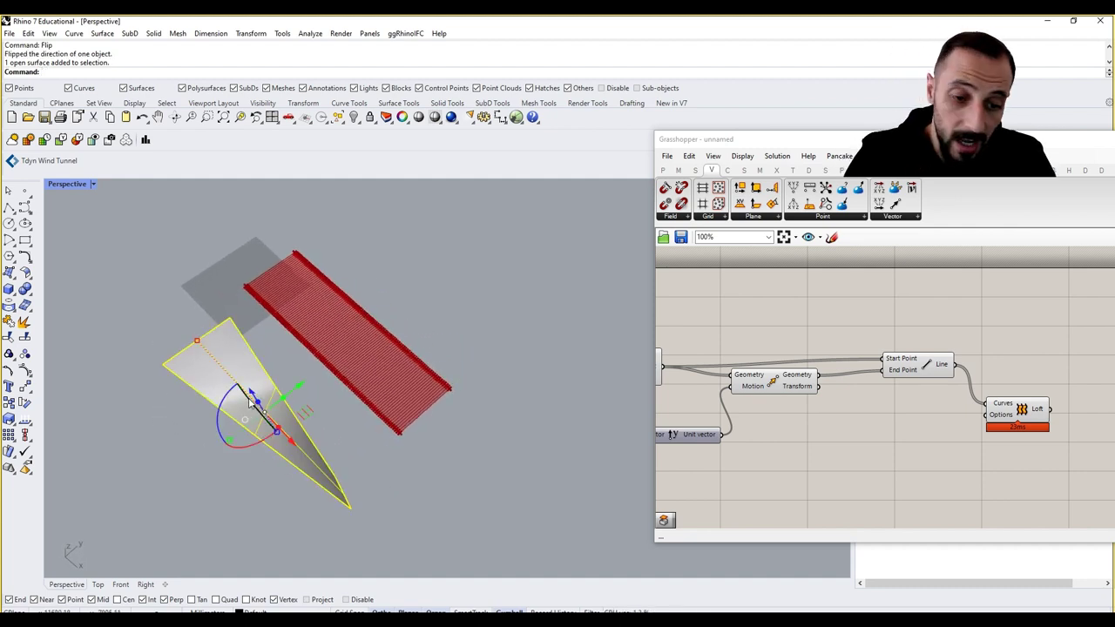
{"action": "key", "text": "Delete"}
{"action": "left_click", "coordinate": [188, 355]}
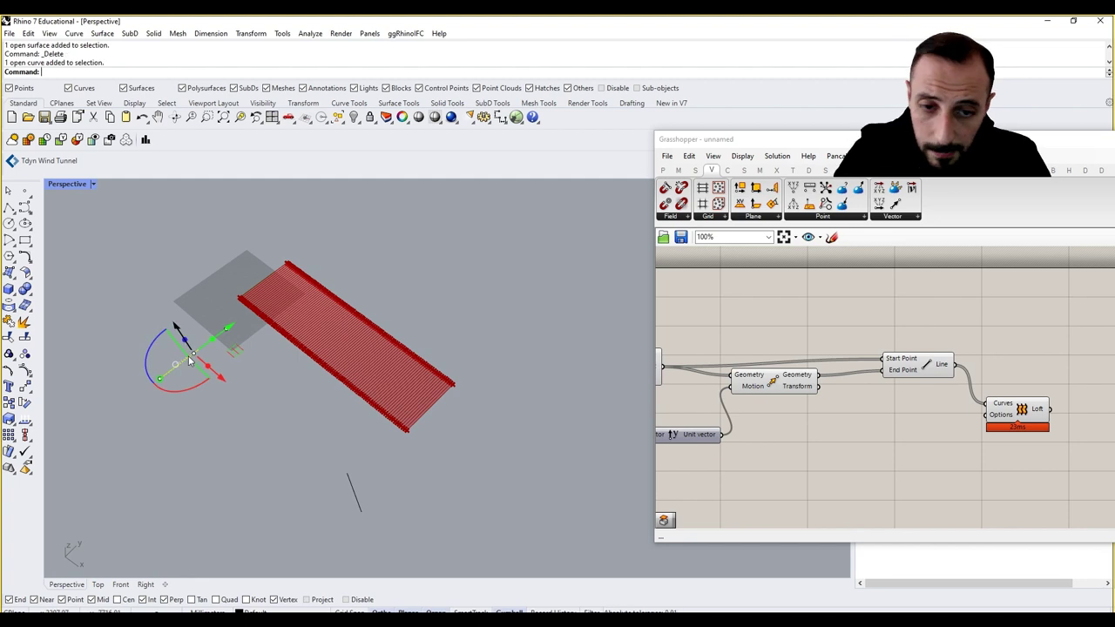
{"action": "key", "text": "Delete"}
{"action": "left_click", "coordinate": [348, 494]}
{"action": "key", "text": "Delete"}
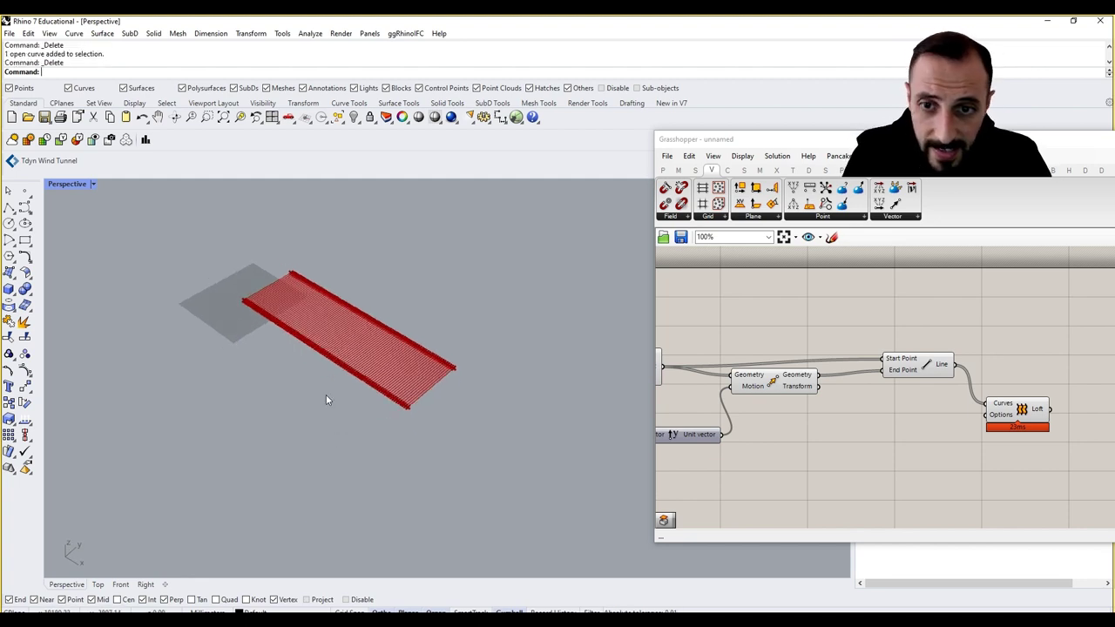
Delete the Loft component from the end of the Grasshopper definition, keeping the Line component.
{"action": "scroll", "coordinate": [304, 326], "scroll_direction": "up", "scroll_amount": 3}
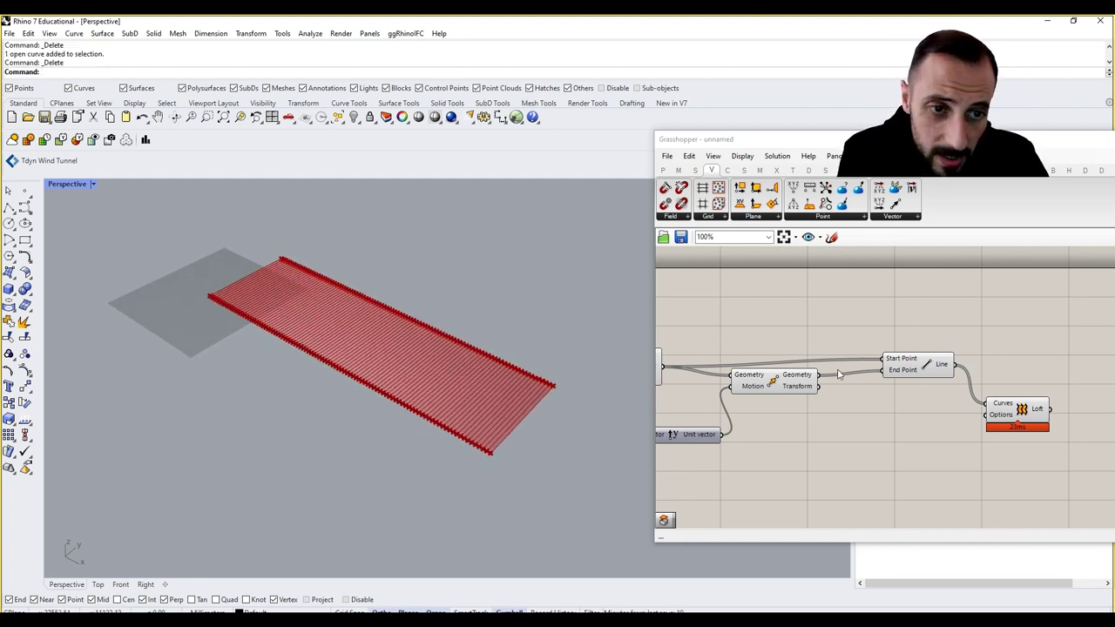
{"action": "left_click", "coordinate": [941, 367]}
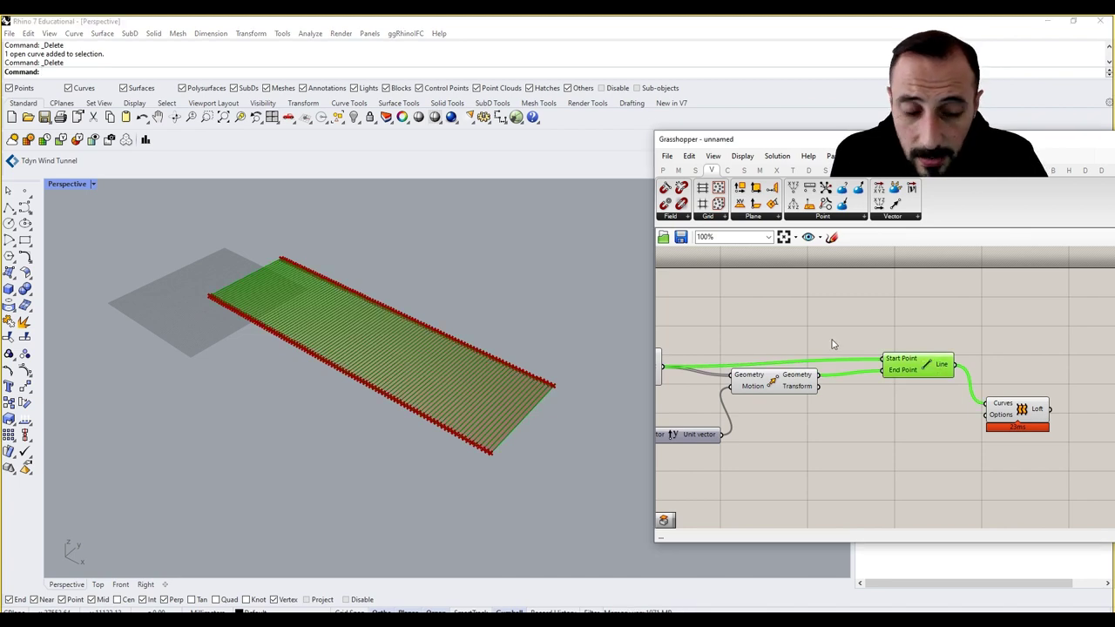
{"action": "right_click_drag", "start_coordinate": [852, 347], "coordinate": [882, 331]}
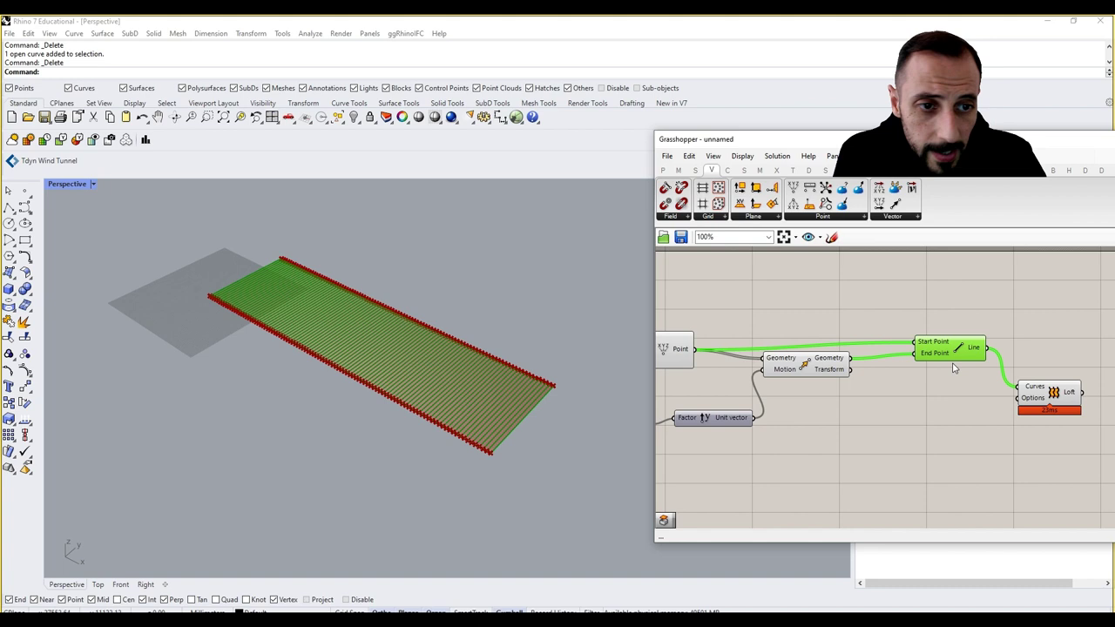
{"action": "left_click", "coordinate": [956, 313]}
{"action": "right_click_drag", "start_coordinate": [962, 374], "coordinate": [887, 374]}
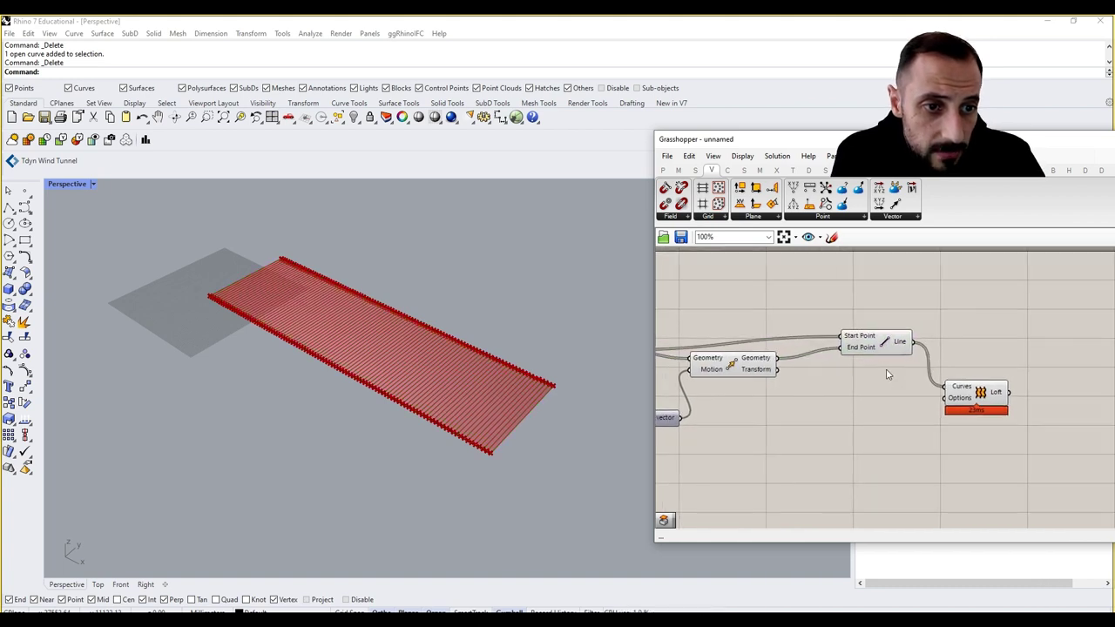
{"action": "left_click_drag", "start_coordinate": [965, 396], "coordinate": [1002, 377]}
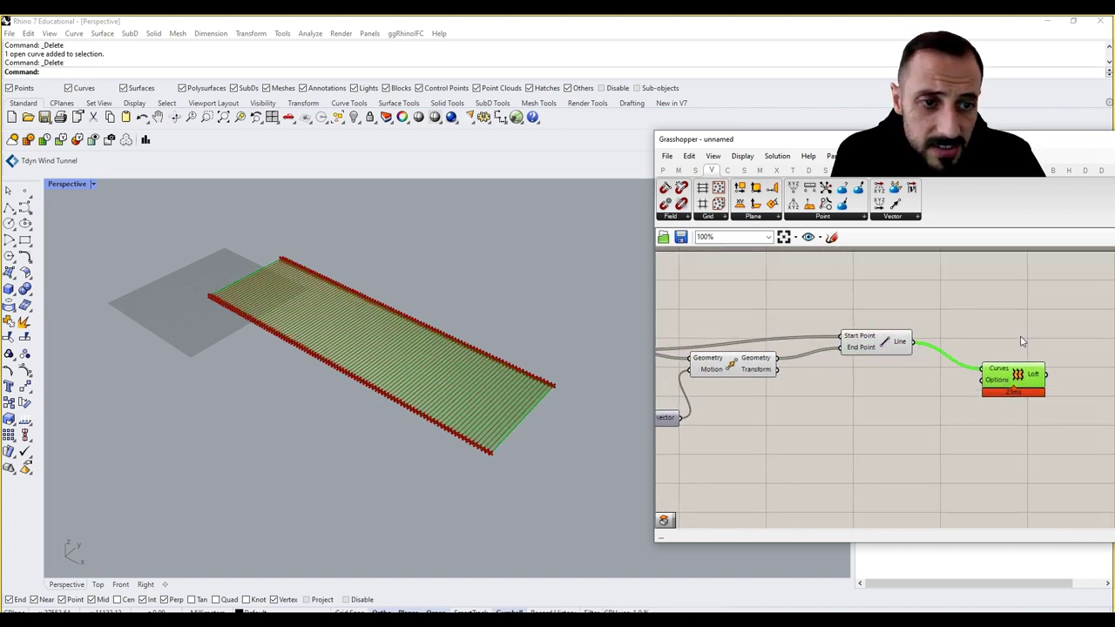
{"action": "key", "text": "Delete"}
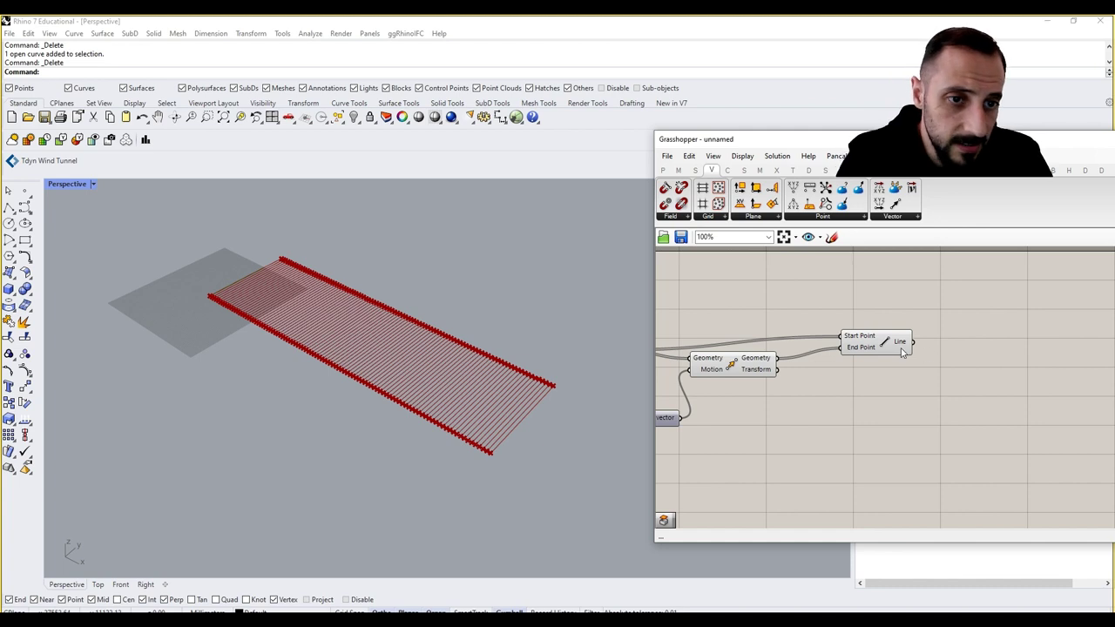
Examine the definition from the Series sliders through to the values held by the Line output.
{"action": "right_click_drag", "start_coordinate": [863, 360], "coordinate": [963, 335]}
{"action": "left_click_drag", "start_coordinate": [844, 443], "coordinate": [825, 372]}
{"action": "right_click_drag", "start_coordinate": [828, 384], "coordinate": [907, 364]}
{"action": "left_click_drag", "start_coordinate": [836, 419], "coordinate": [797, 398]}
{"action": "left_click", "coordinate": [1008, 399]}
{"action": "right_click_drag", "start_coordinate": [970, 400], "coordinate": [927, 415]}
{"action": "scroll", "coordinate": [928, 419], "scroll_direction": "down", "scroll_amount": 2}
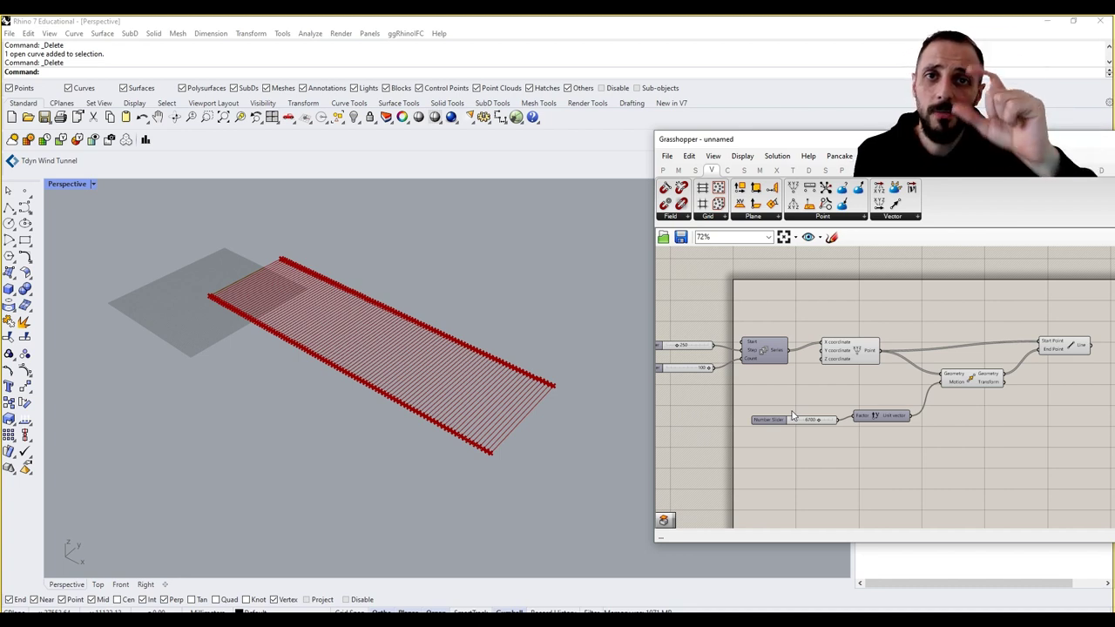
{"action": "right_click_drag", "start_coordinate": [1045, 413], "coordinate": [922, 442]}
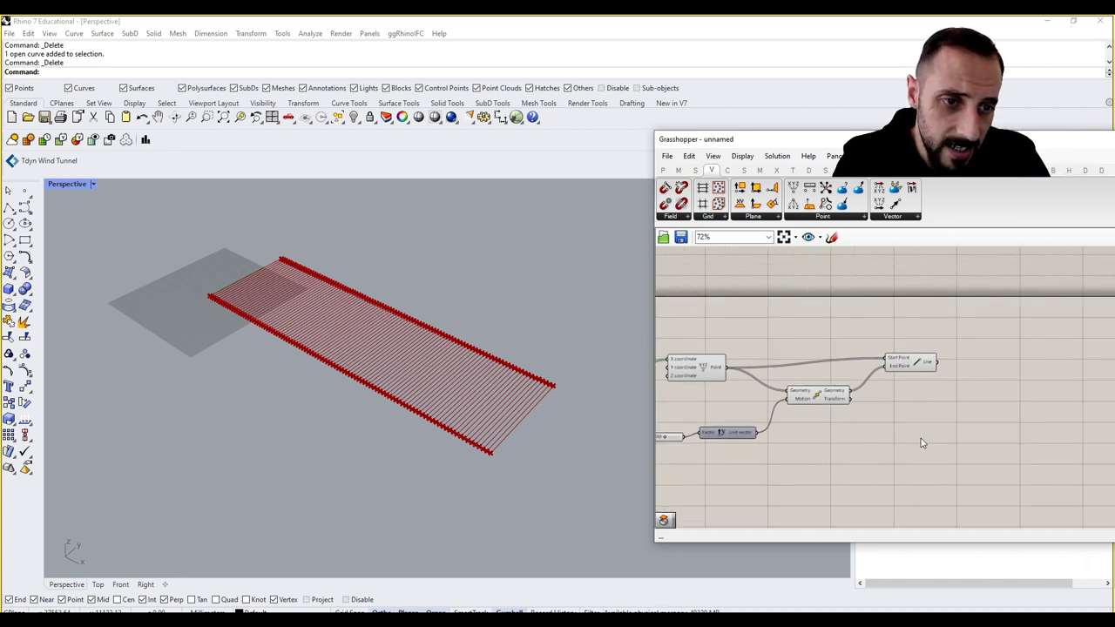
{"action": "right_click_drag", "start_coordinate": [933, 401], "coordinate": [1010, 390]}
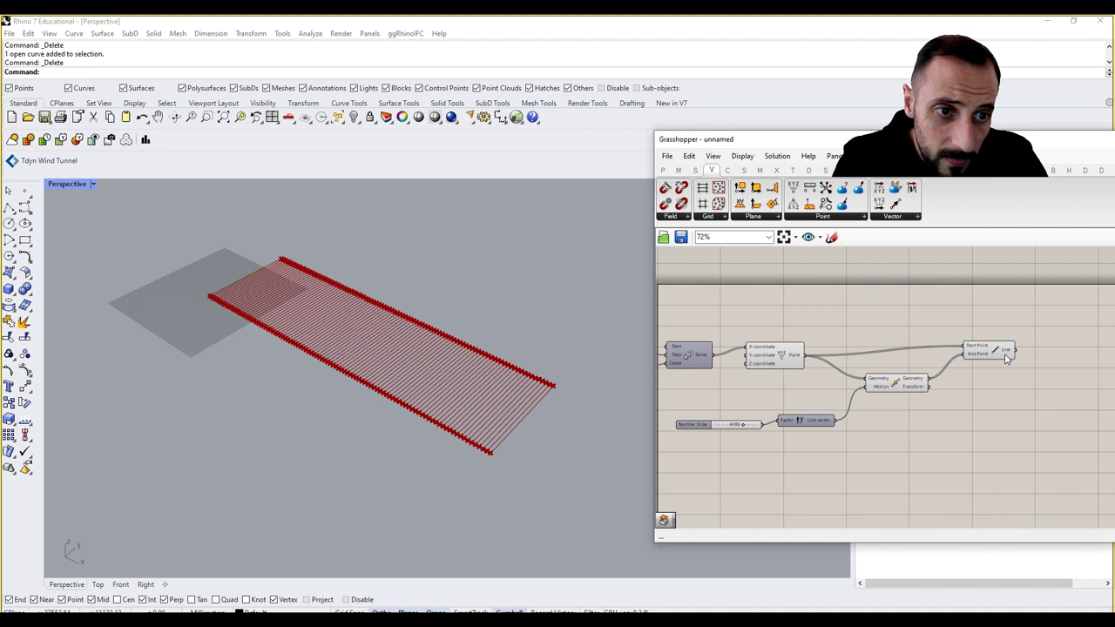
{"action": "mouse_move", "coordinate": [1006, 355]}
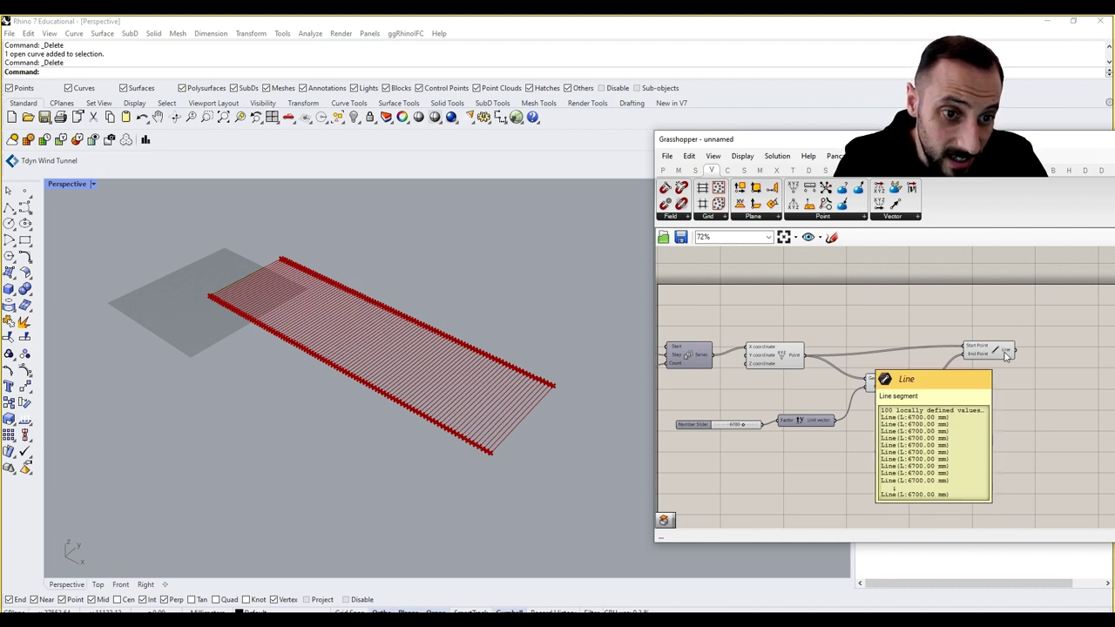
{"action": "right_click_drag", "start_coordinate": [960, 404], "coordinate": [1010, 375]}
{"action": "scroll", "coordinate": [891, 376], "scroll_direction": "down", "scroll_amount": 2}
{"action": "scroll", "coordinate": [755, 352], "scroll_direction": "up", "scroll_amount": 4}
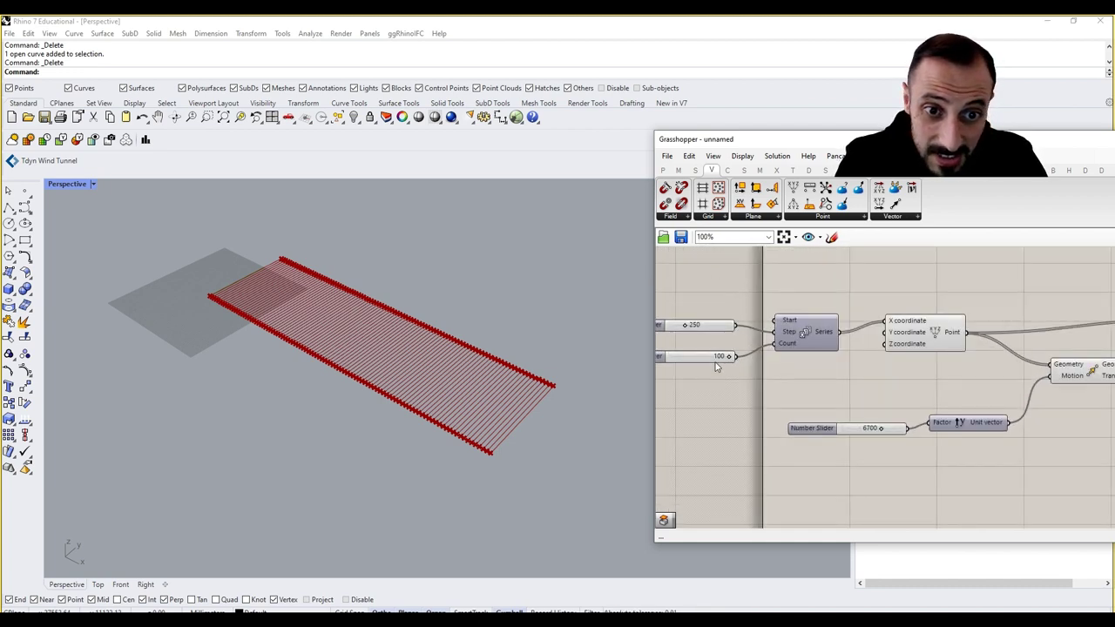
{"action": "right_click_drag", "start_coordinate": [857, 385], "coordinate": [812, 378]}
{"action": "scroll", "coordinate": [811, 378], "scroll_direction": "down", "scroll_amount": 1}
{"action": "right_click_drag", "start_coordinate": [967, 409], "coordinate": [824, 402]}
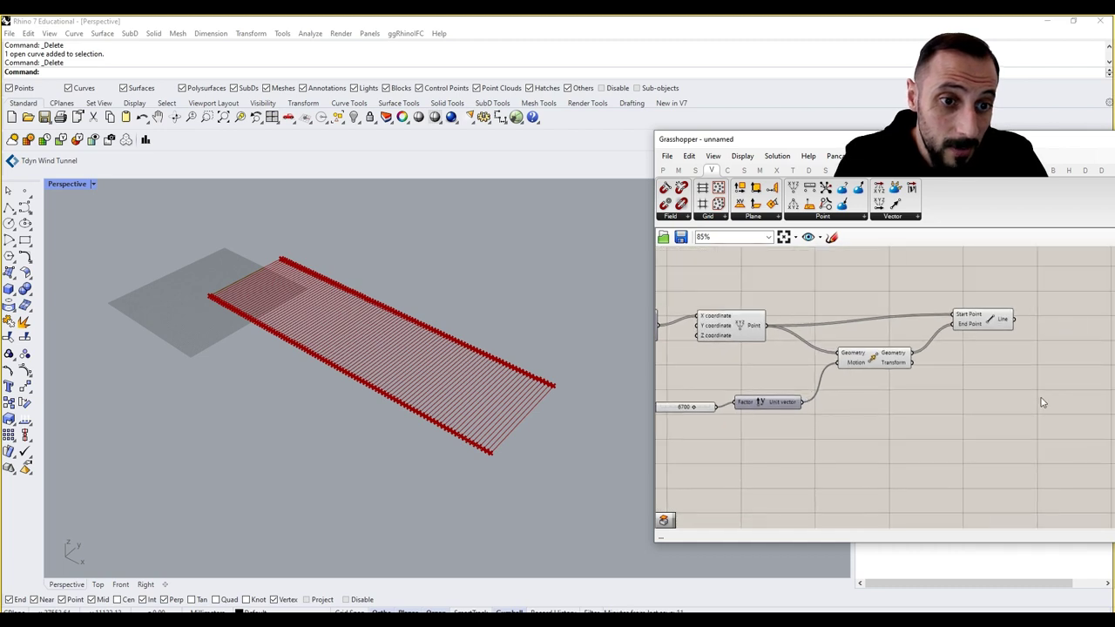
{"action": "double_click", "coordinate": [1041, 401]}
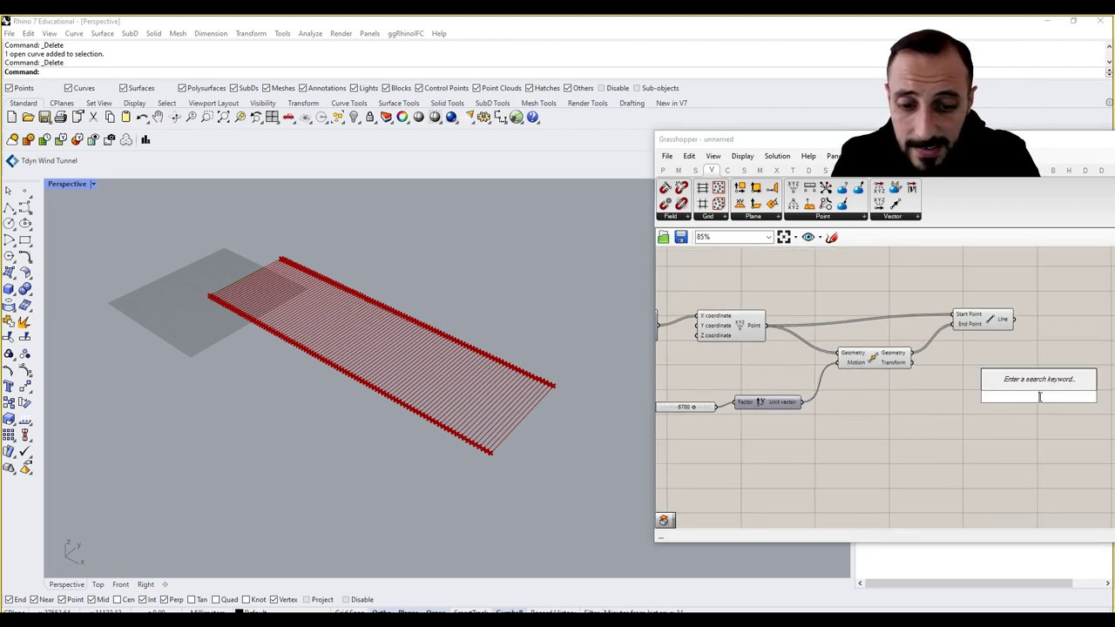
{"action": "left_click", "coordinate": [926, 394]}
{"action": "right_click", "coordinate": [952, 405]}
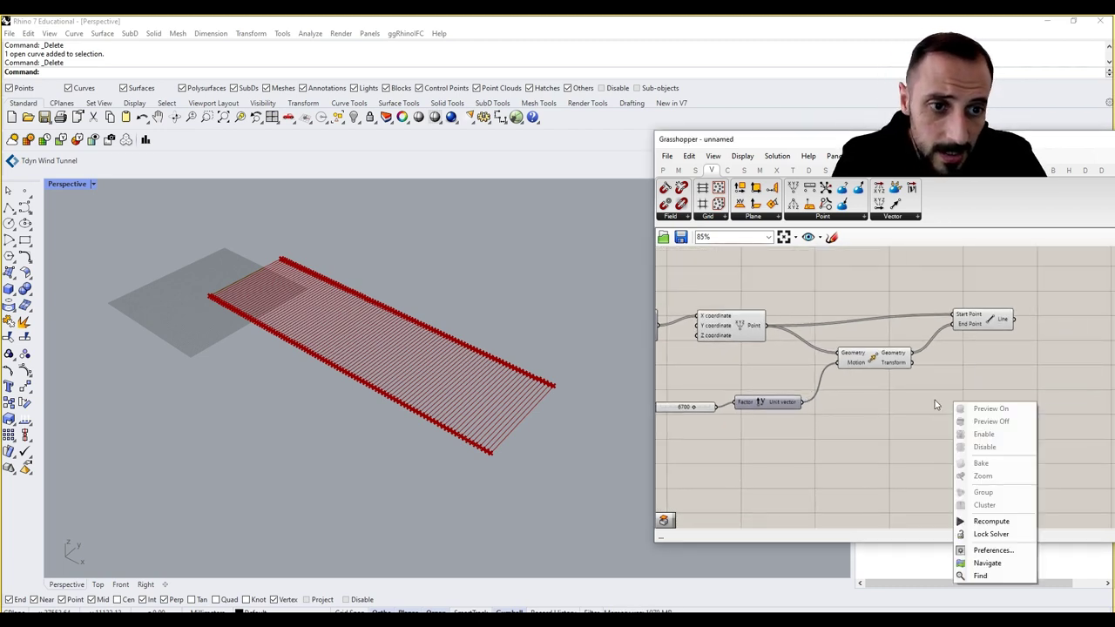
Add a Division component to the canvas and place it below the Move and Line components.
{"action": "double_click", "coordinate": [935, 400]}
{"action": "type", "text": "divisi"}
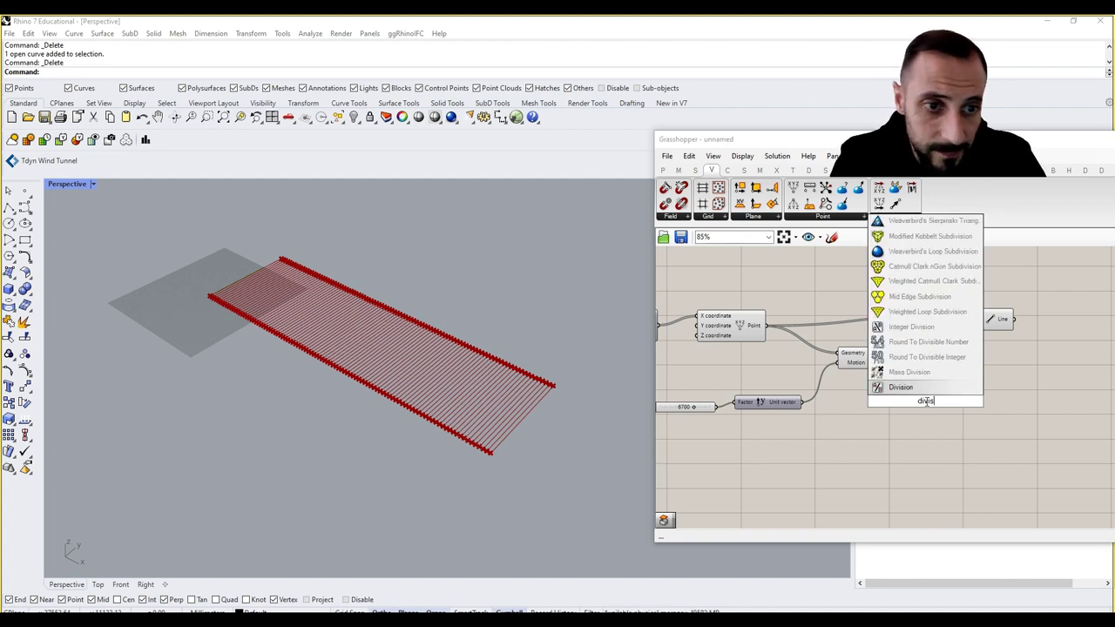
{"action": "left_click", "coordinate": [945, 390]}
{"action": "left_click_drag", "start_coordinate": [938, 411], "coordinate": [985, 433]}
Add a number slider with the value 90 beside the Division component.
{"action": "double_click", "coordinate": [880, 422]}
{"action": "double_click", "coordinate": [882, 422]}
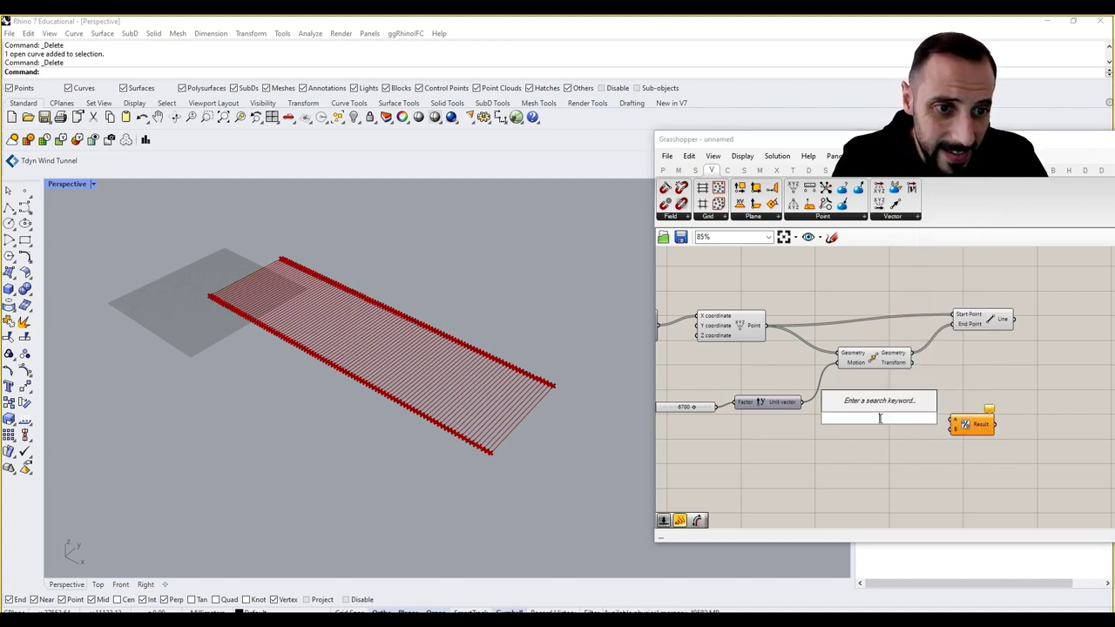
{"action": "type", "text": "90"}
{"action": "key", "text": "Return"}
{"action": "scroll", "coordinate": [880, 423], "scroll_direction": "up", "scroll_amount": 1}
{"action": "left_click", "coordinate": [880, 424]}
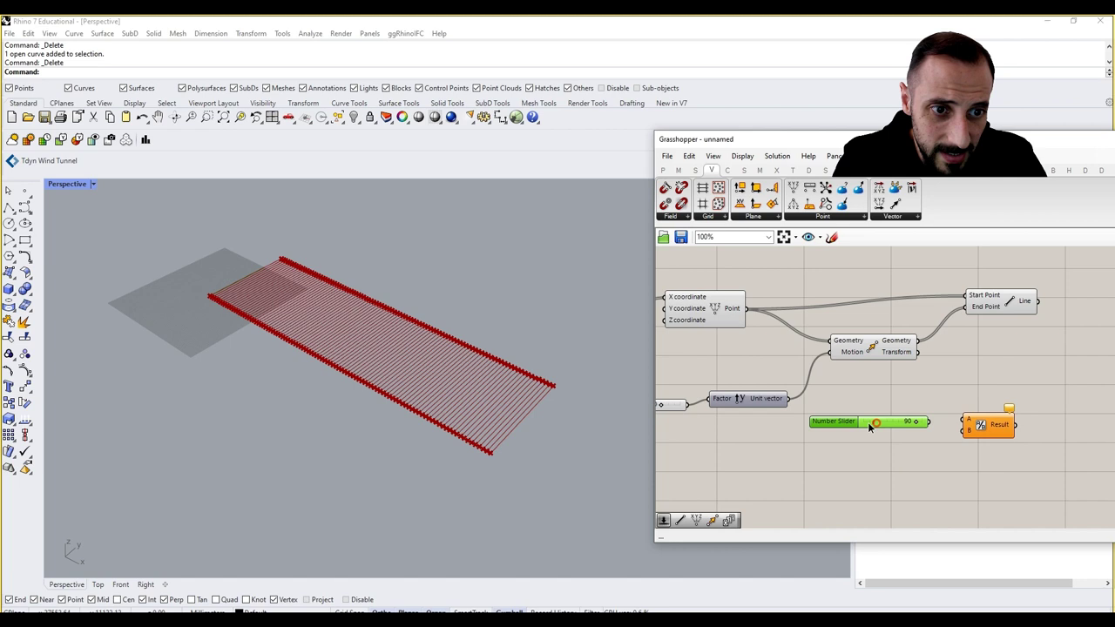
Add a number slider with the value 360 below the 90 slider.
{"action": "double_click", "coordinate": [853, 453]}
{"action": "type", "text": "360"}
{"action": "key", "text": "Return"}
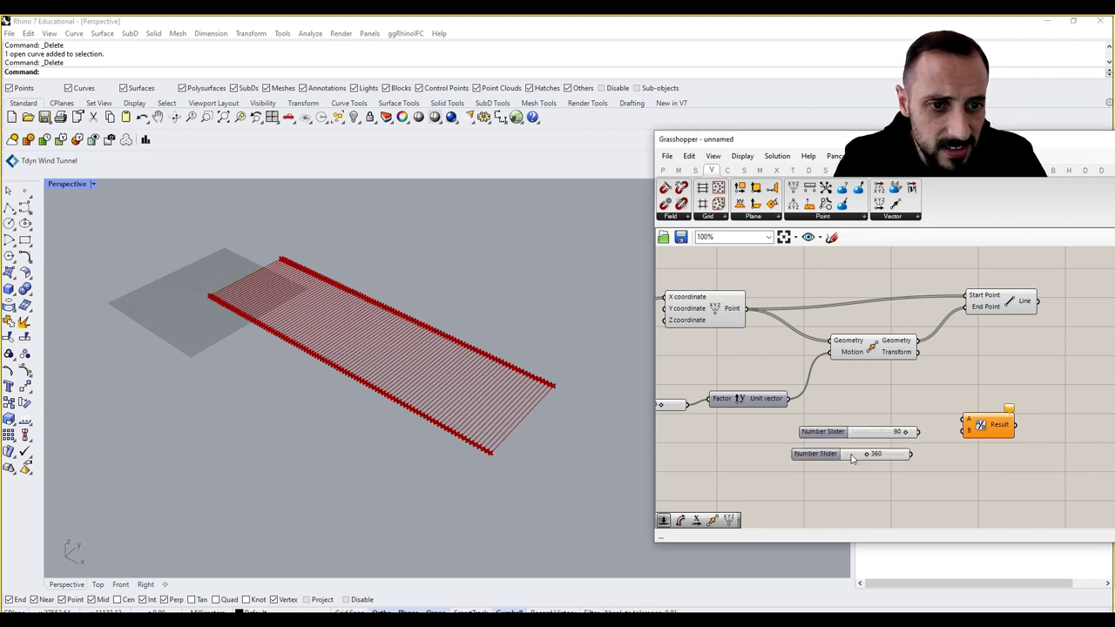
Delete the 90 slider and connect the 360 slider to the Division component's A input.
{"action": "left_click", "coordinate": [871, 431]}
{"action": "key", "text": "Delete"}
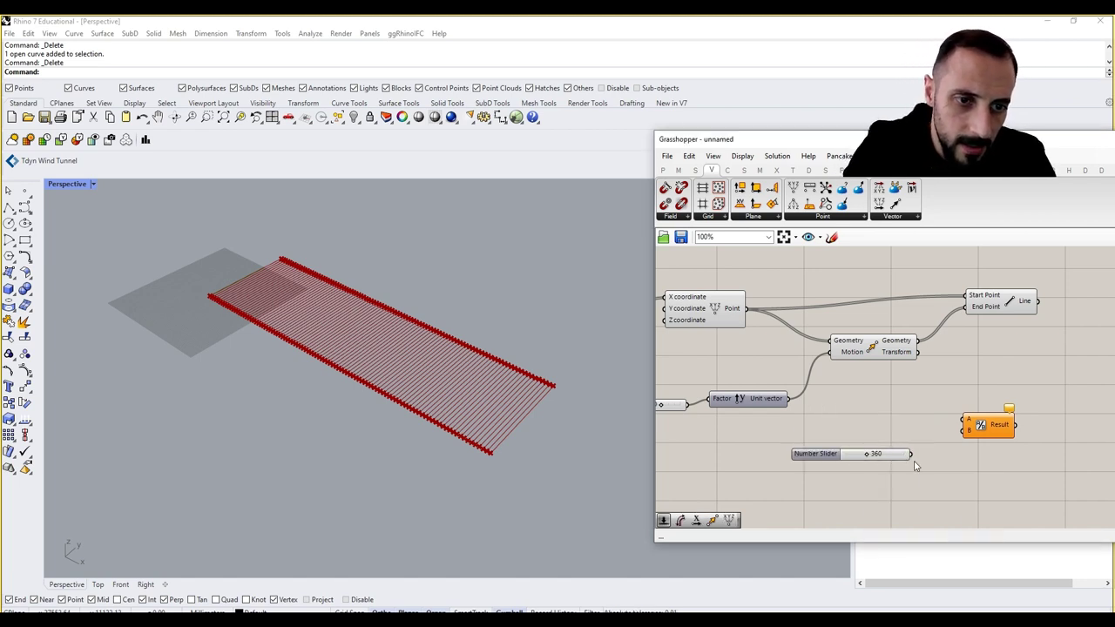
{"action": "left_click_drag", "start_coordinate": [814, 454], "coordinate": [839, 422]}
{"action": "left_click_drag", "start_coordinate": [936, 422], "coordinate": [962, 419]}
Connect the slider that feeds the Series Count to the Division component's B input.
{"action": "right_click_drag", "start_coordinate": [930, 440], "coordinate": [987, 438]}
{"action": "scroll", "coordinate": [988, 437], "scroll_direction": "down", "scroll_amount": 3}
{"action": "scroll", "coordinate": [761, 396], "scroll_direction": "up", "scroll_amount": 2}
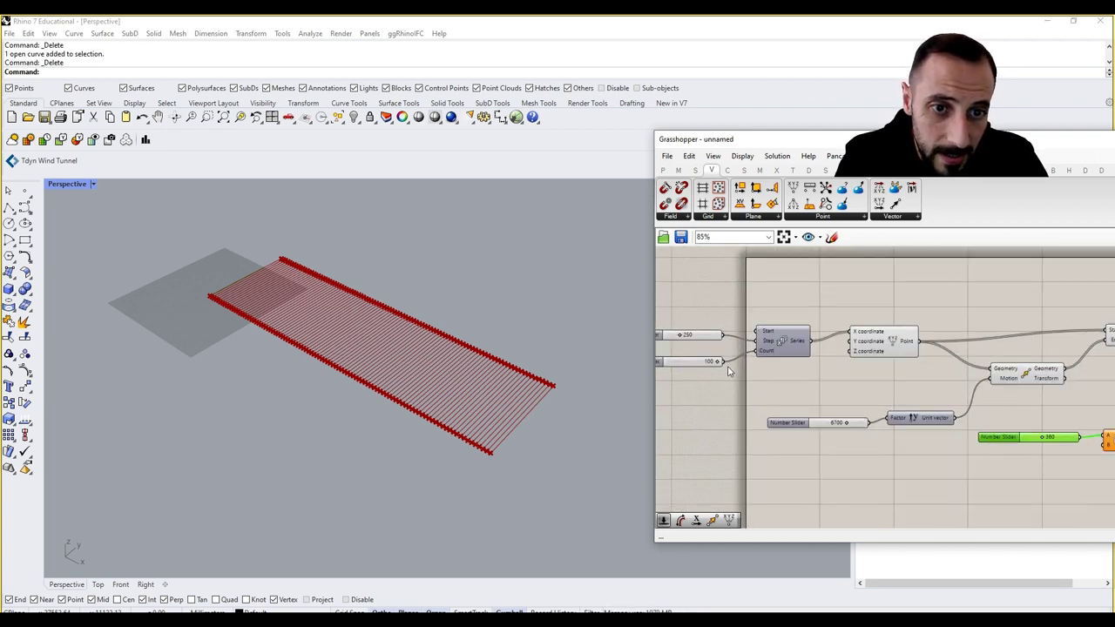
{"action": "scroll", "coordinate": [781, 413], "scroll_direction": "down", "scroll_amount": 3}
{"action": "left_click_drag", "start_coordinate": [737, 368], "coordinate": [1015, 438]}
Add a second Series component after the Division and connect the Division result to its Step input.
{"action": "scroll", "coordinate": [934, 442], "scroll_direction": "up", "scroll_amount": 3}
{"action": "right_click_drag", "start_coordinate": [1016, 437], "coordinate": [878, 429]}
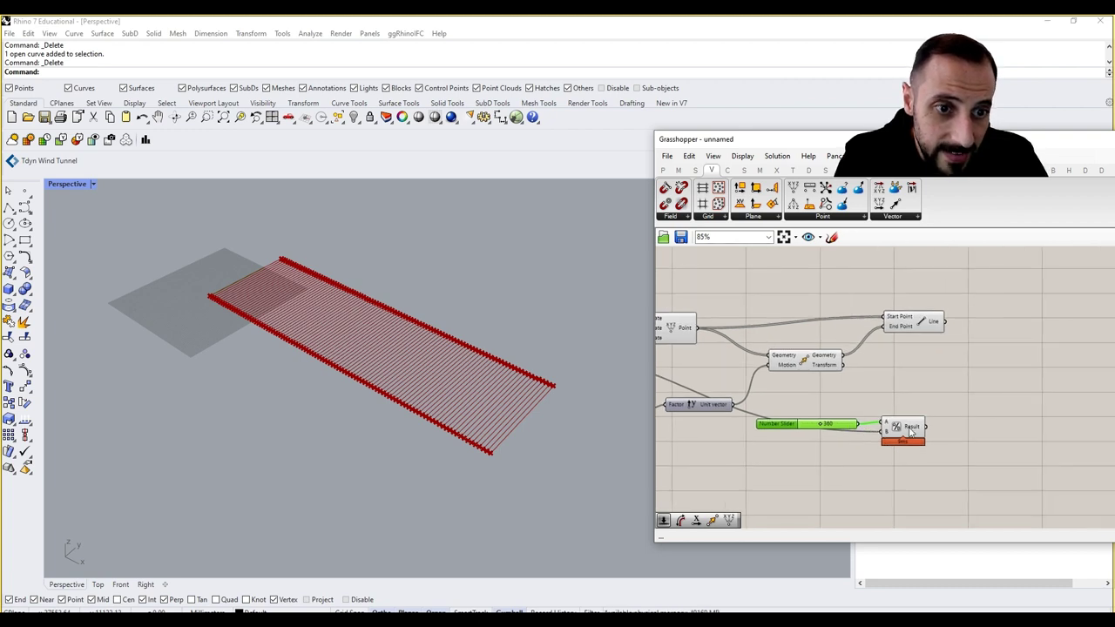
{"action": "double_click", "coordinate": [952, 430]}
{"action": "type", "text": "serie"}
{"action": "type", "text": "se"}
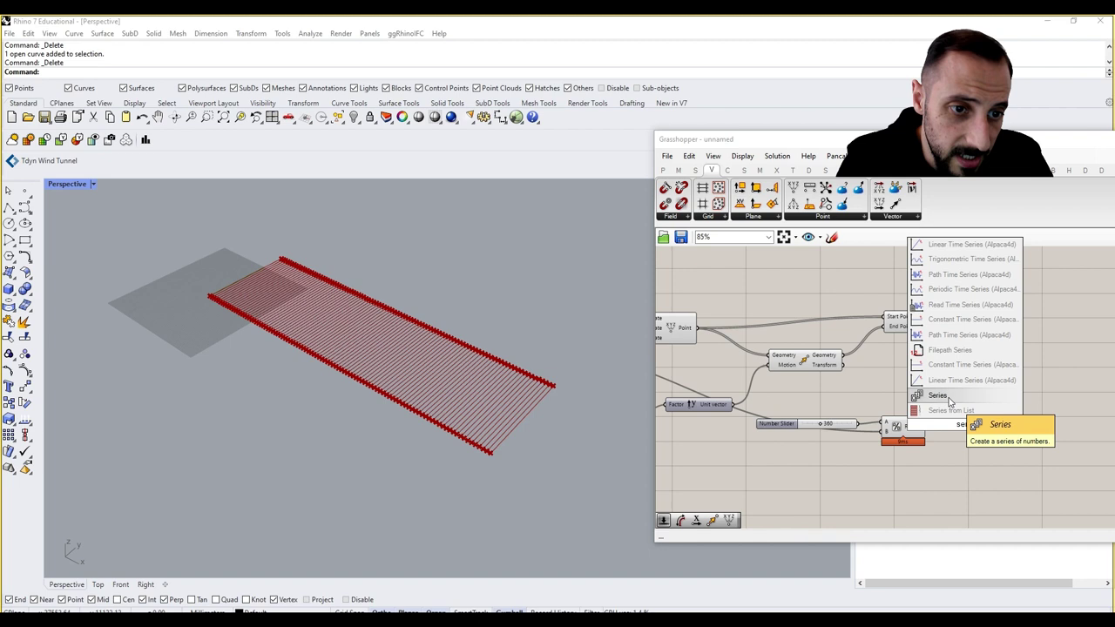
{"action": "key", "text": "Return"}
{"action": "left_click_drag", "start_coordinate": [843, 427], "coordinate": [843, 418]}
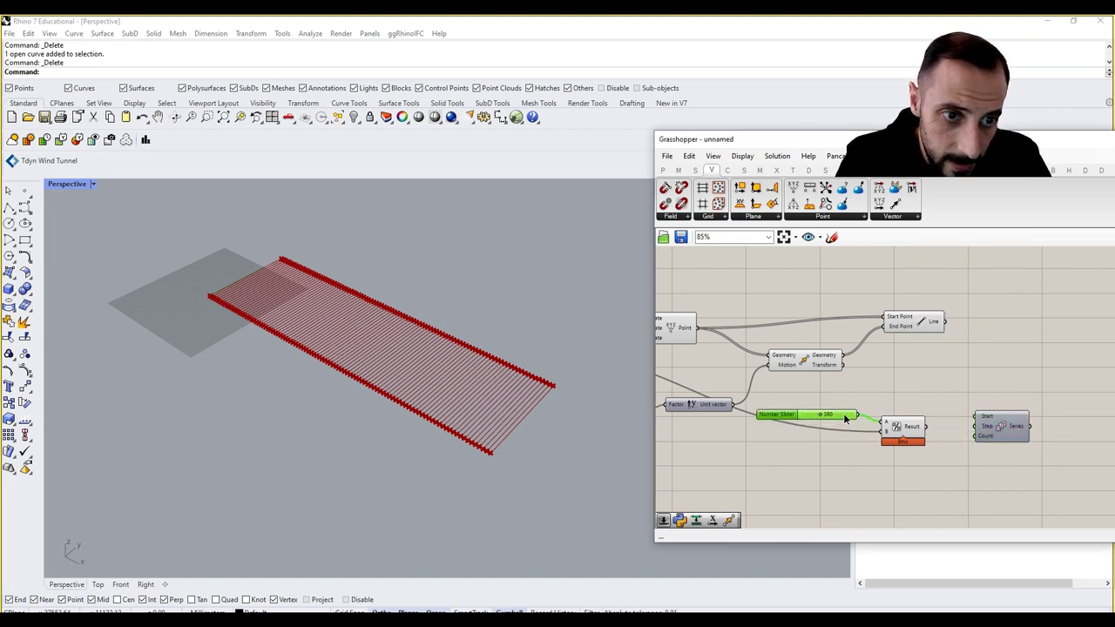
{"action": "mouse_move", "coordinate": [912, 433]}
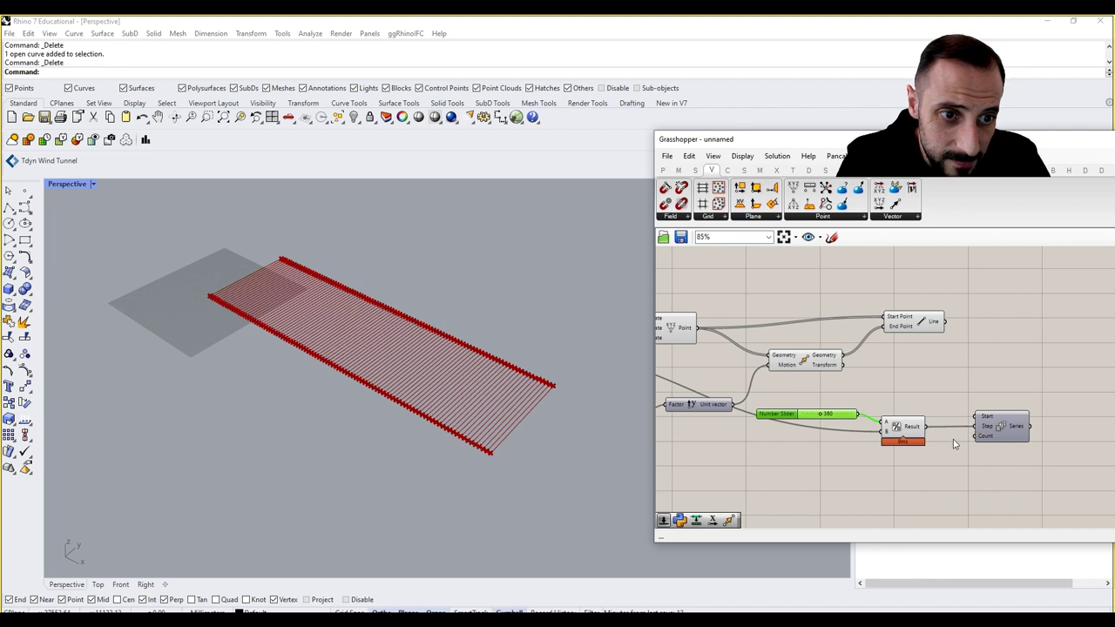
Connect the slider that feeds the first Series Count to the Count input of the second Series.
{"action": "right_click_drag", "start_coordinate": [922, 447], "coordinate": [990, 456]}
{"action": "scroll", "coordinate": [990, 456], "scroll_direction": "down", "scroll_amount": 1}
{"action": "scroll", "coordinate": [697, 383], "scroll_direction": "up", "scroll_amount": 1}
{"action": "right_click_drag", "start_coordinate": [686, 383], "coordinate": [739, 387]}
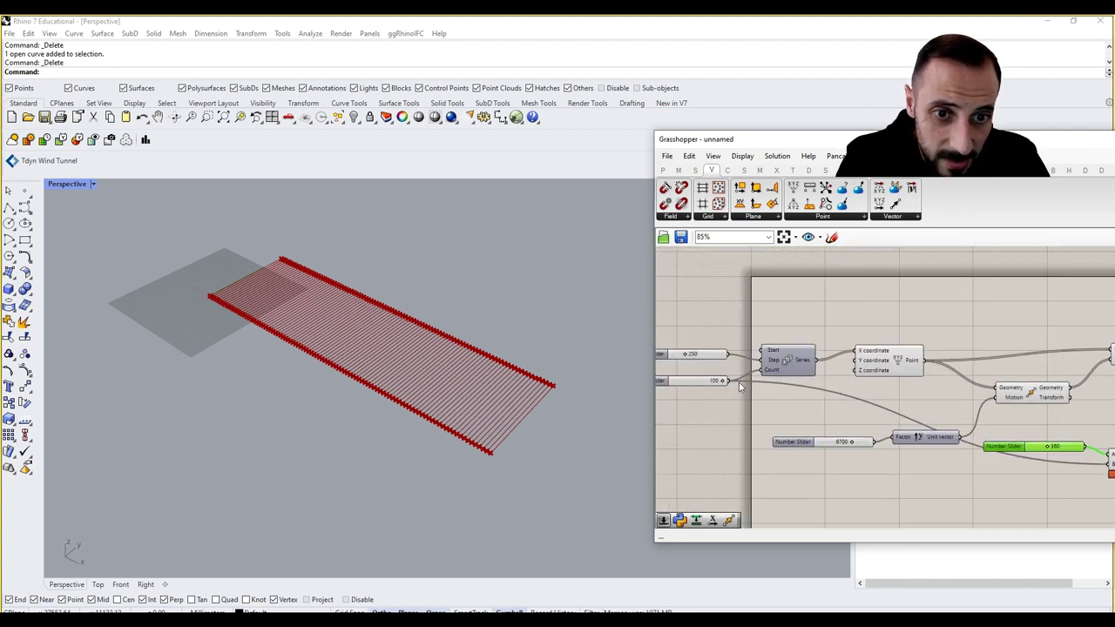
{"action": "scroll", "coordinate": [751, 383], "scroll_direction": "down", "scroll_amount": 3}
{"action": "left_click_drag", "start_coordinate": [730, 383], "coordinate": [963, 421]}
{"action": "scroll", "coordinate": [945, 423], "scroll_direction": "up", "scroll_amount": 3}
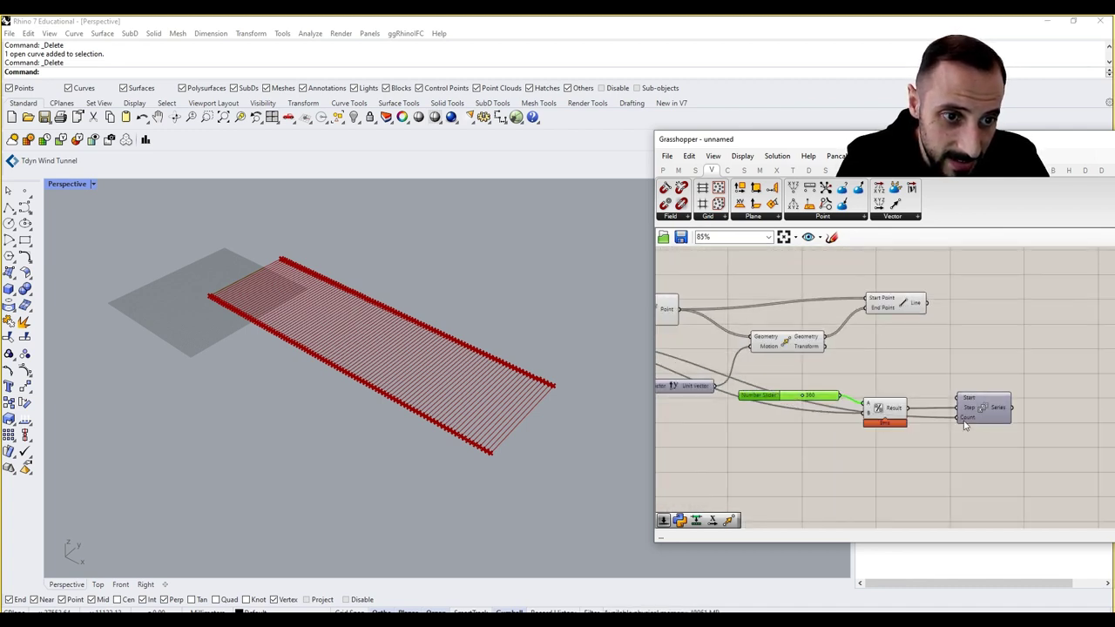
{"action": "mouse_move", "coordinate": [996, 411]}
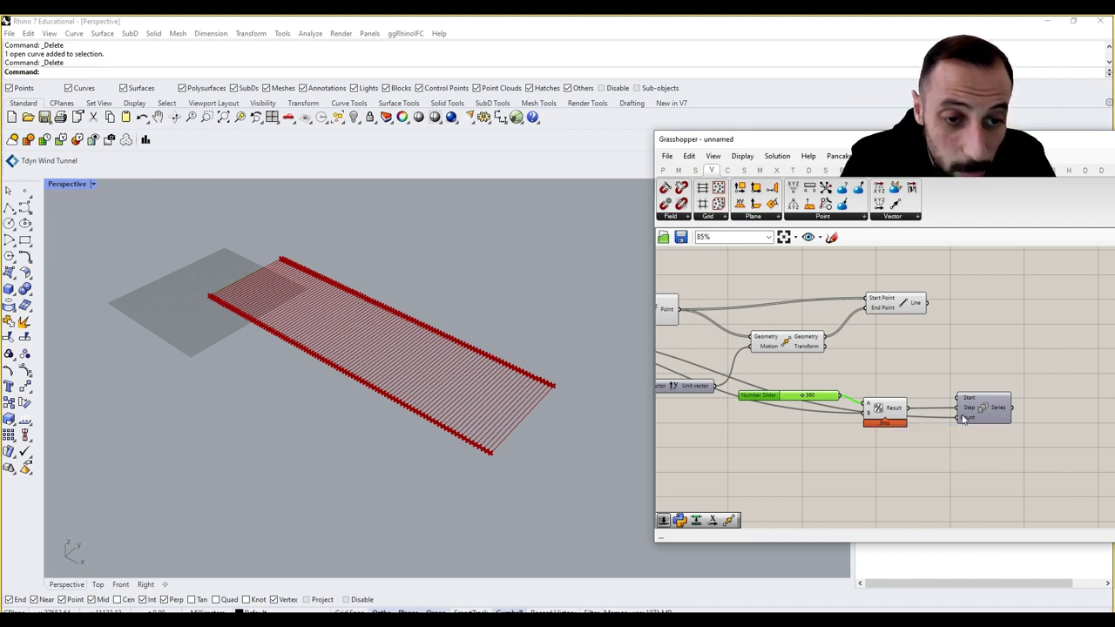
Add an Addition component below the Division and connect its result to the second Series component's Count input.
{"action": "left_click_drag", "start_coordinate": [893, 412], "coordinate": [895, 399]}
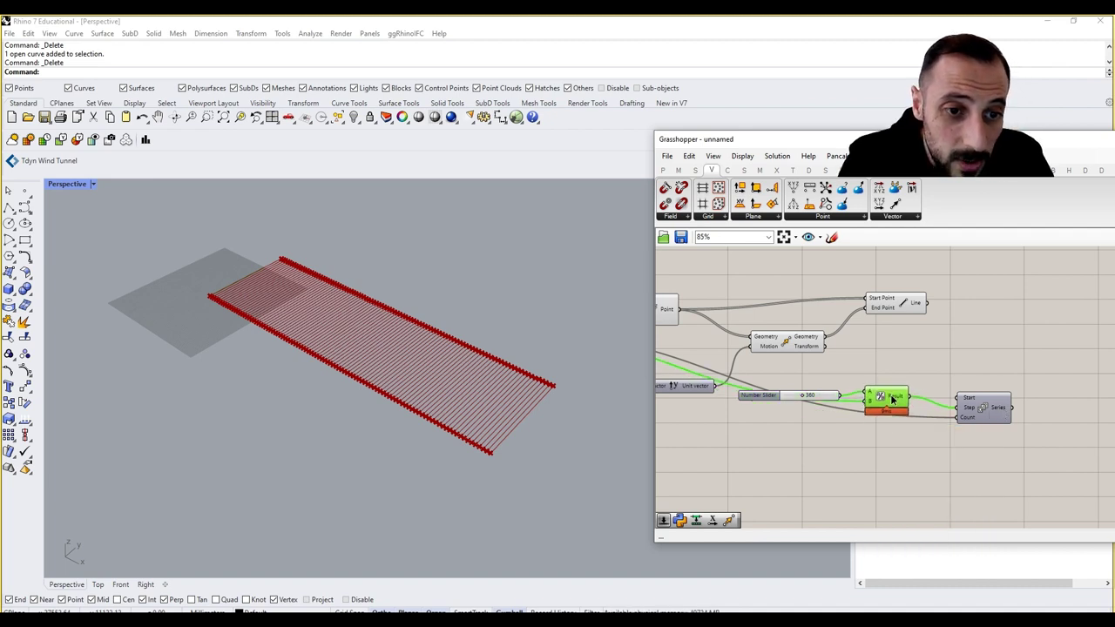
{"action": "double_click", "coordinate": [882, 468]}
{"action": "type", "text": "add"}
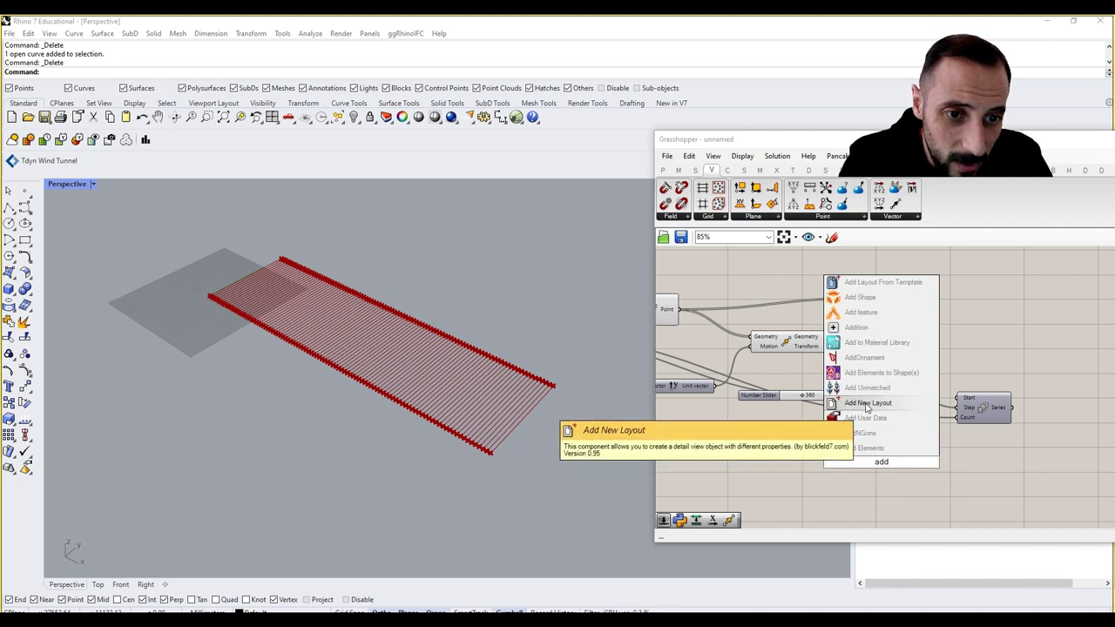
{"action": "left_click", "coordinate": [856, 328]}
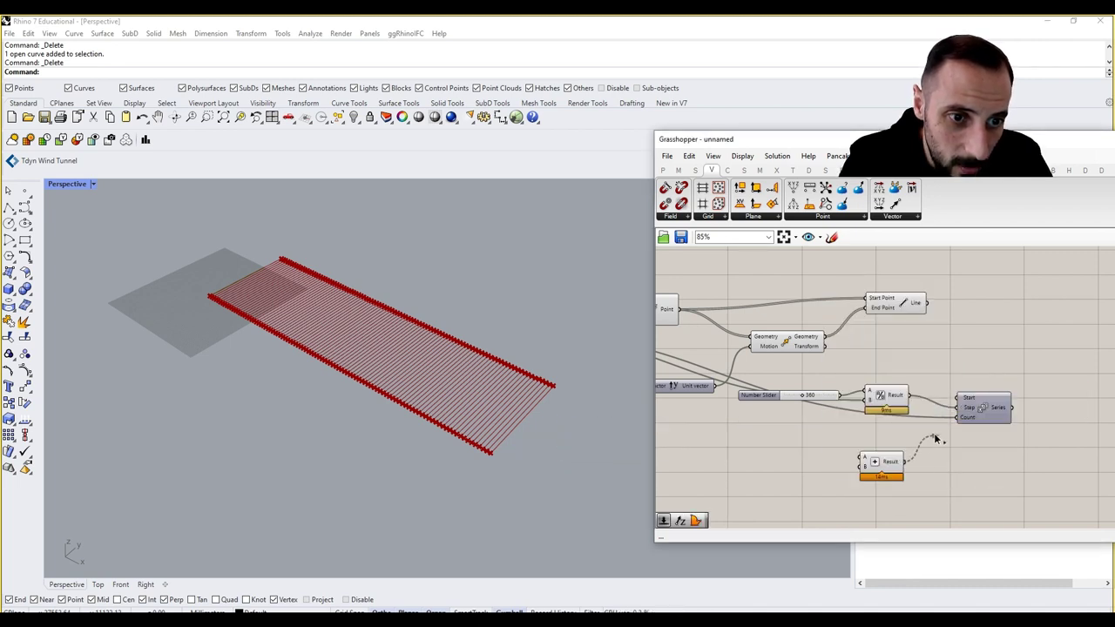
{"action": "left_click_drag", "start_coordinate": [936, 438], "coordinate": [951, 425]}
Add a small panel containing 1 beside the Addition component and connect it to the B input.
{"action": "double_click", "coordinate": [830, 459]}
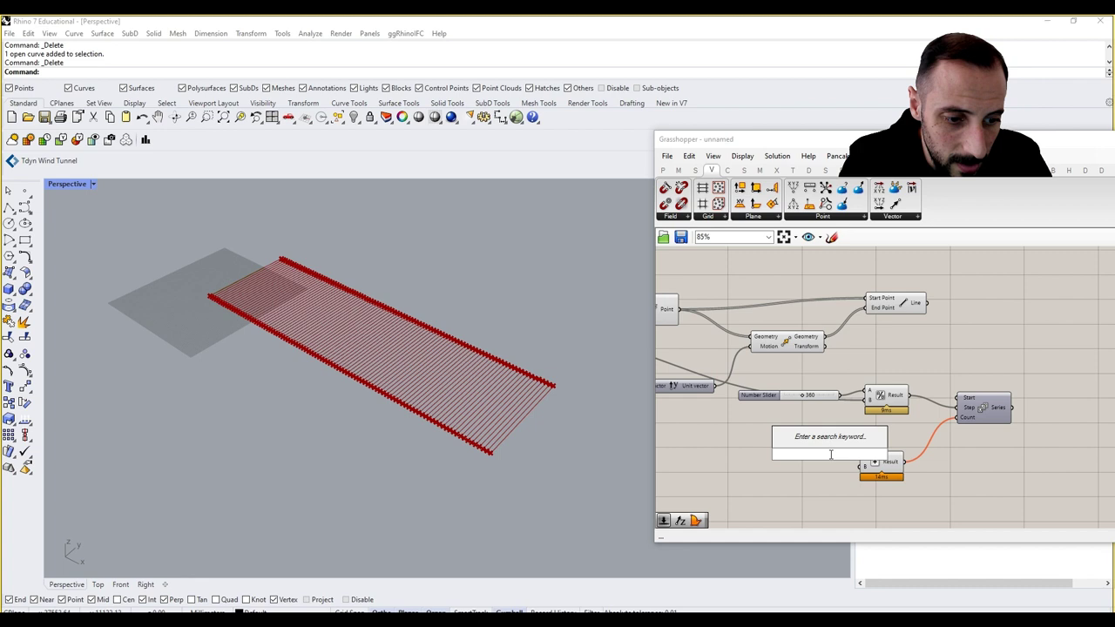
{"action": "type", "text": "//"}
{"action": "key", "text": "Return"}
{"action": "left_click_drag", "start_coordinate": [838, 457], "coordinate": [804, 482]}
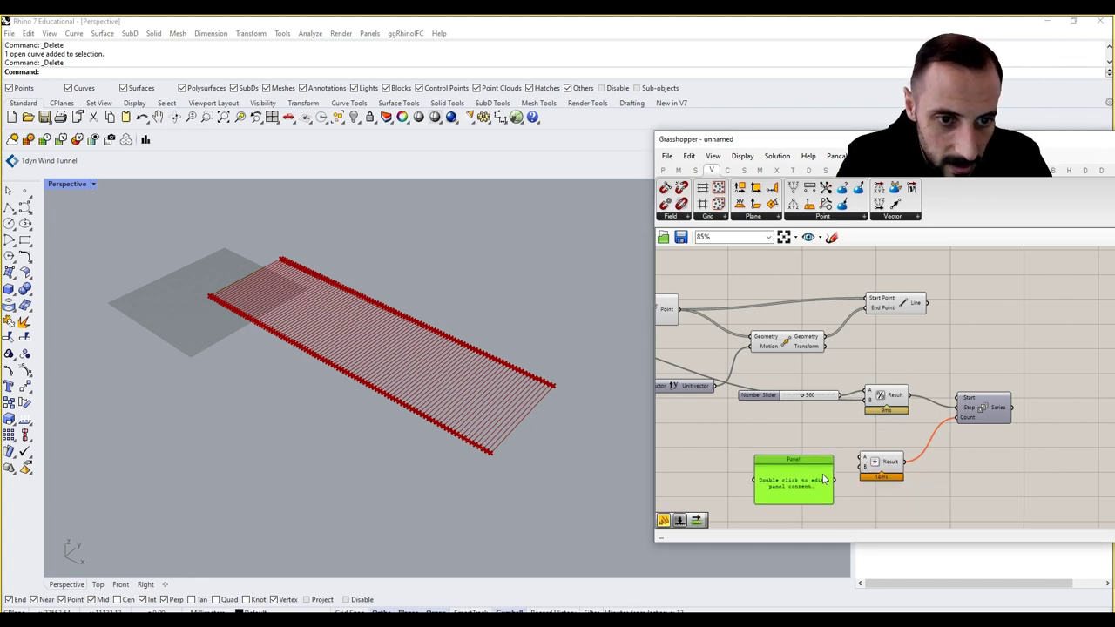
{"action": "double_click", "coordinate": [812, 479]}
{"action": "type", "text": "1"}
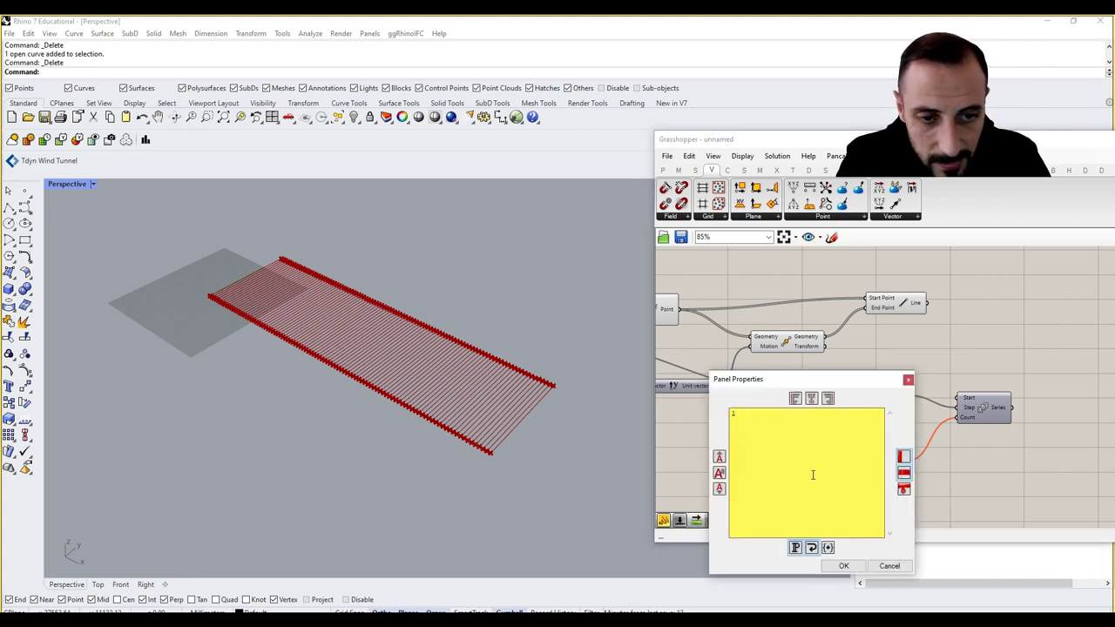
{"action": "left_click", "coordinate": [841, 565]}
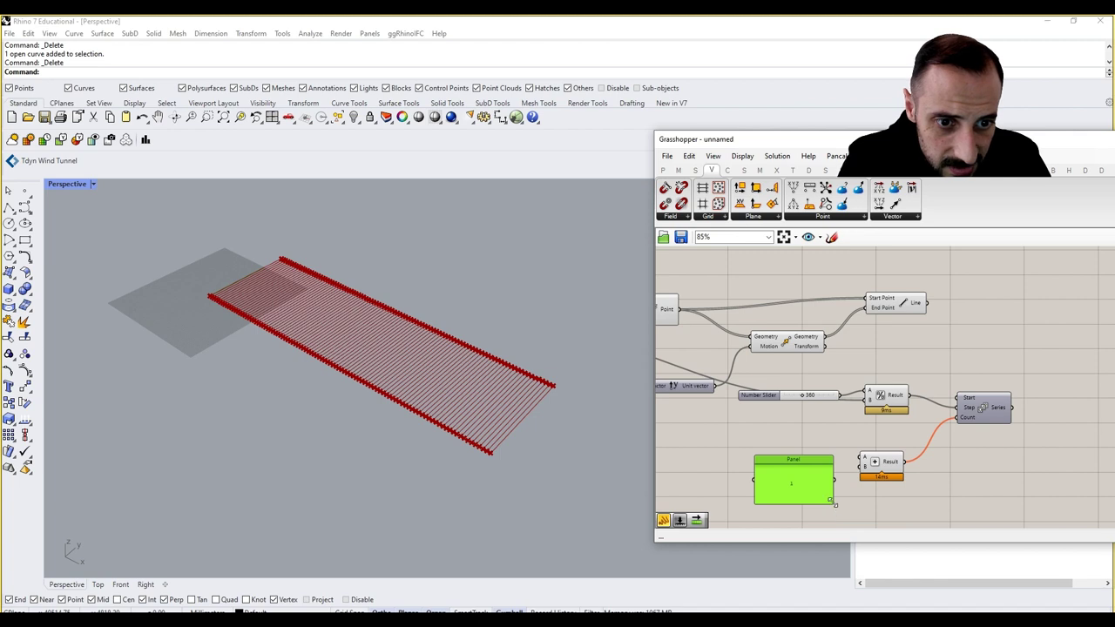
{"action": "left_click_drag", "start_coordinate": [835, 504], "coordinate": [862, 466]}
Connect the slider that feeds the first Series Count to the Addition component's A input.
{"action": "scroll", "coordinate": [793, 466], "scroll_direction": "down", "scroll_amount": 2}
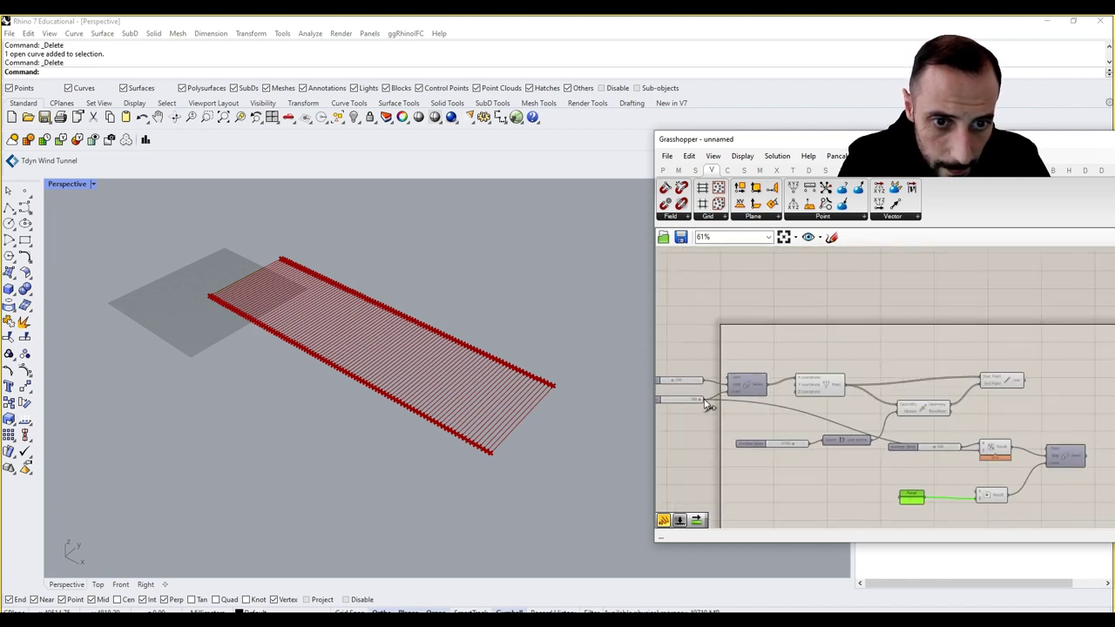
{"action": "right_click_drag", "start_coordinate": [1001, 486], "coordinate": [851, 494]}
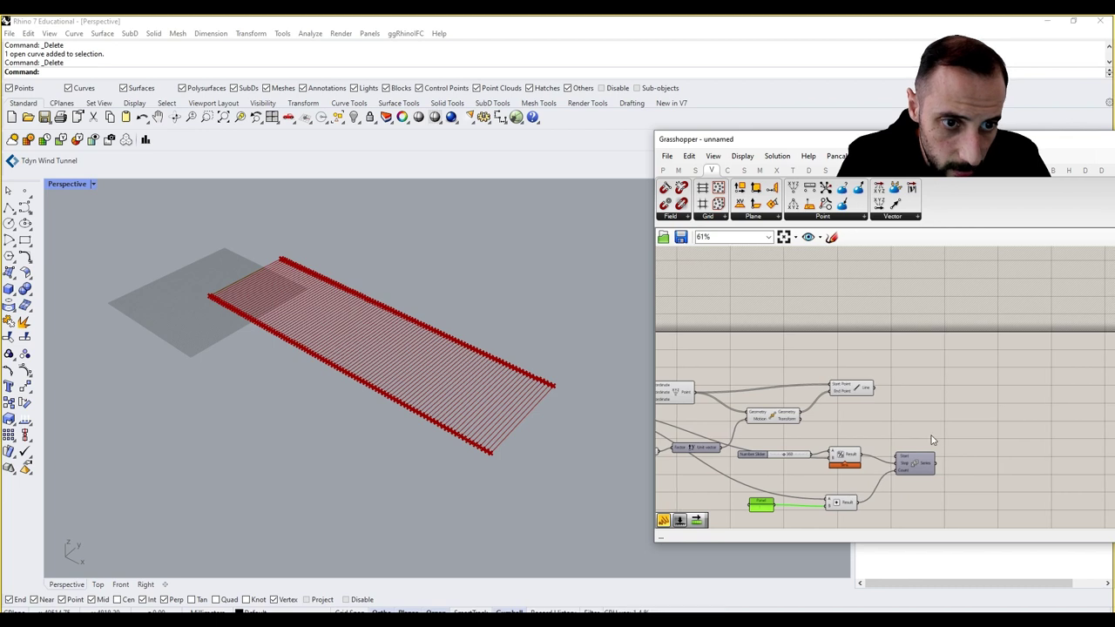
{"action": "scroll", "coordinate": [933, 430], "scroll_direction": "up", "scroll_amount": 2}
Add a Rotate component after the Line component and connect the Line output to its Geometry input.
{"action": "left_click", "coordinate": [825, 377]}
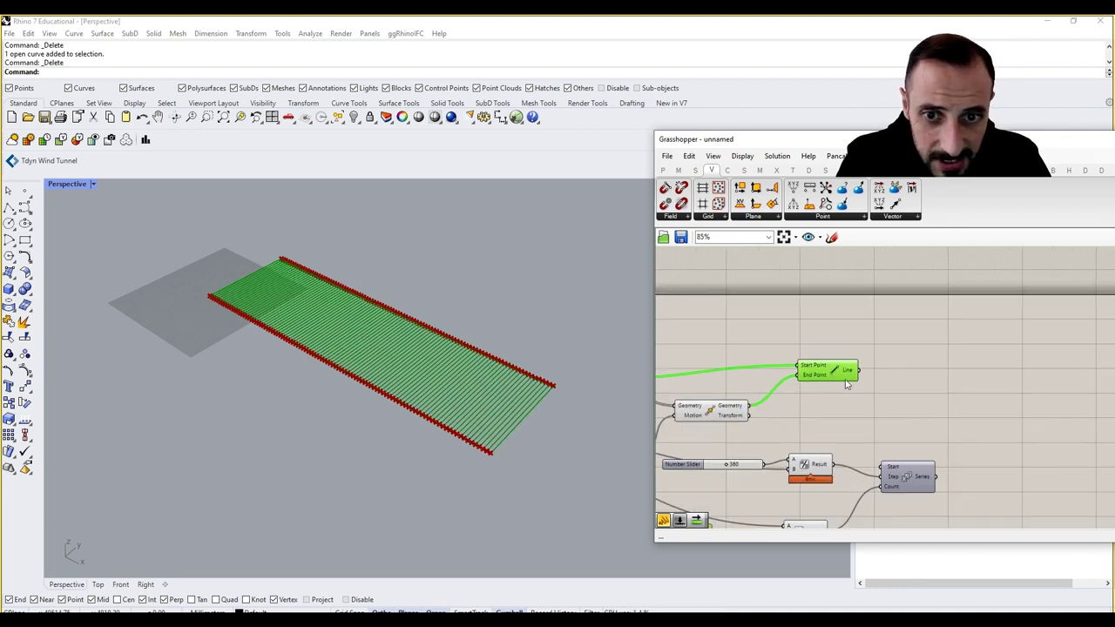
{"action": "left_click", "coordinate": [923, 396]}
{"action": "right_click_drag", "start_coordinate": [880, 406], "coordinate": [1049, 383]}
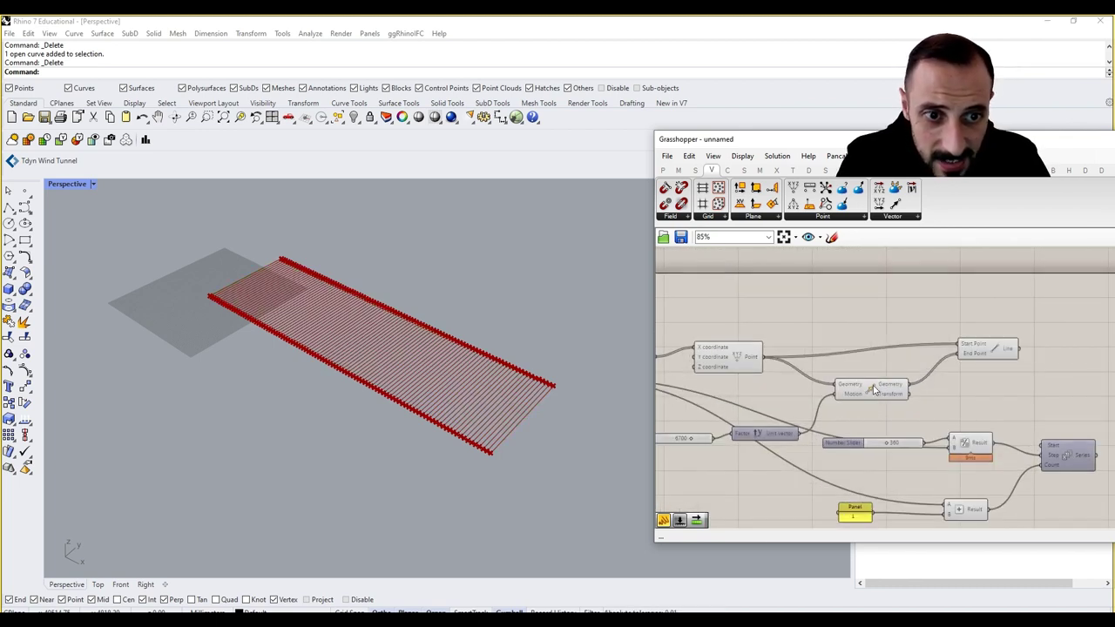
{"action": "left_click", "coordinate": [758, 358]}
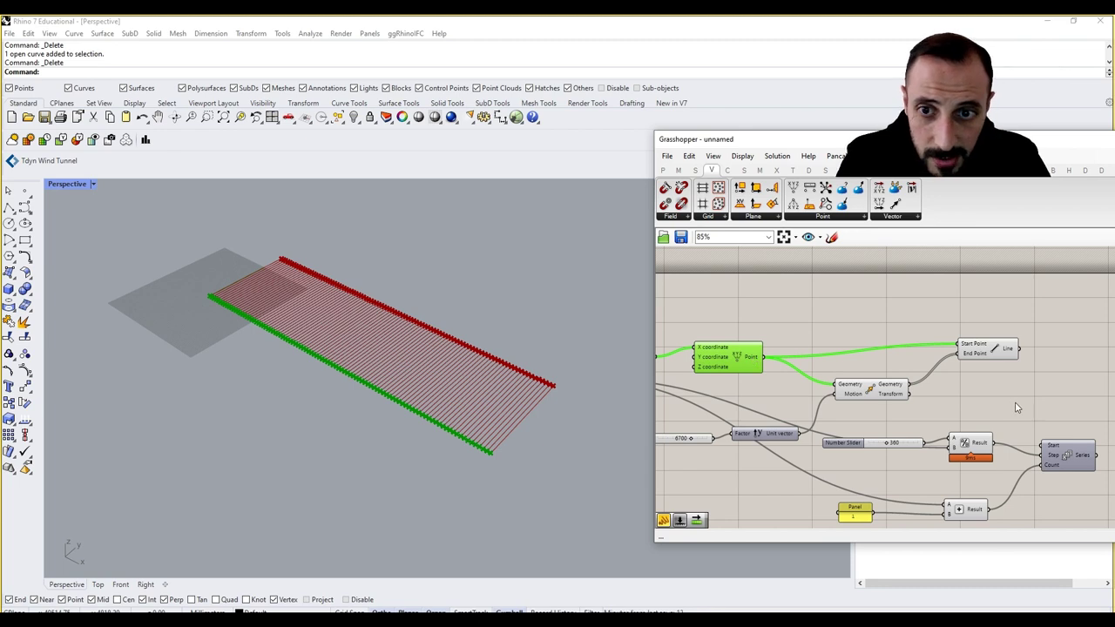
{"action": "right_click_drag", "start_coordinate": [1001, 369], "coordinate": [858, 357]}
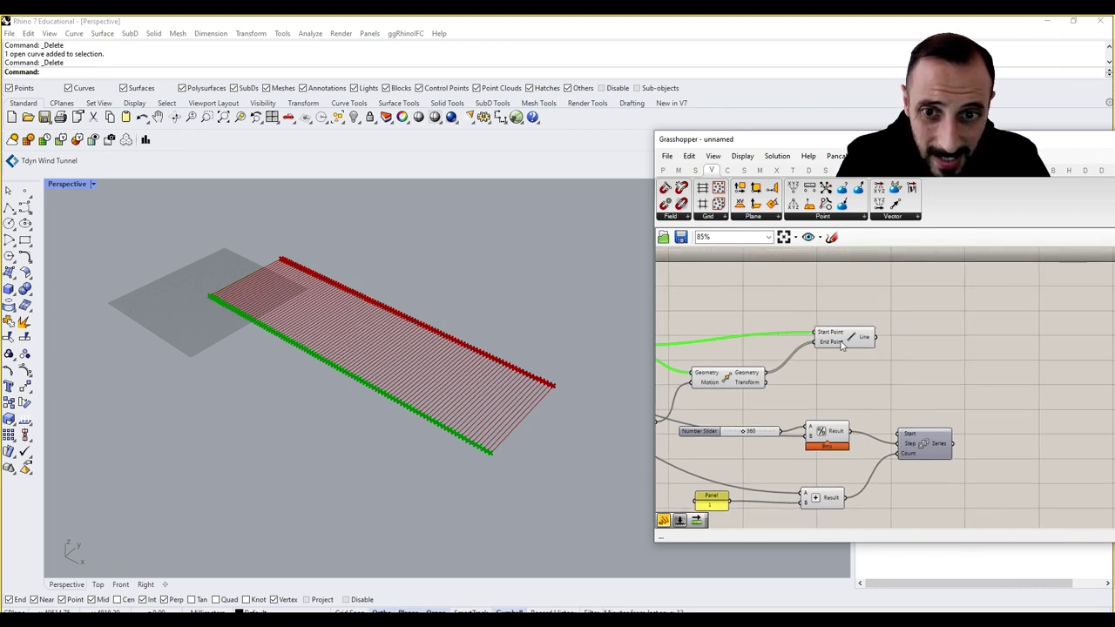
{"action": "left_click", "coordinate": [987, 367]}
{"action": "double_click", "coordinate": [987, 367]}
{"action": "type", "text": "r"}
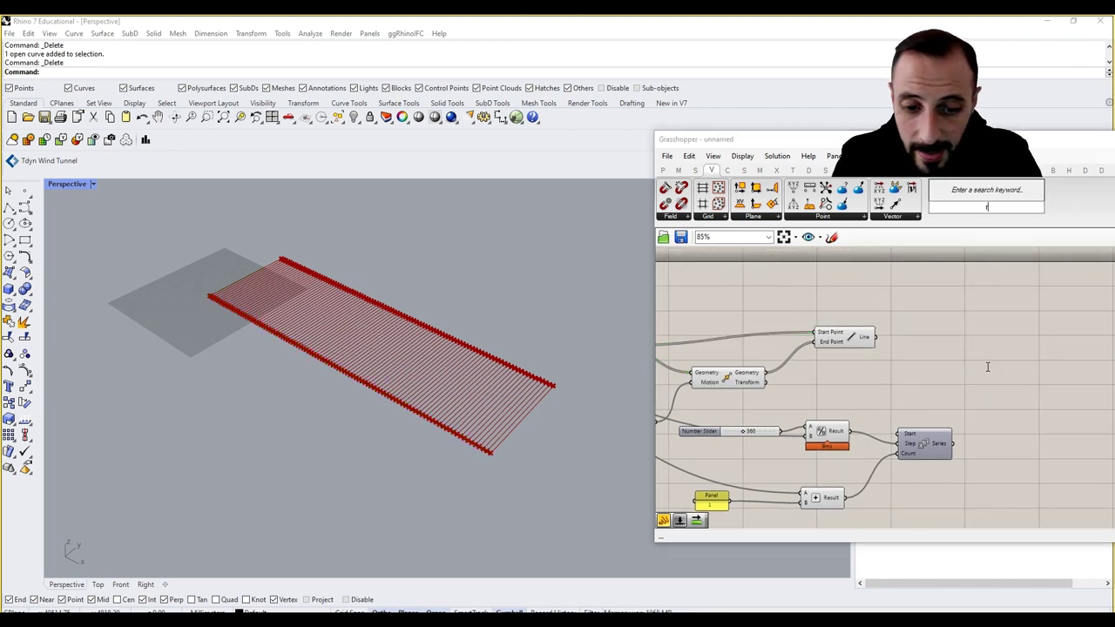
{"action": "type", "text": "ot"}
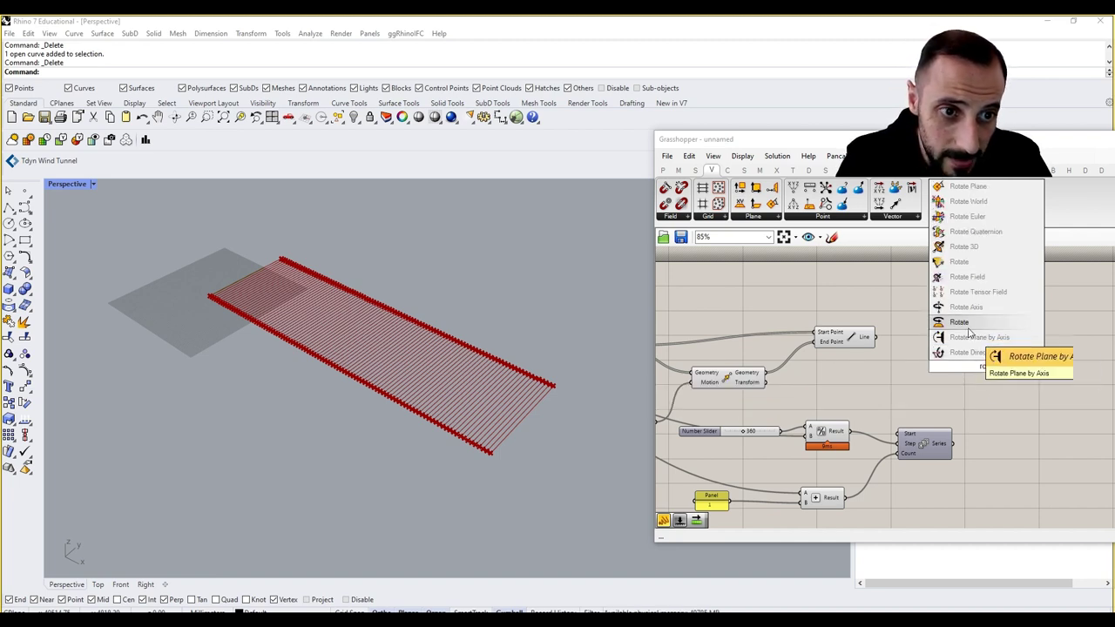
{"action": "left_click", "coordinate": [966, 324]}
{"action": "left_click_drag", "start_coordinate": [978, 366], "coordinate": [961, 339]}
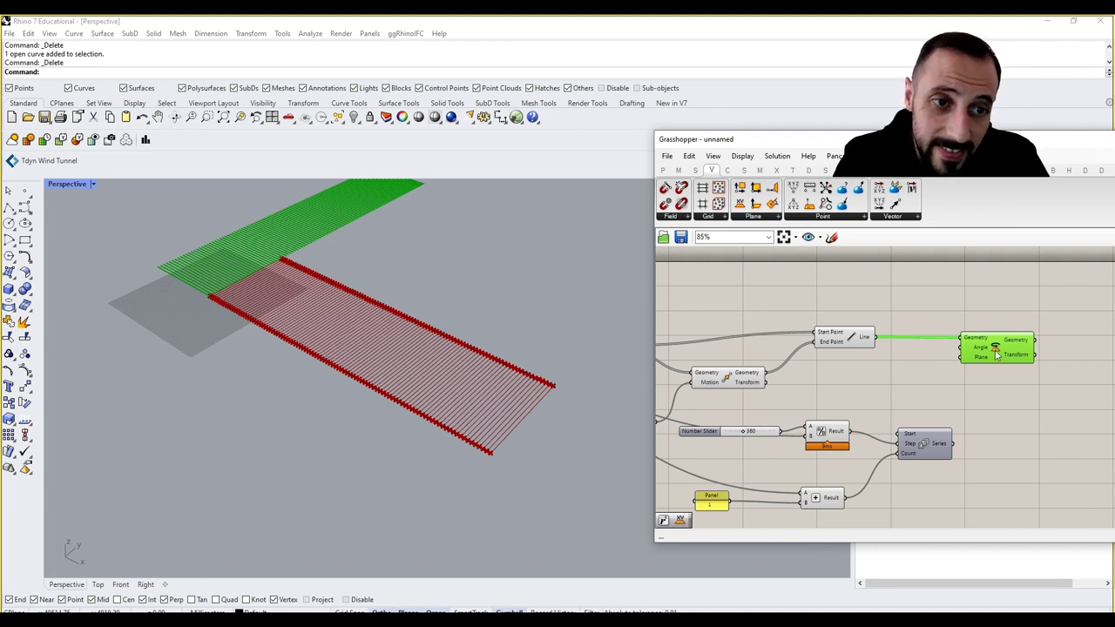
{"action": "left_click_drag", "start_coordinate": [996, 354], "coordinate": [1009, 359]}
{"action": "double_click", "coordinate": [1007, 442]}
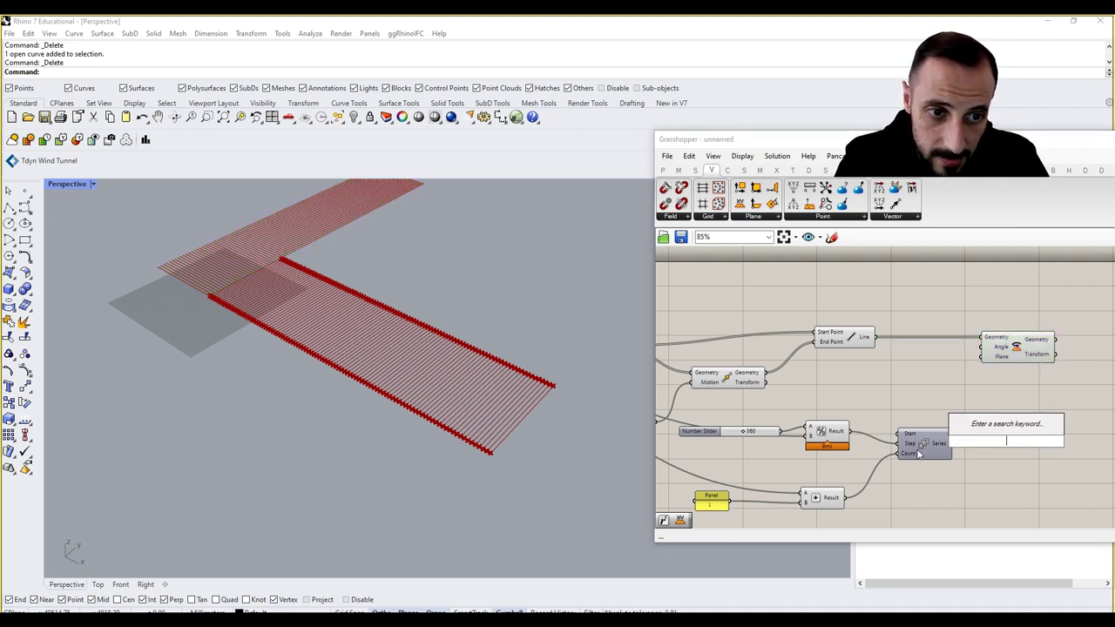
{"action": "left_click", "coordinate": [911, 393]}
{"action": "double_click", "coordinate": [910, 386]}
{"action": "left_click", "coordinate": [1022, 341]}
{"action": "left_click", "coordinate": [956, 310]}
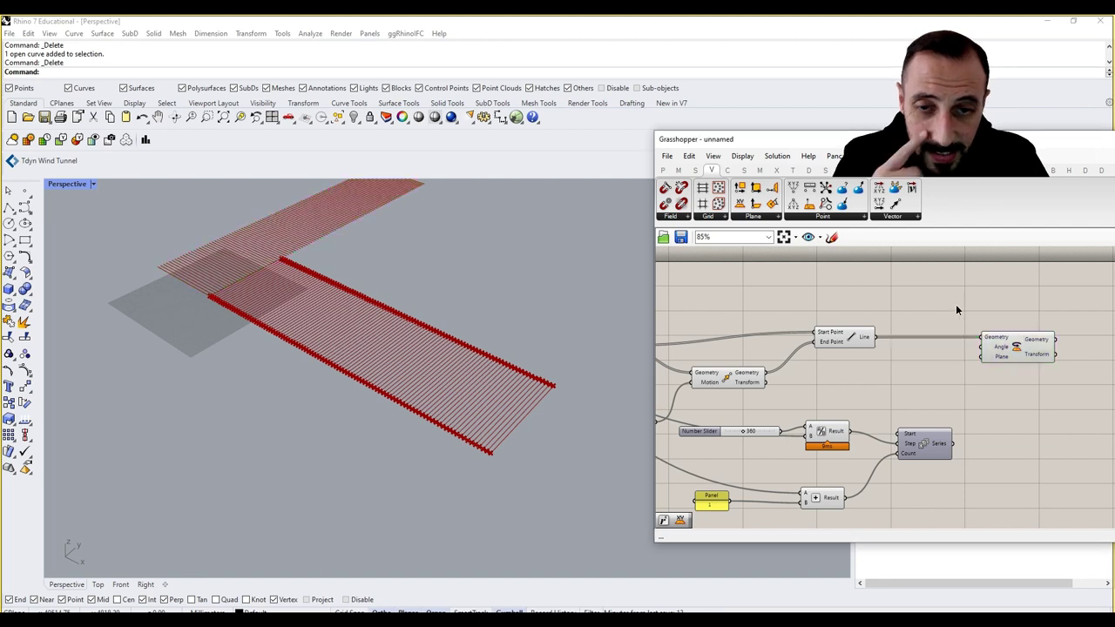
Add a YZ Plane component between the Line and Rotate components.
{"action": "left_click", "coordinate": [1007, 356]}
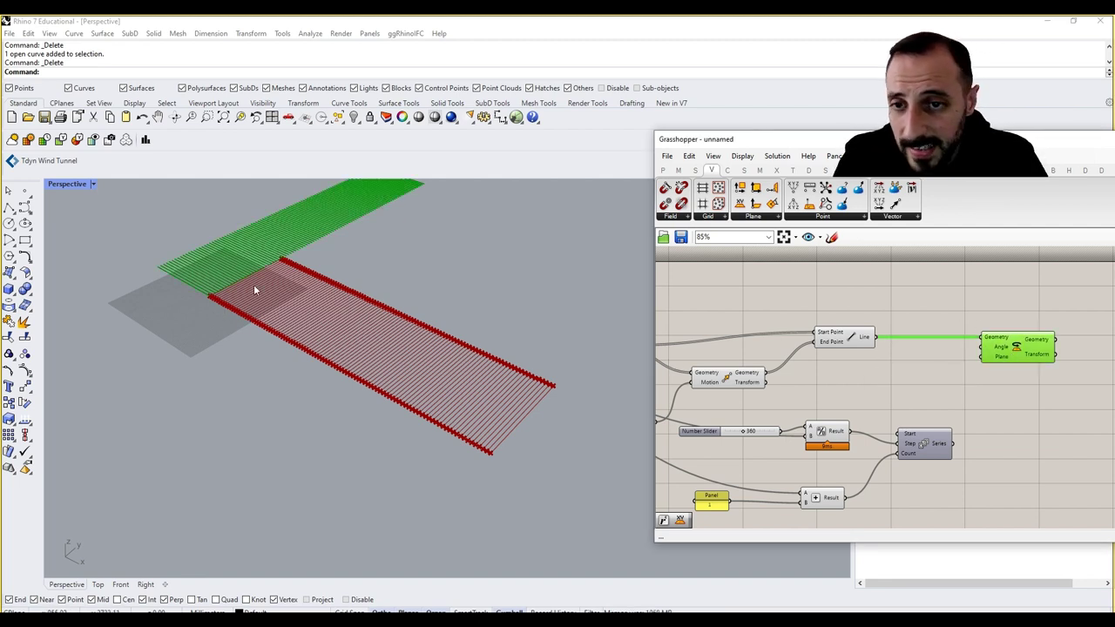
{"action": "right_click_drag", "start_coordinate": [338, 297], "coordinate": [432, 307]}
{"action": "right_click_drag", "start_coordinate": [364, 318], "coordinate": [366, 252]}
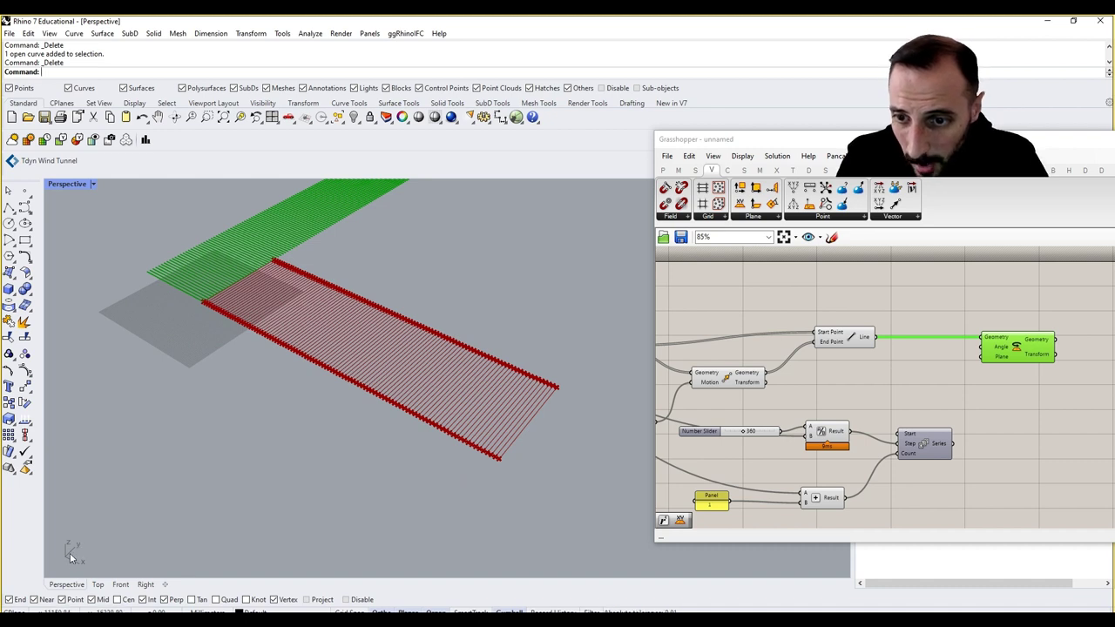
{"action": "left_click", "coordinate": [749, 219]}
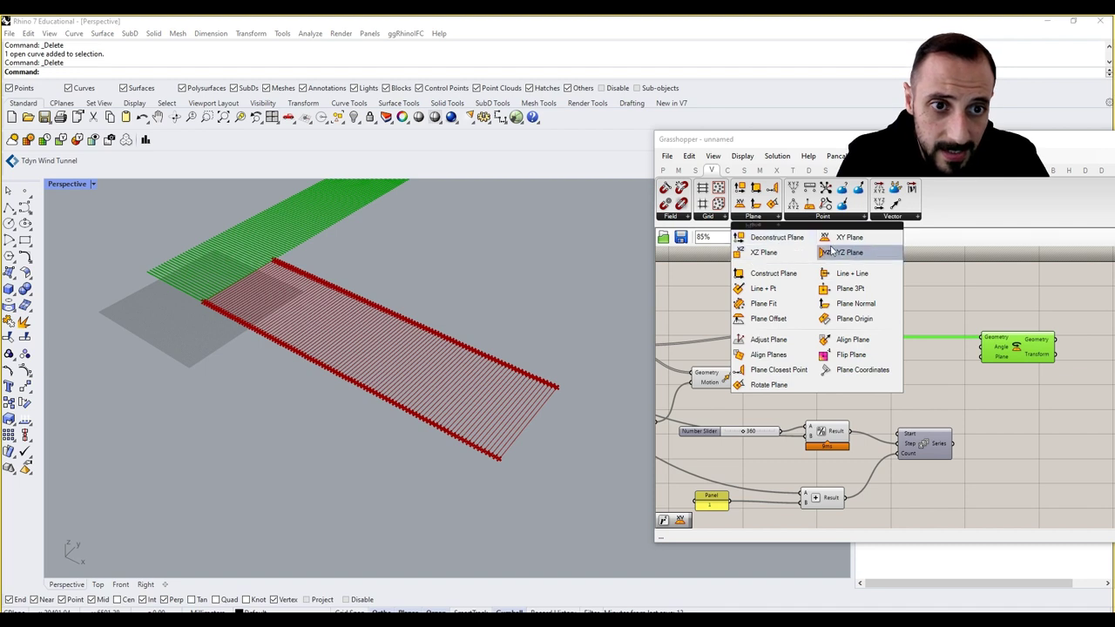
{"action": "left_click_drag", "start_coordinate": [832, 253], "coordinate": [925, 378]}
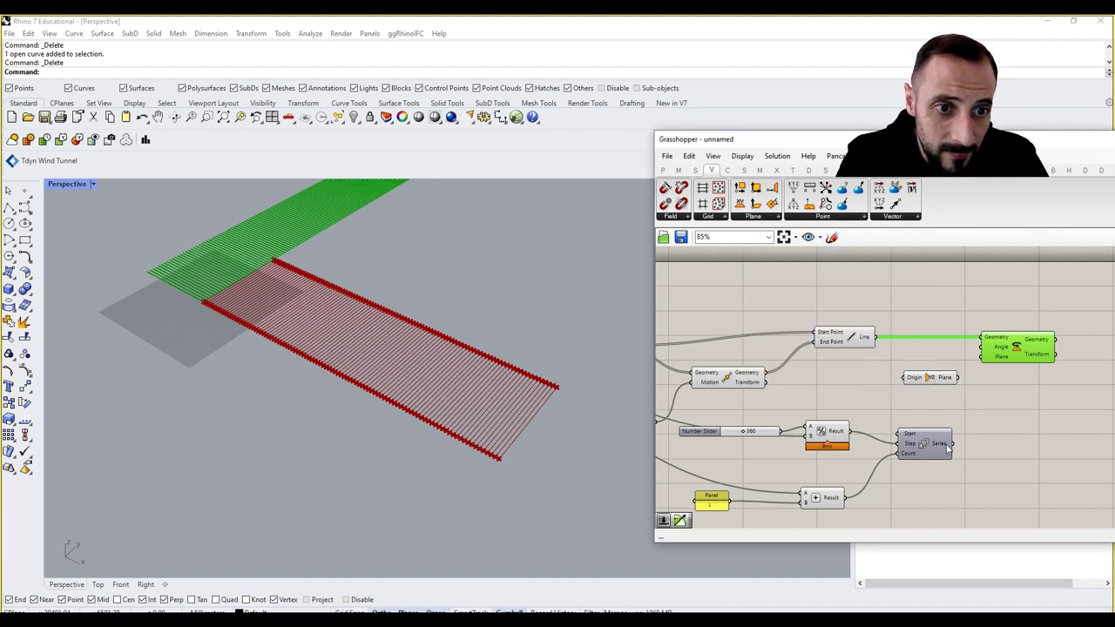
Connect the Construct Point output to the YZ Plane's Origin and the resulting plane to the Rotate component's Plane input.
{"action": "right_click_drag", "start_coordinate": [784, 383], "coordinate": [853, 387]}
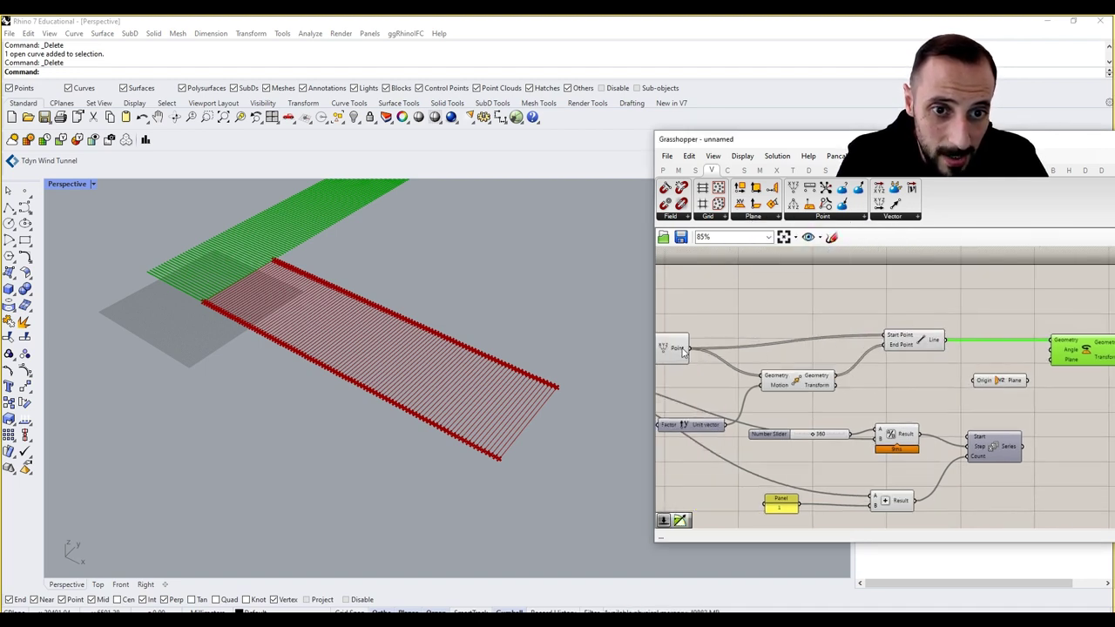
{"action": "left_click_drag", "start_coordinate": [688, 349], "coordinate": [1052, 358]}
{"action": "left_click_drag", "start_coordinate": [928, 265], "coordinate": [928, 388]}
{"action": "right_click_drag", "start_coordinate": [717, 343], "coordinate": [739, 341]}
{"action": "left_click", "coordinate": [693, 346]}
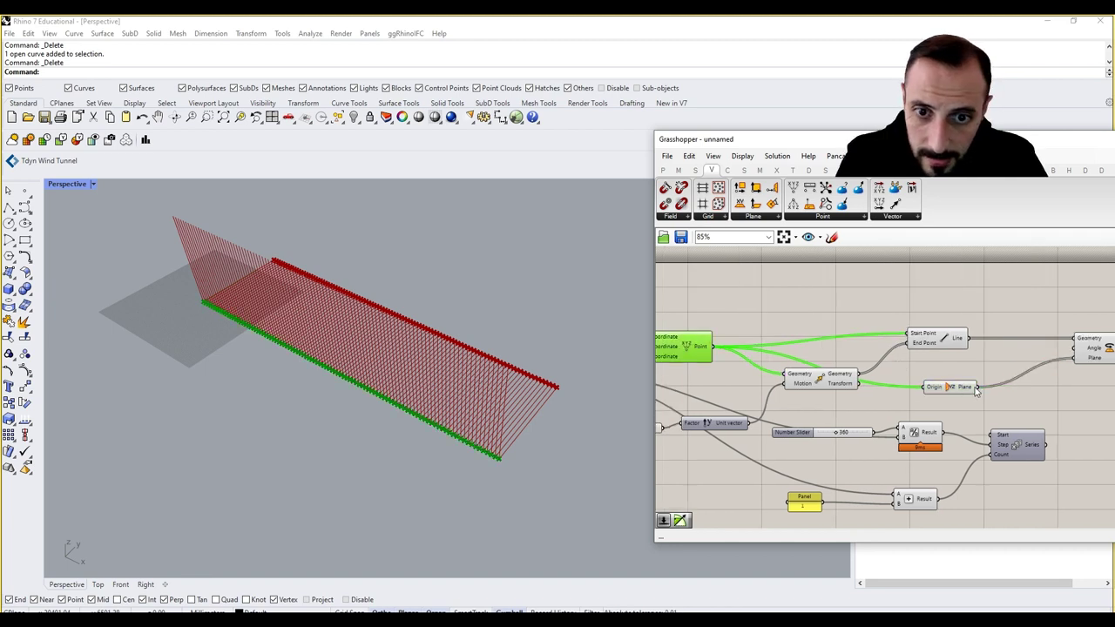
{"action": "right_click_drag", "start_coordinate": [1024, 400], "coordinate": [894, 387]}
{"action": "left_click", "coordinate": [893, 387]}
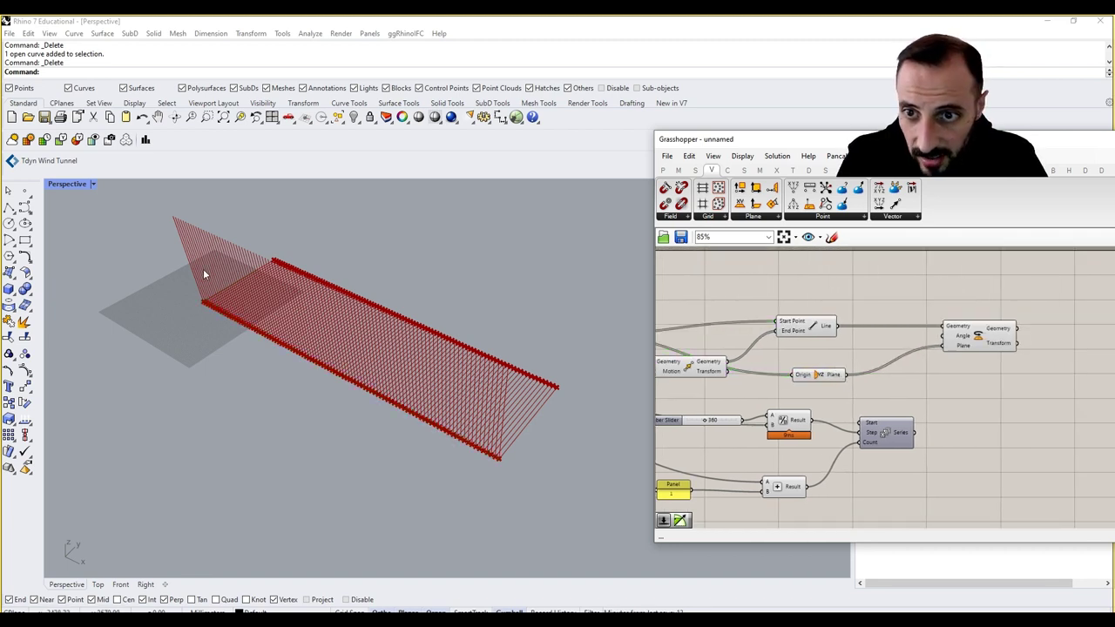
Add a Radians component, feed it the second Series output, and connect its result to the Rotate component's Angle input.
{"action": "double_click", "coordinate": [942, 433]}
{"action": "type", "text": "rad"}
{"action": "key", "text": "Return"}
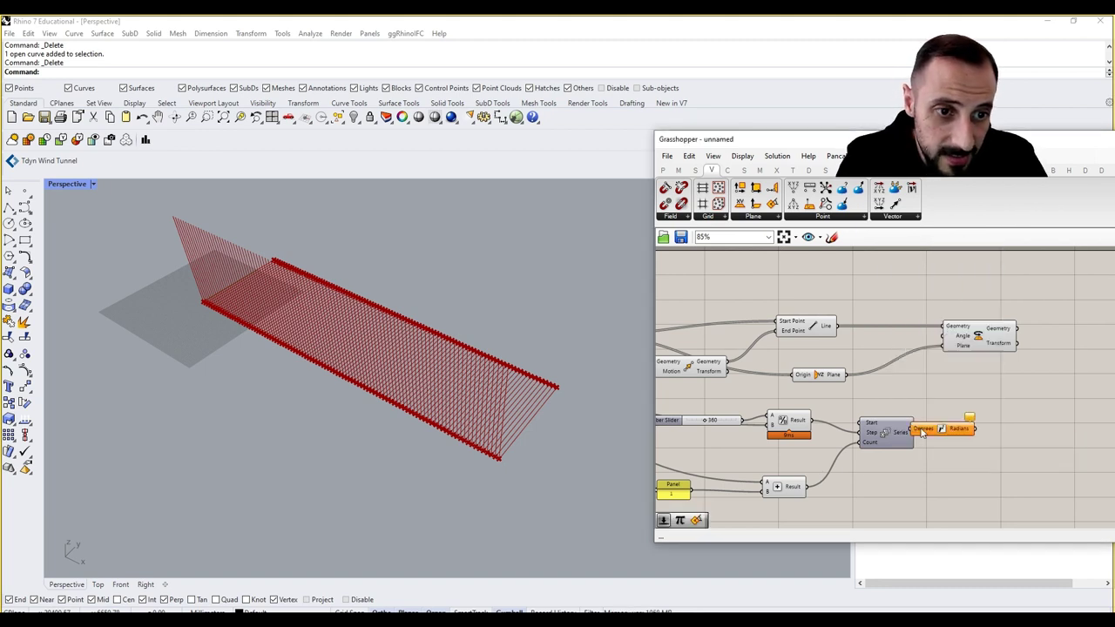
{"action": "left_click_drag", "start_coordinate": [929, 433], "coordinate": [943, 336]}
Turn off the preview of the Point, Move, Line and other components upstream of Rotate.
{"action": "right_click_drag", "start_coordinate": [427, 366], "coordinate": [150, 322]}
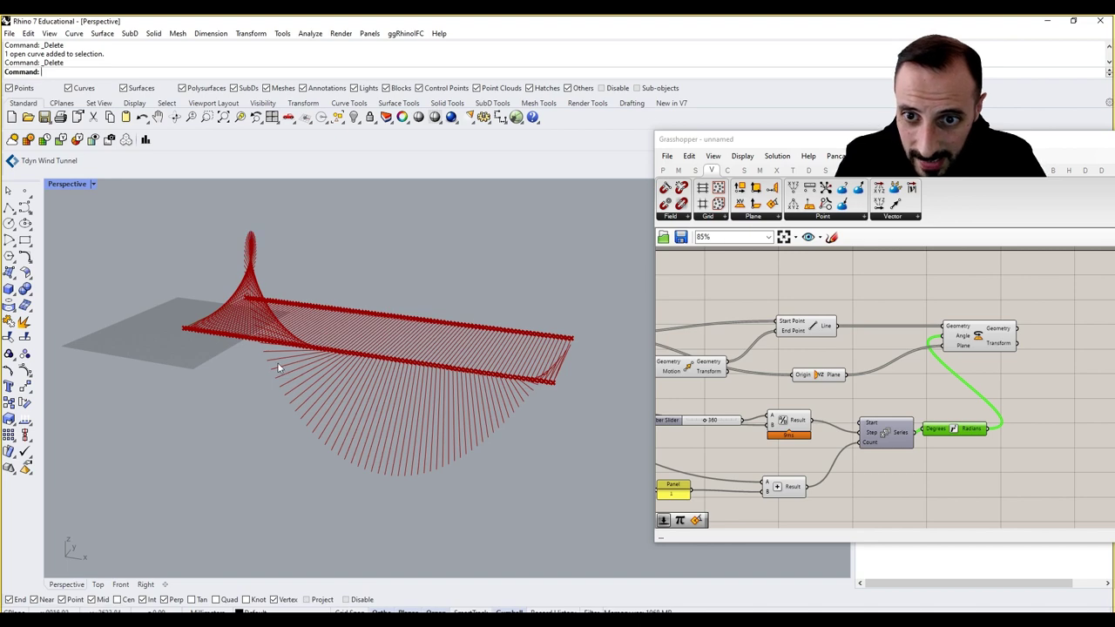
{"action": "right_click_drag", "start_coordinate": [353, 318], "coordinate": [385, 391]}
{"action": "scroll", "coordinate": [975, 345], "scroll_direction": "down", "scroll_amount": 3}
{"action": "left_click", "coordinate": [975, 345]}
{"action": "scroll", "coordinate": [980, 336], "scroll_direction": "up", "scroll_amount": 2}
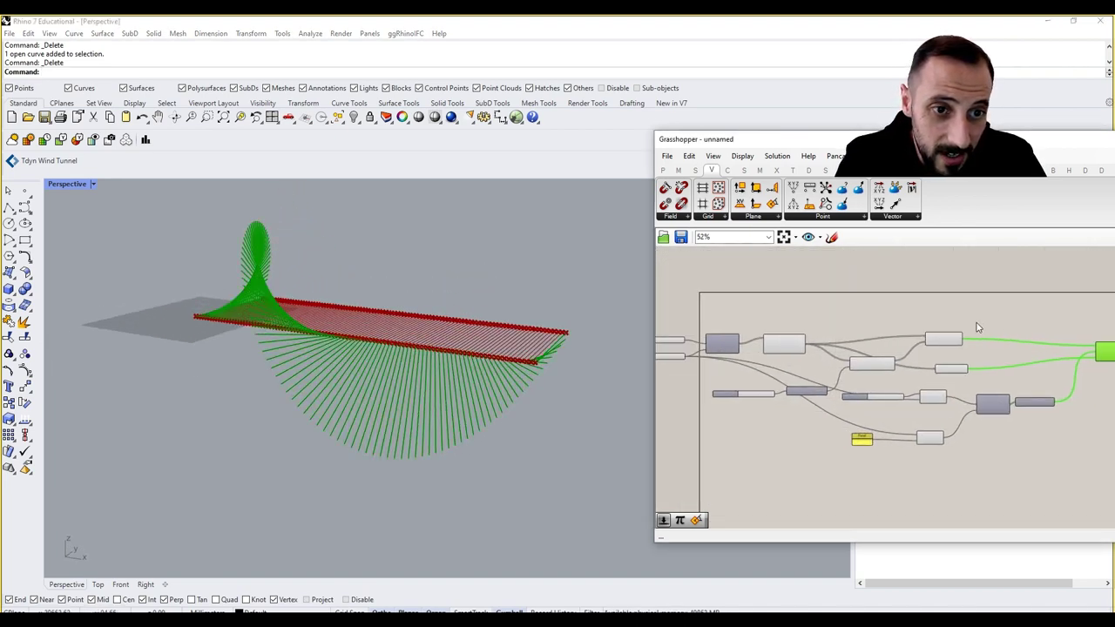
{"action": "scroll", "coordinate": [989, 340], "scroll_direction": "up", "scroll_amount": 1}
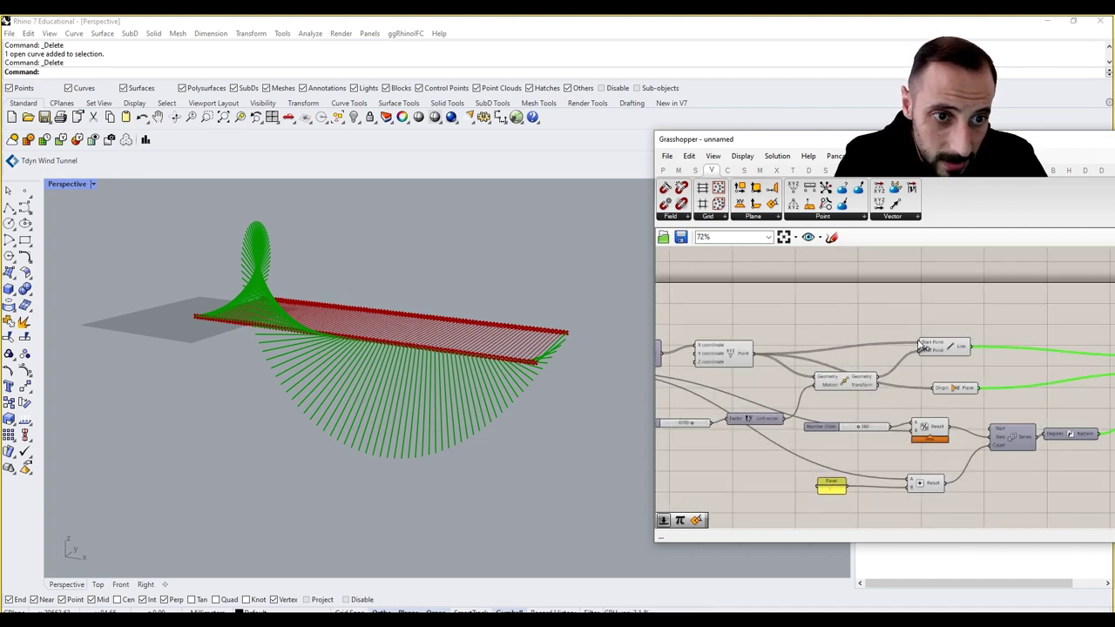
{"action": "right_click_drag", "start_coordinate": [943, 321], "coordinate": [990, 308]}
{"action": "left_click_drag", "start_coordinate": [1015, 291], "coordinate": [746, 502]}
{"action": "right_click", "coordinate": [745, 502]}
{"action": "left_click", "coordinate": [786, 450]}
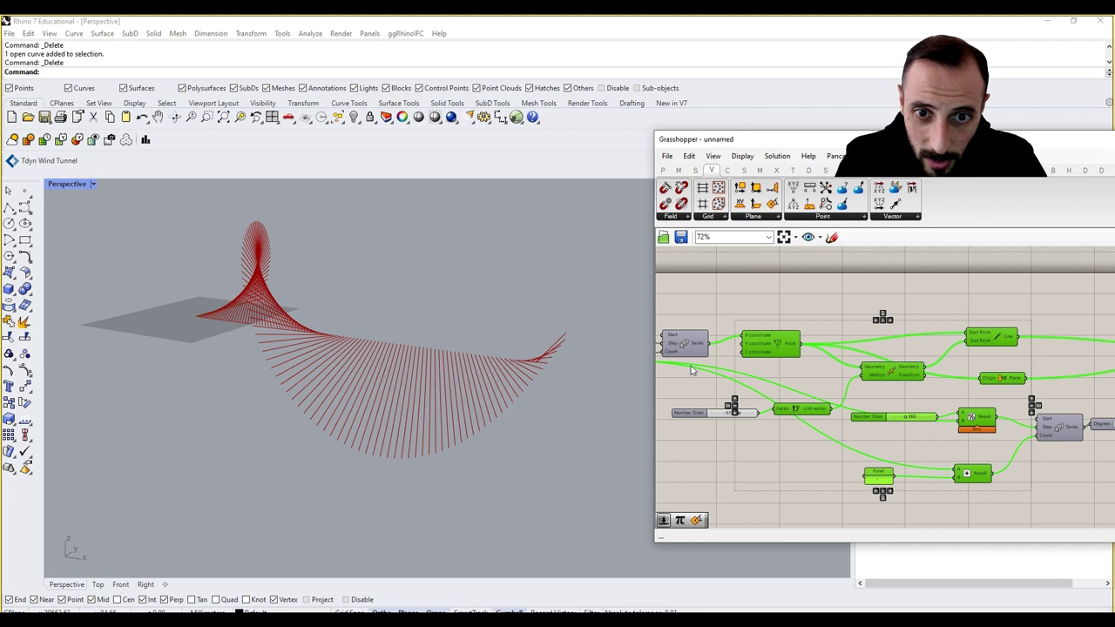
Add a Loft component after Rotate and connect the rotated Geometry output to its Curves input.
{"action": "right_click_drag", "start_coordinate": [1085, 367], "coordinate": [832, 381]}
{"action": "double_click", "coordinate": [1001, 324]}
{"action": "type", "text": "loft"}
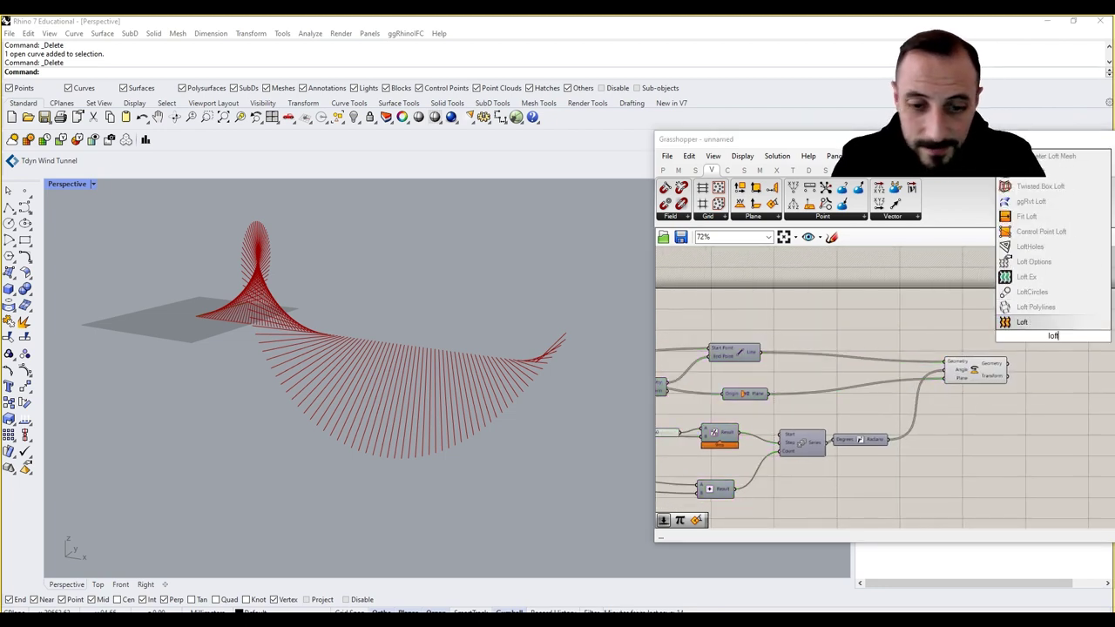
{"action": "left_click", "coordinate": [1022, 323]}
{"action": "left_click_drag", "start_coordinate": [1008, 362], "coordinate": [1044, 355]}
{"action": "right_click_drag", "start_coordinate": [1030, 356], "coordinate": [965, 338]}
{"action": "scroll", "coordinate": [965, 338], "scroll_direction": "up", "scroll_amount": 2}
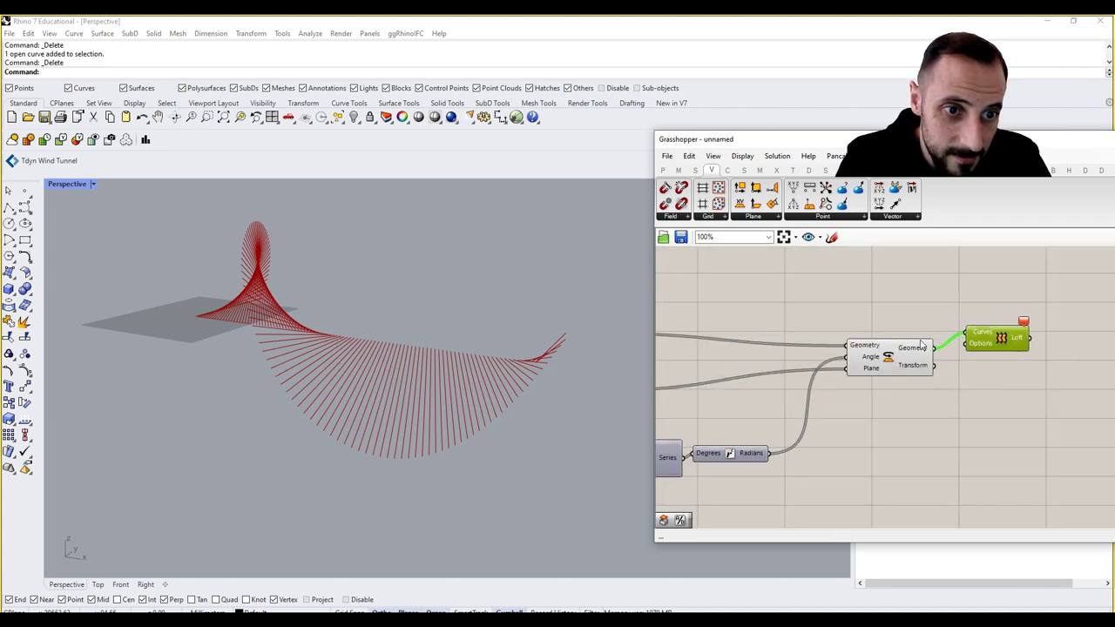
Inspect the Rotate geometry data, the line ends in the viewport, and the inputs feeding Rotate and the second Series.
{"action": "mouse_move", "coordinate": [913, 352]}
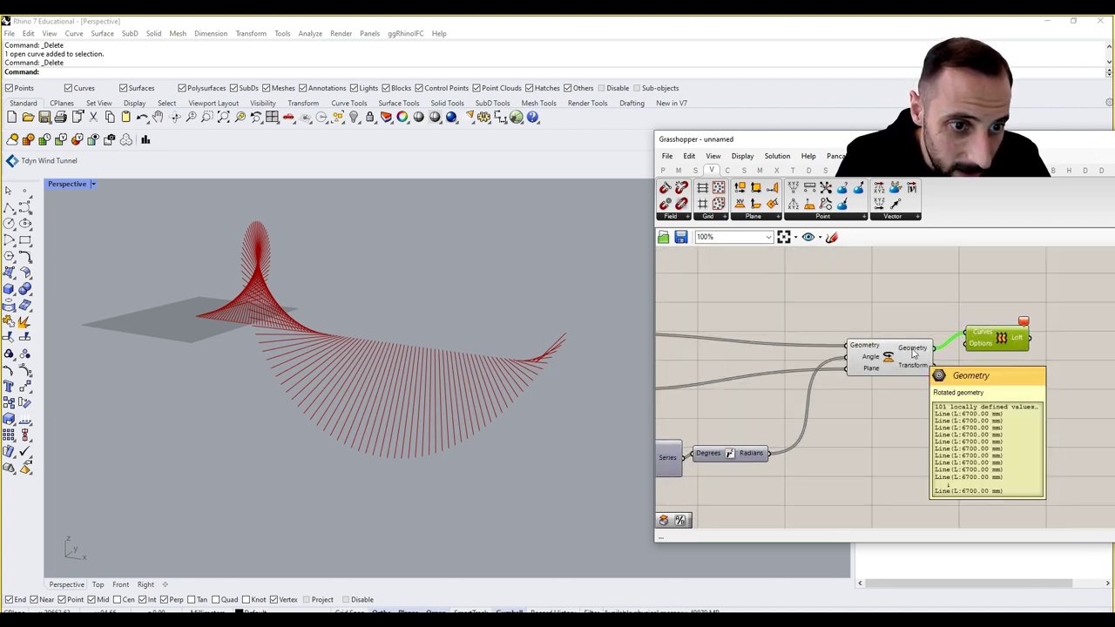
{"action": "left_click", "coordinate": [1006, 297]}
{"action": "mouse_move", "coordinate": [484, 348]}
{"action": "right_mouse_down"}
{"action": "mouse_move", "coordinate": [428, 373]}
{"action": "mouse_move", "coordinate": [310, 340]}
{"action": "mouse_move", "coordinate": [317, 329]}
{"action": "mouse_move", "coordinate": [501, 353]}
{"action": "right_mouse_up"}
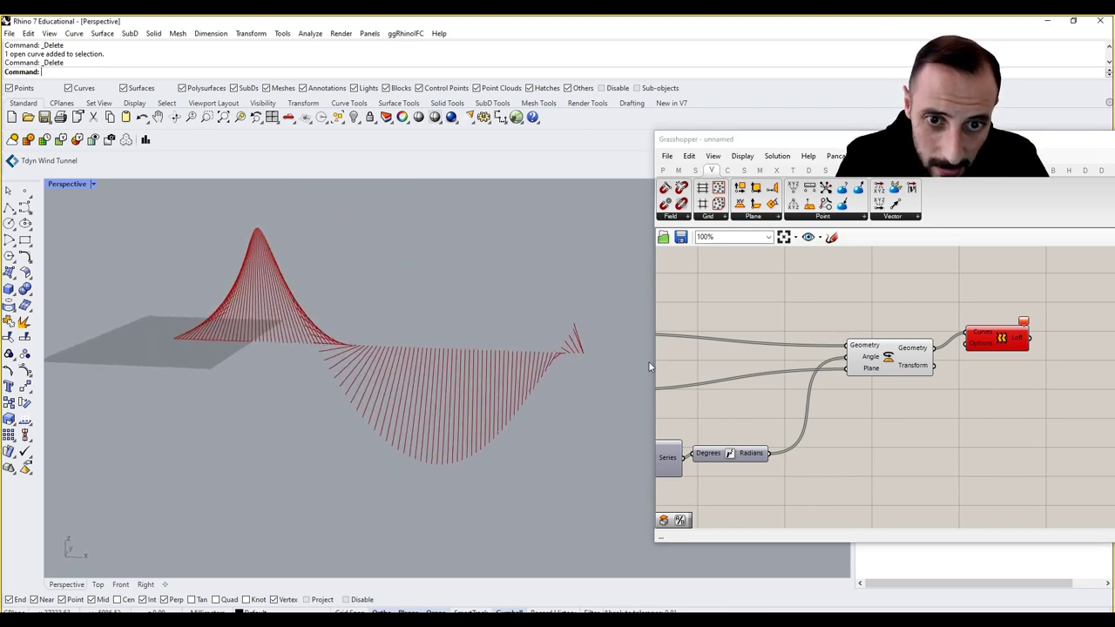
{"action": "scroll", "coordinate": [586, 340], "scroll_direction": "up", "scroll_amount": 10}
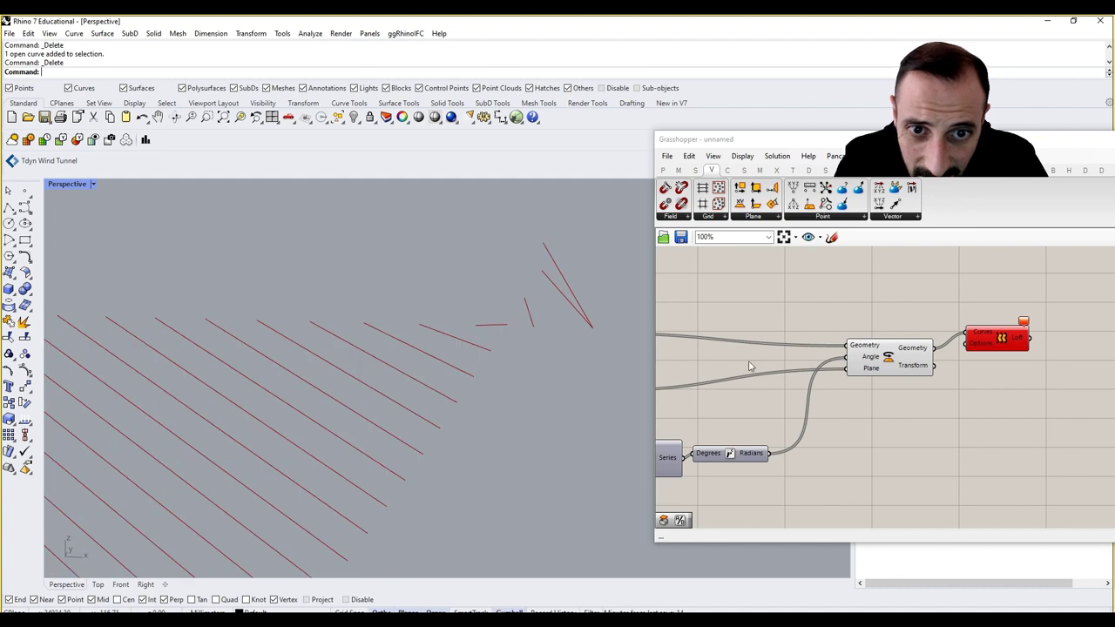
{"action": "right_click_drag", "start_coordinate": [800, 376], "coordinate": [906, 358]}
{"action": "scroll", "coordinate": [906, 358], "scroll_direction": "down", "scroll_amount": 3}
{"action": "right_click_drag", "start_coordinate": [771, 430], "coordinate": [828, 412]}
{"action": "scroll", "coordinate": [851, 406], "scroll_direction": "up", "scroll_amount": 1}
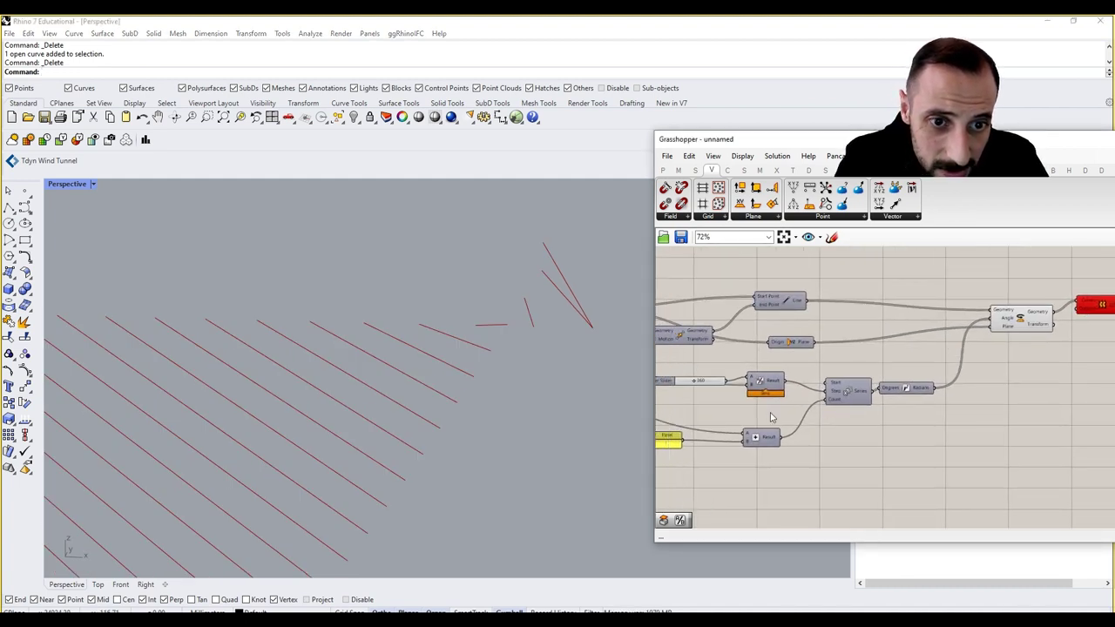
{"action": "scroll", "coordinate": [772, 416], "scroll_direction": "up", "scroll_amount": 1}
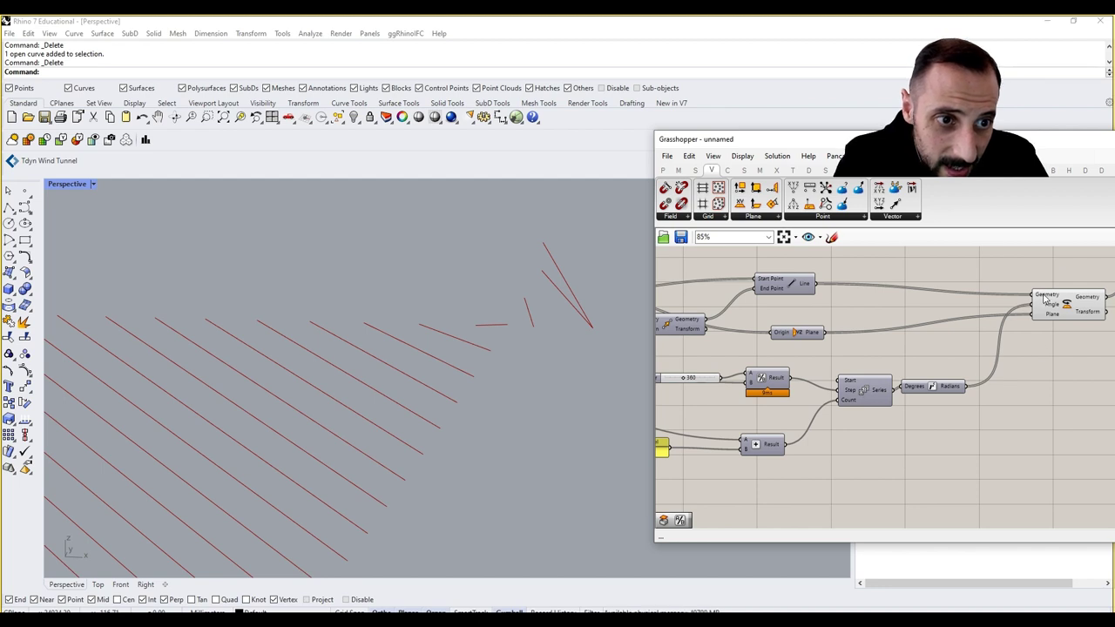
{"action": "mouse_move", "coordinate": [1045, 299]}
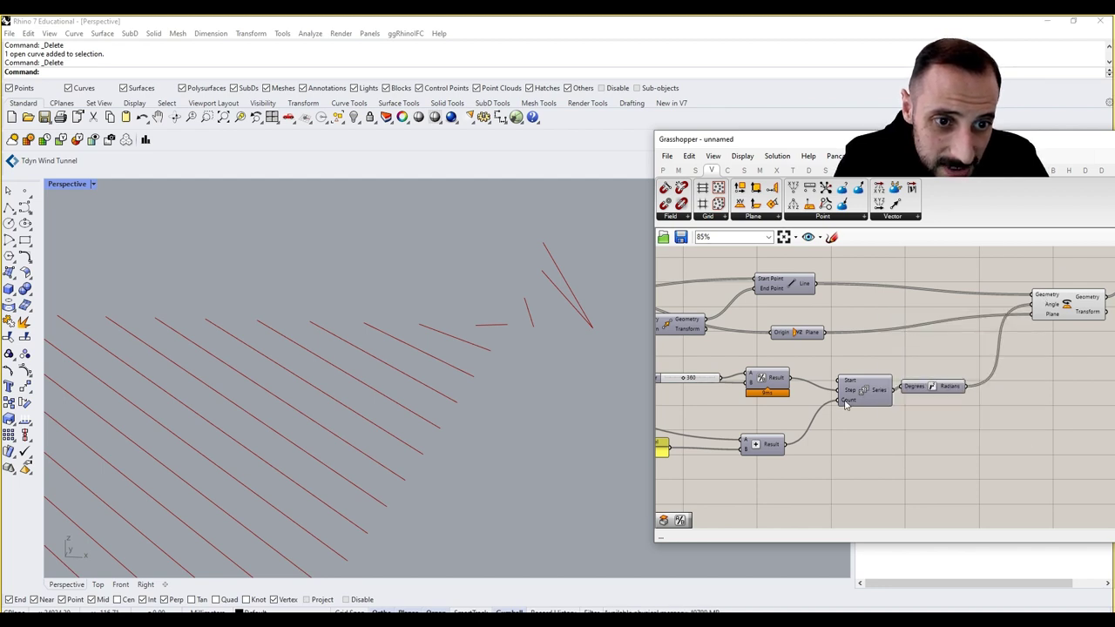
{"action": "mouse_move", "coordinate": [845, 404]}
Connect the point-count slider directly to the second Series' Count input and delete the addition component with its panel.
{"action": "right_click_drag", "start_coordinate": [772, 432], "coordinate": [967, 454]}
{"action": "scroll", "coordinate": [688, 373], "scroll_direction": "down", "scroll_amount": 2}
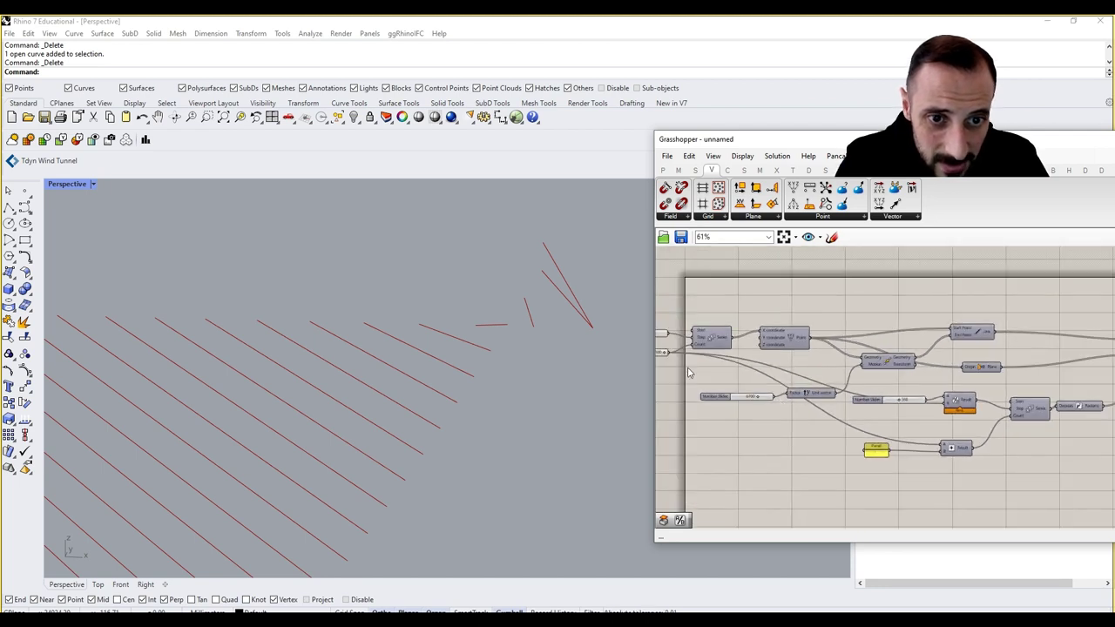
{"action": "left_click_drag", "start_coordinate": [672, 357], "coordinate": [948, 404]}
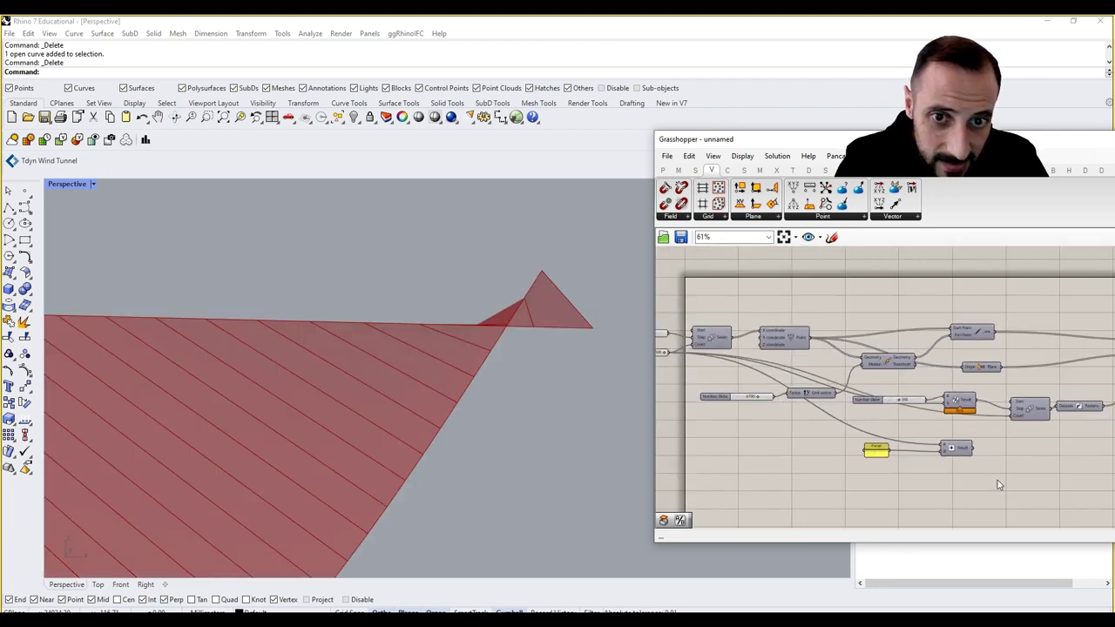
{"action": "left_click_drag", "start_coordinate": [999, 448], "coordinate": [861, 470]}
{"action": "key", "text": "Delete"}
Examine the lofted twisted surface from several angles and check the rotation-angle slider.
{"action": "scroll", "coordinate": [460, 348], "scroll_direction": "down", "scroll_amount": 6}
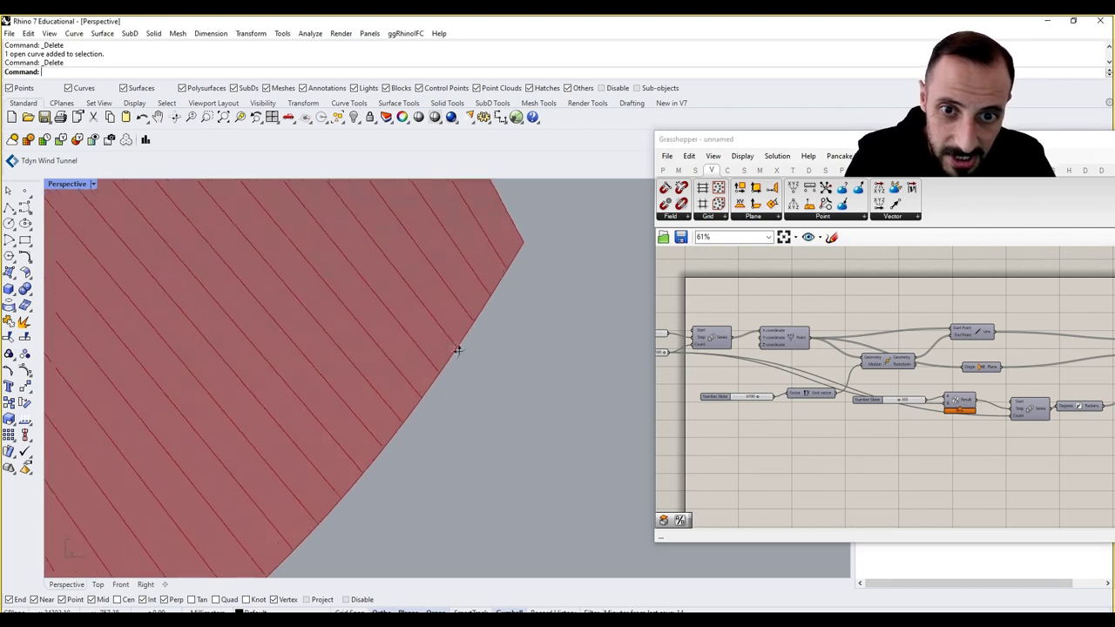
{"action": "right_click_drag", "start_coordinate": [460, 347], "coordinate": [409, 392]}
{"action": "scroll", "coordinate": [464, 398], "scroll_direction": "down", "scroll_amount": 8}
{"action": "right_click_drag", "start_coordinate": [955, 441], "coordinate": [845, 442]}
{"action": "scroll", "coordinate": [803, 400], "scroll_direction": "up", "scroll_amount": 2}
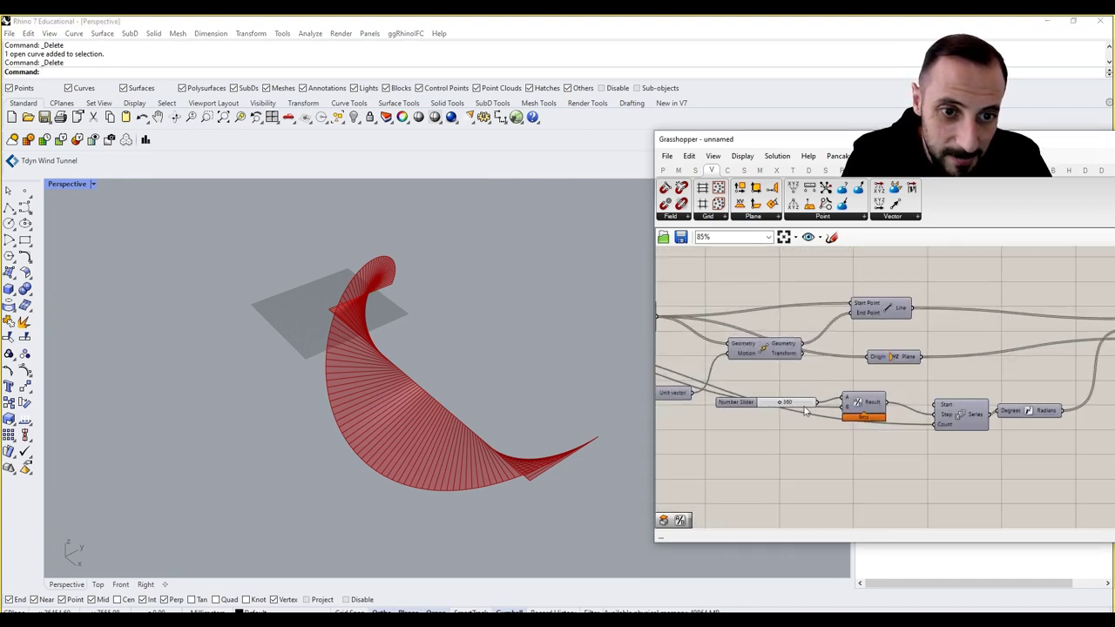
{"action": "double_click", "coordinate": [796, 406]}
{"action": "key", "text": "Escape"}
{"action": "right_click_drag", "start_coordinate": [592, 421], "coordinate": [562, 347]}
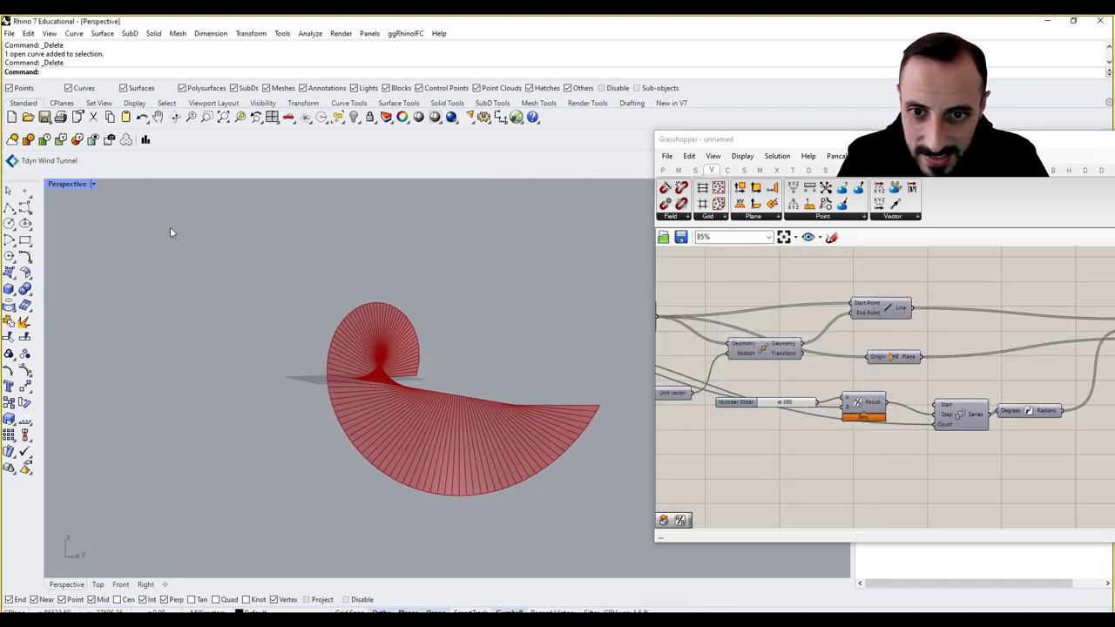
Try the Rendered and Artistic display modes on the Perspective viewport, then set it to Arctic.
{"action": "right_click", "coordinate": [63, 184]}
{"action": "left_click", "coordinate": [58, 184]}
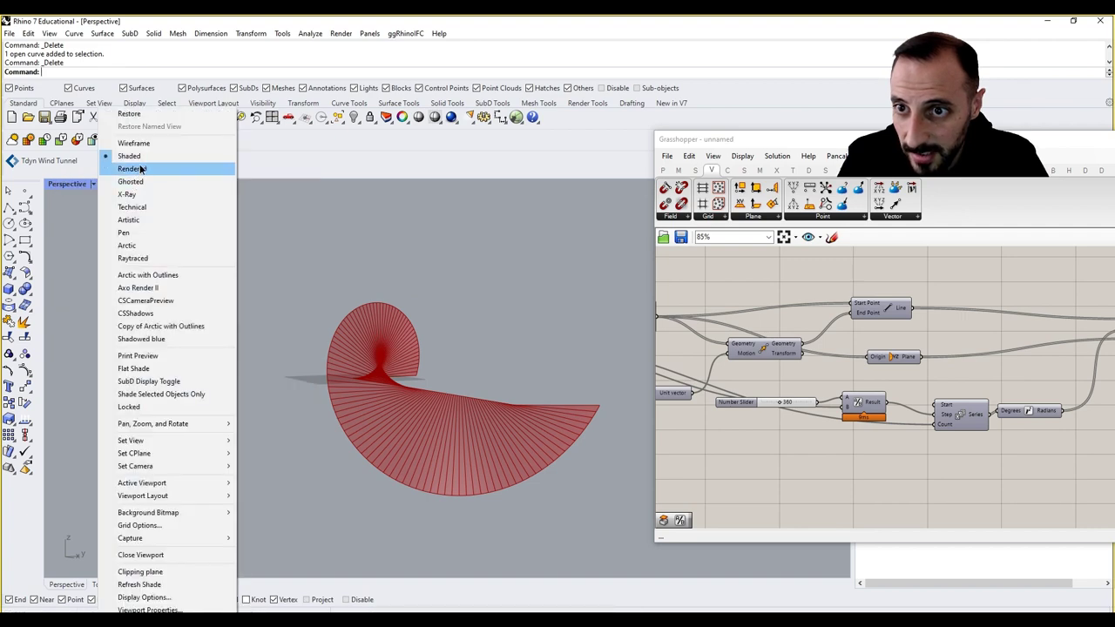
{"action": "left_click", "coordinate": [142, 171]}
{"action": "right_click_drag", "start_coordinate": [366, 359], "coordinate": [297, 373]}
{"action": "scroll", "coordinate": [312, 355], "scroll_direction": "up", "scroll_amount": 1}
{"action": "left_click", "coordinate": [84, 186]}
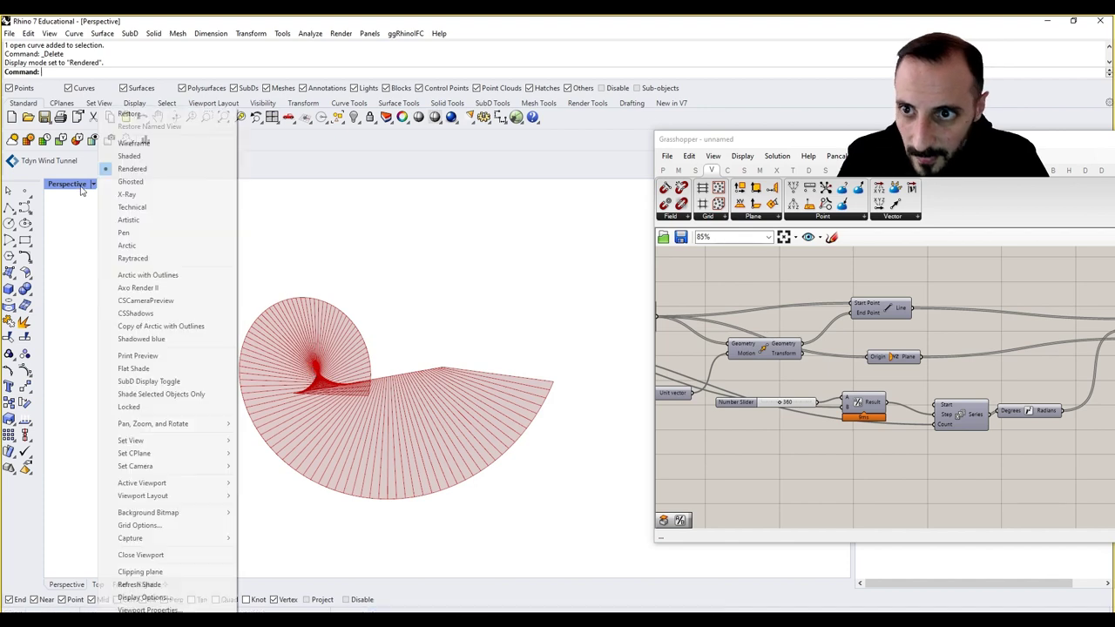
{"action": "left_click", "coordinate": [138, 222]}
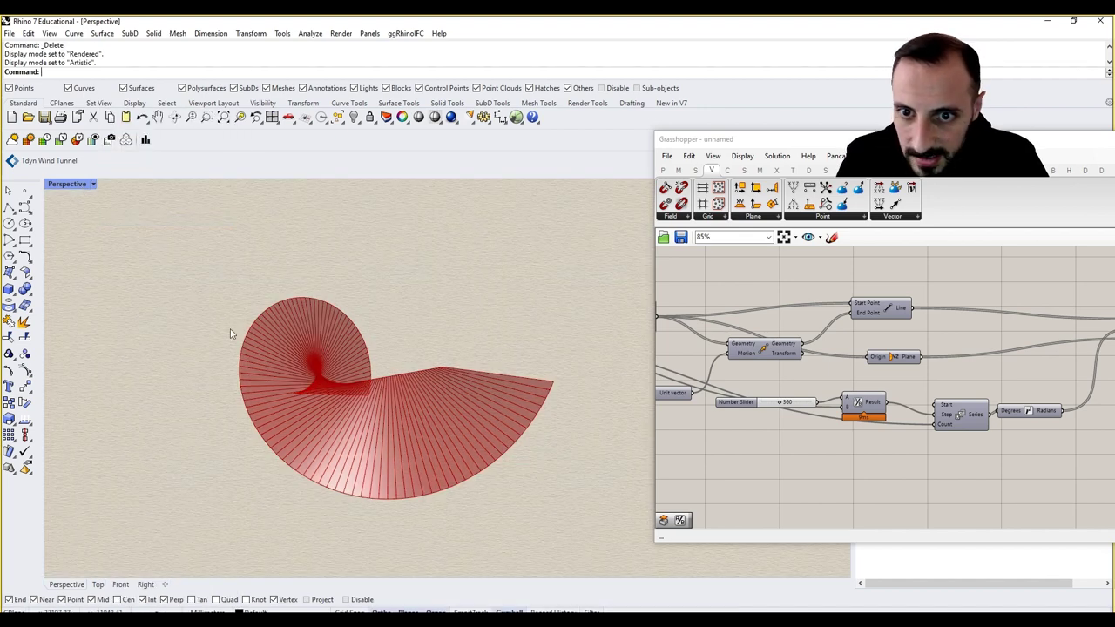
{"action": "left_click", "coordinate": [70, 184]}
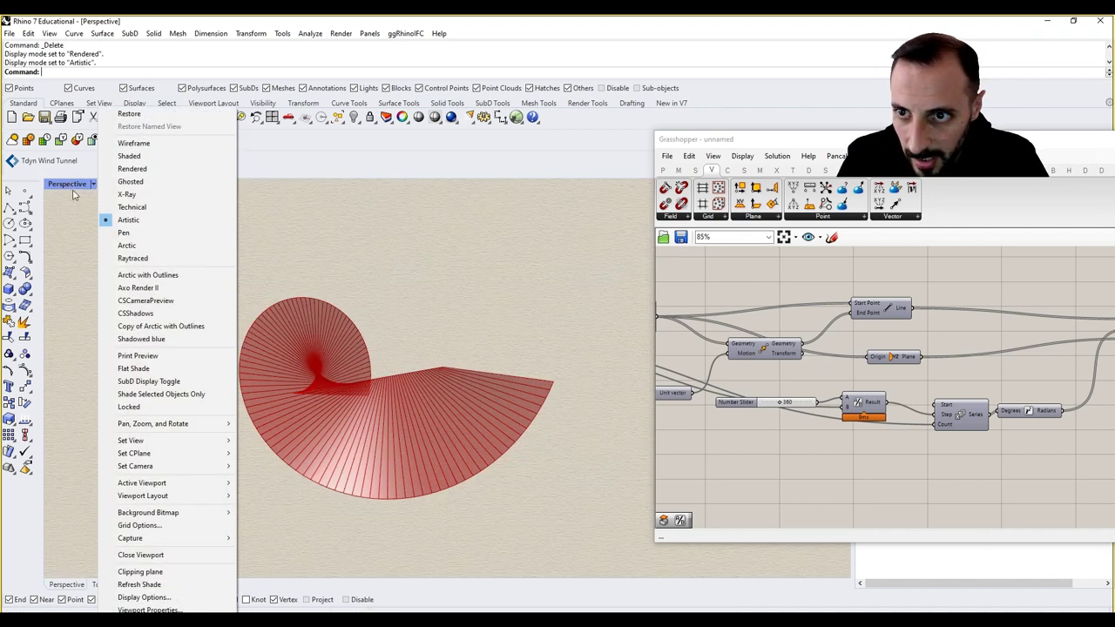
{"action": "left_click", "coordinate": [131, 246]}
{"action": "right_click_drag", "start_coordinate": [270, 335], "coordinate": [392, 368]}
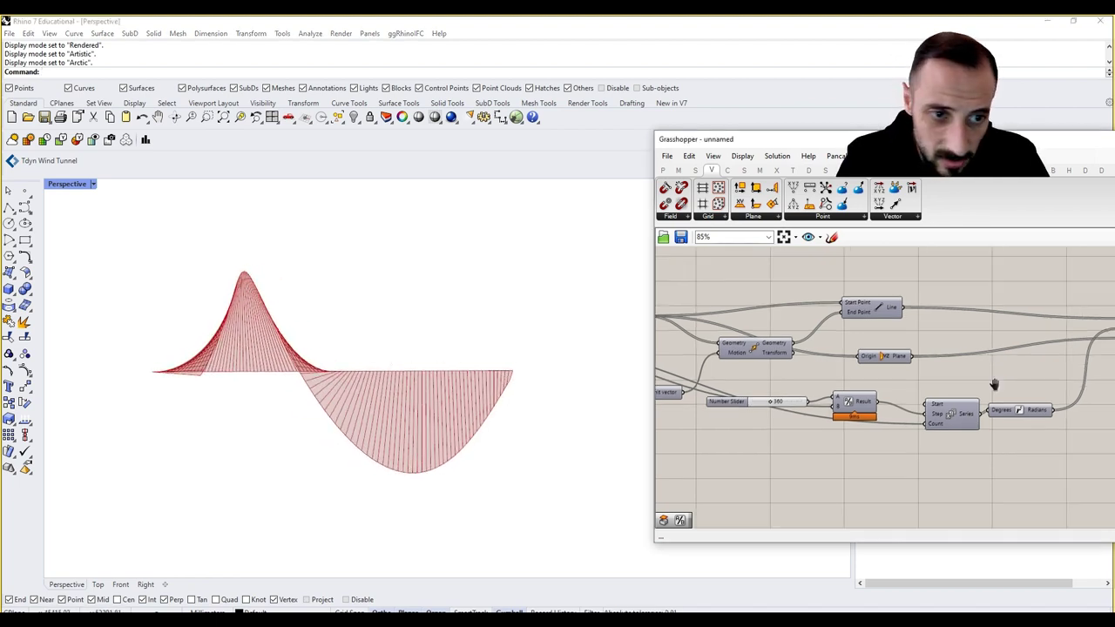
Set the total rotation Number Slider feeding the Division component to 90 and view the surface.
{"action": "right_click_drag", "start_coordinate": [913, 406], "coordinate": [865, 418]}
{"action": "double_click", "coordinate": [751, 416]}
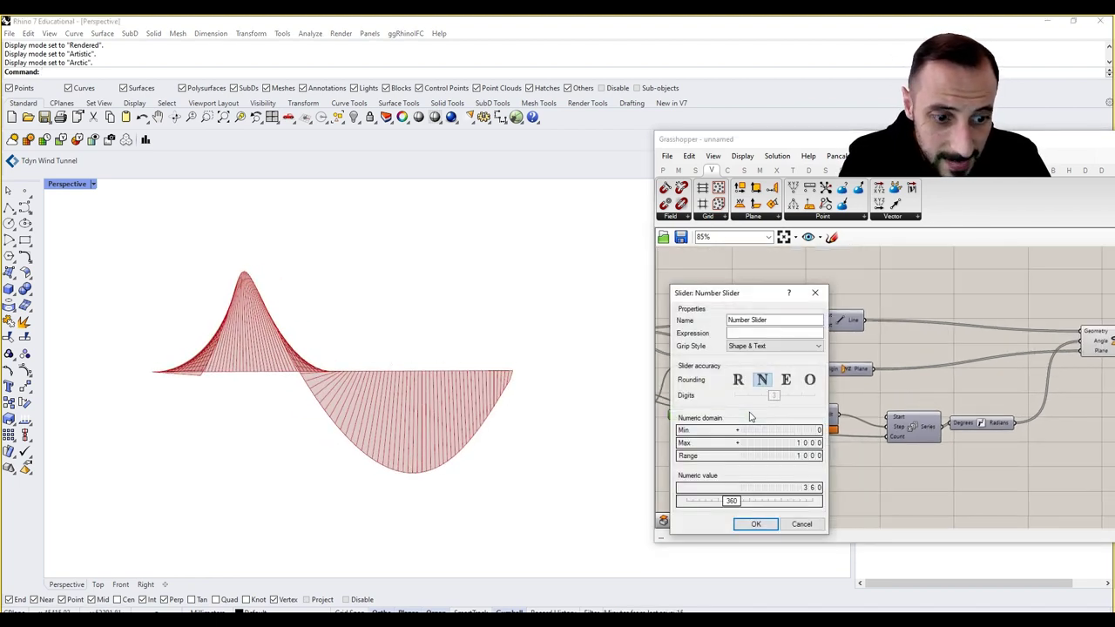
{"action": "key", "text": "Escape"}
{"action": "scroll", "coordinate": [751, 417], "scroll_direction": "up", "scroll_amount": 2}
{"action": "type", "text": "9"}
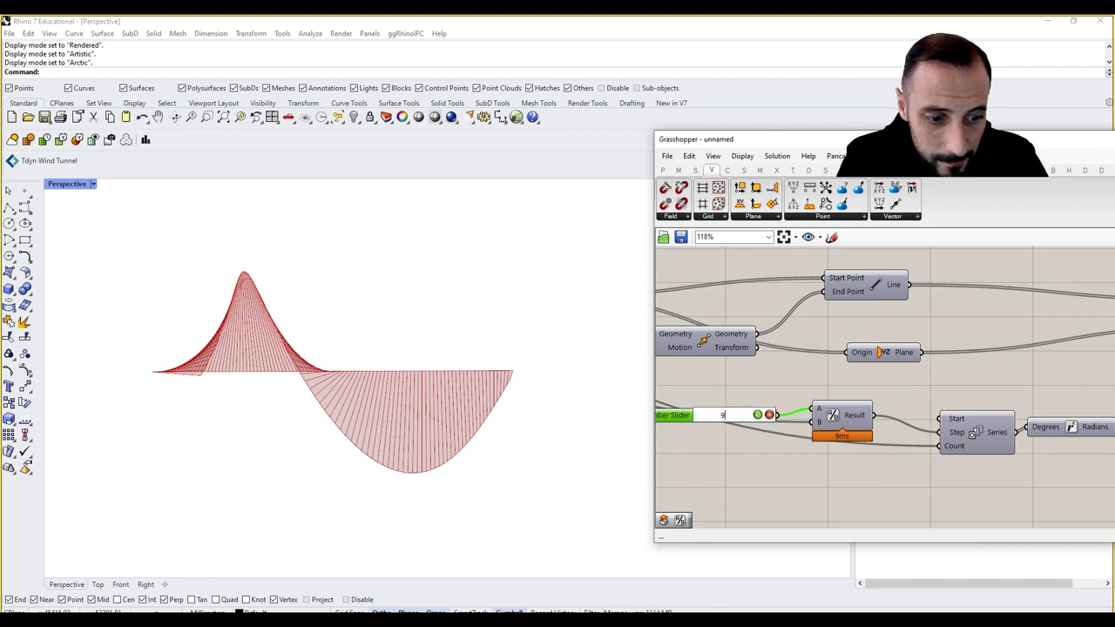
{"action": "type", "text": "0"}
{"action": "key", "text": "Return"}
{"action": "right_click_drag", "start_coordinate": [445, 327], "coordinate": [233, 352]}
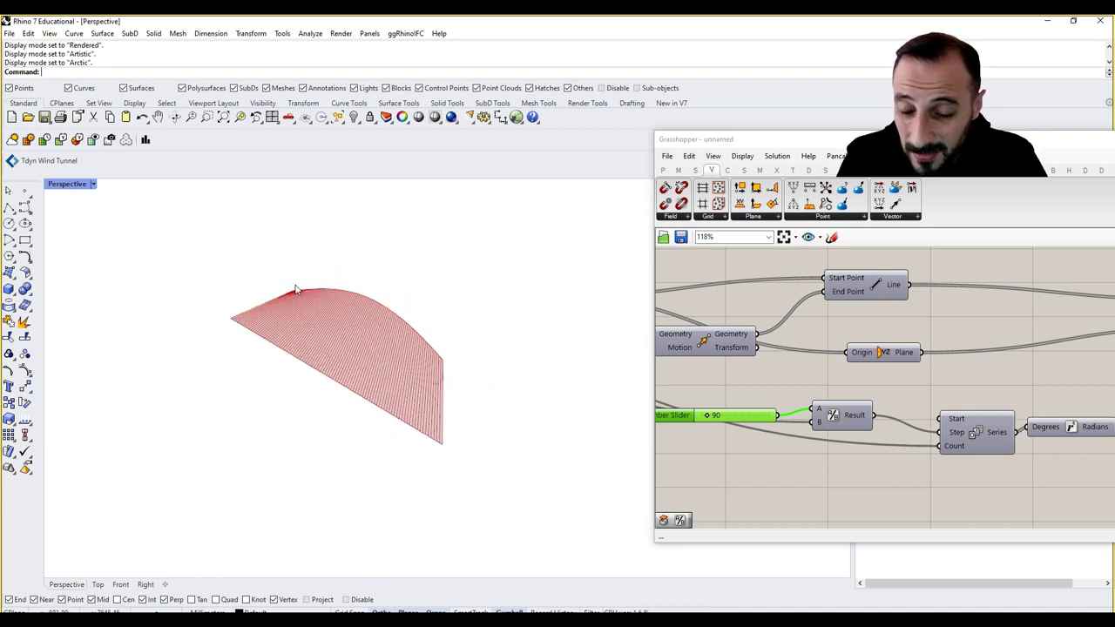
Set the total rotation Number Slider to 180 and view the surface.
{"action": "left_click", "coordinate": [746, 418]}
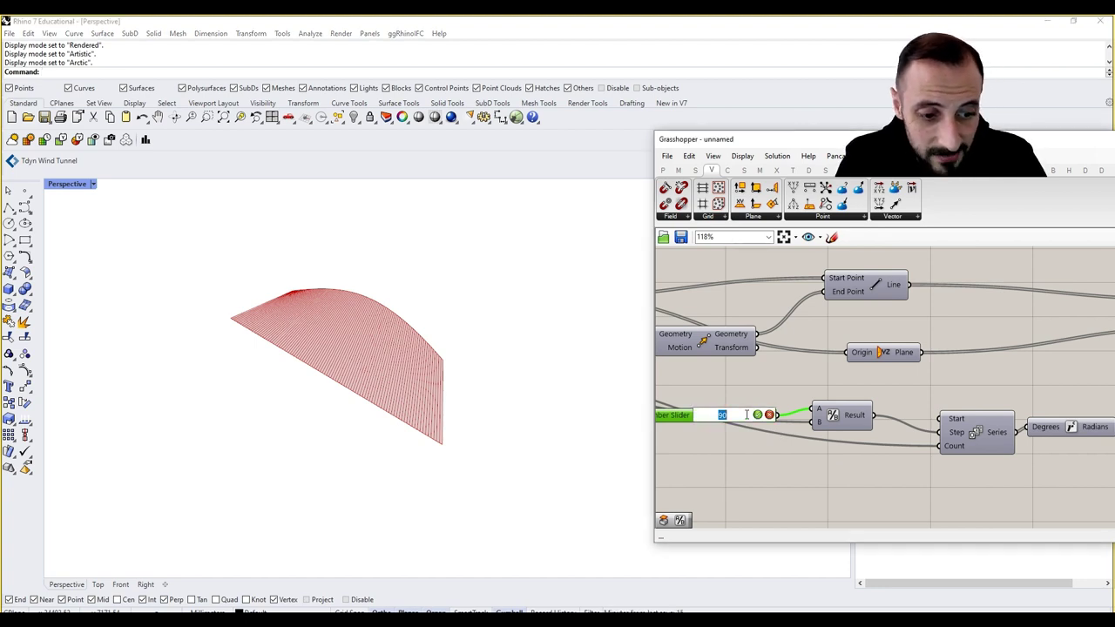
{"action": "key", "text": "Return"}
{"action": "right_click_drag", "start_coordinate": [368, 375], "coordinate": [333, 348]}
Review the step and count sliders feeding the first Series and examine the twisted surface in the viewport.
{"action": "scroll", "coordinate": [891, 413], "scroll_direction": "down", "scroll_amount": 3}
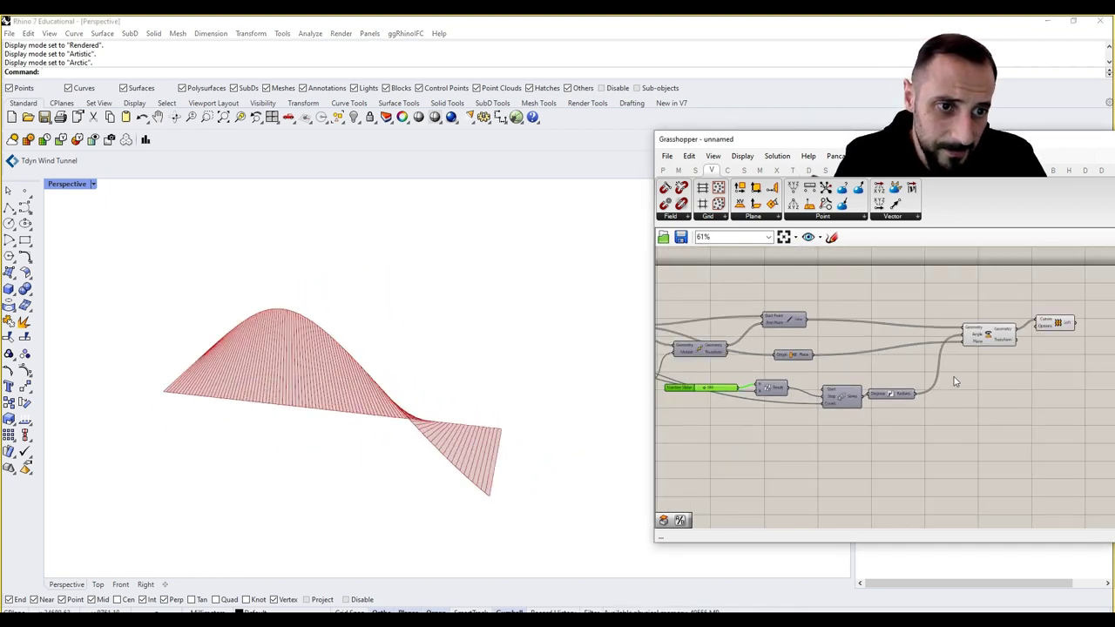
{"action": "right_click_drag", "start_coordinate": [870, 376], "coordinate": [1089, 396]}
{"action": "scroll", "coordinate": [771, 335], "scroll_direction": "up", "scroll_amount": 3}
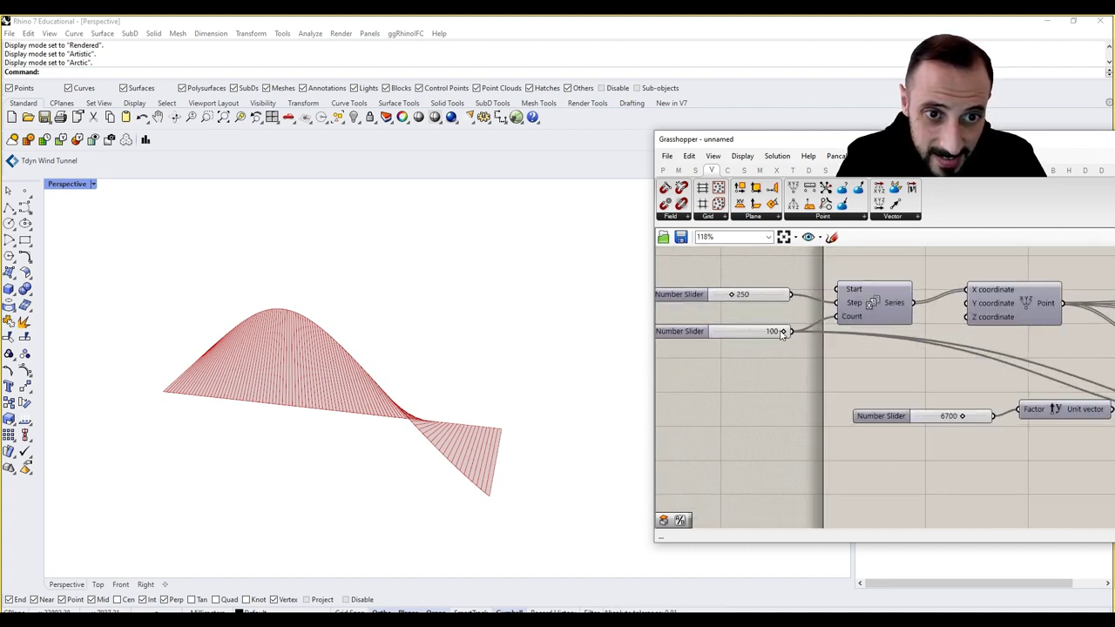
{"action": "left_click_drag", "start_coordinate": [784, 331], "coordinate": [811, 352]}
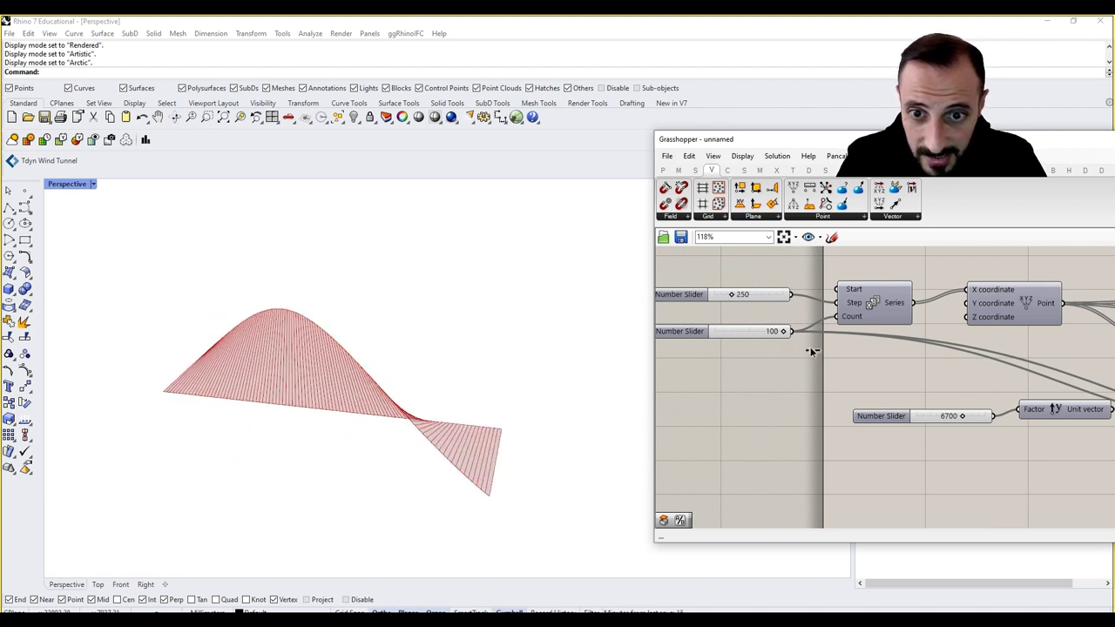
{"action": "left_click_drag", "start_coordinate": [737, 298], "coordinate": [739, 297]}
{"action": "mouse_move", "coordinate": [392, 324]}
{"action": "right_mouse_down"}
{"action": "mouse_move", "coordinate": [410, 306]}
{"action": "mouse_move", "coordinate": [372, 317]}
{"action": "right_mouse_up"}
{"action": "right_click_drag", "start_coordinate": [372, 317], "coordinate": [371, 305], "text": "ctrl"}
{"action": "scroll", "coordinate": [874, 370], "scroll_direction": "down", "scroll_amount": 5}
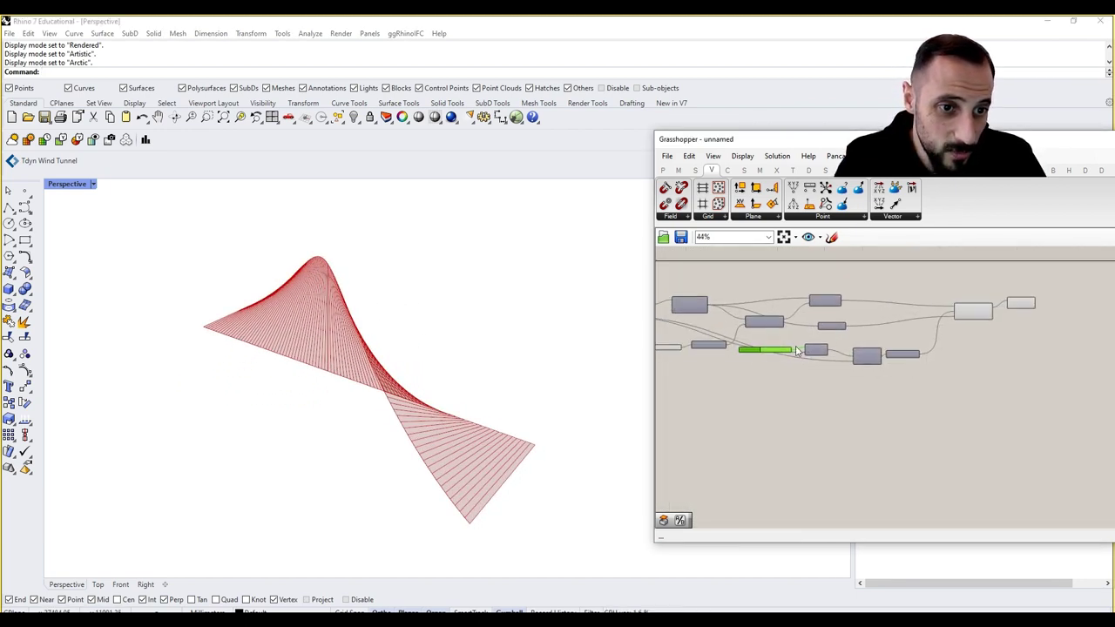
Set the total rotation Number Slider to 360 and view the surface.
{"action": "scroll", "coordinate": [985, 327], "scroll_direction": "up", "scroll_amount": 4}
{"action": "right_click_drag", "start_coordinate": [883, 352], "coordinate": [1041, 358]}
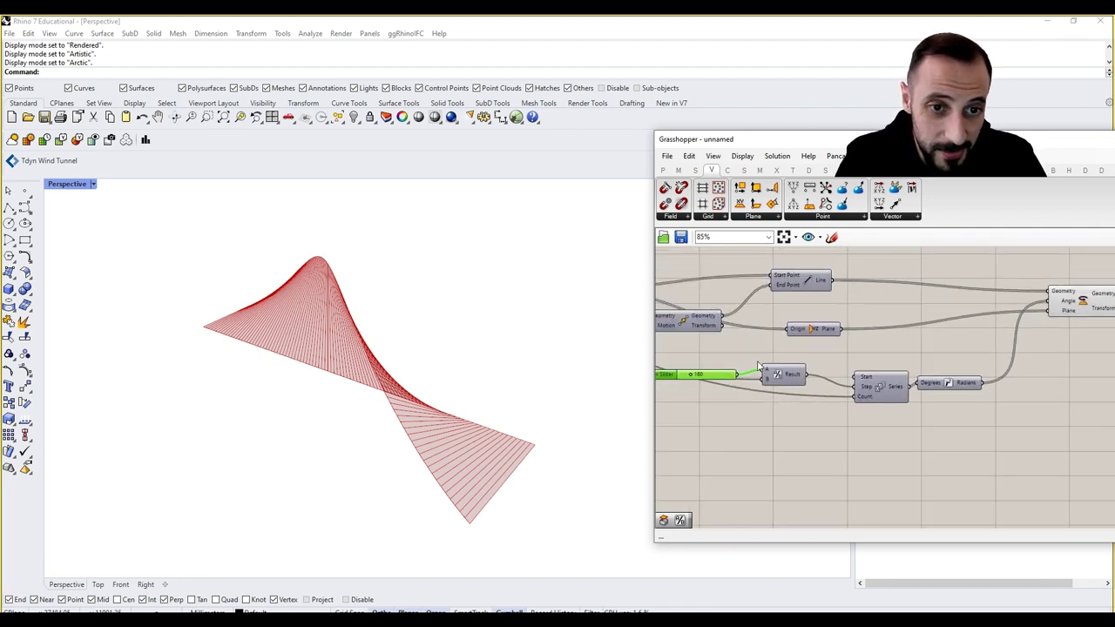
{"action": "double_click", "coordinate": [713, 380]}
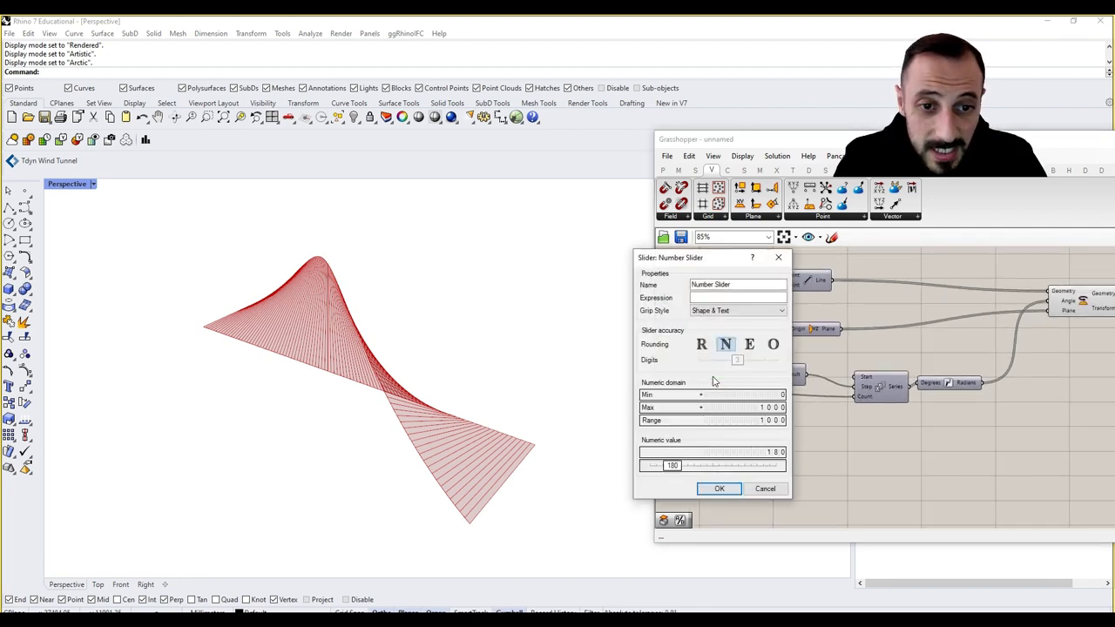
{"action": "key", "text": "Return"}
{"action": "scroll", "coordinate": [712, 380], "scroll_direction": "up", "scroll_amount": 2}
{"action": "type", "text": "0"}
{"action": "key", "text": "Return"}
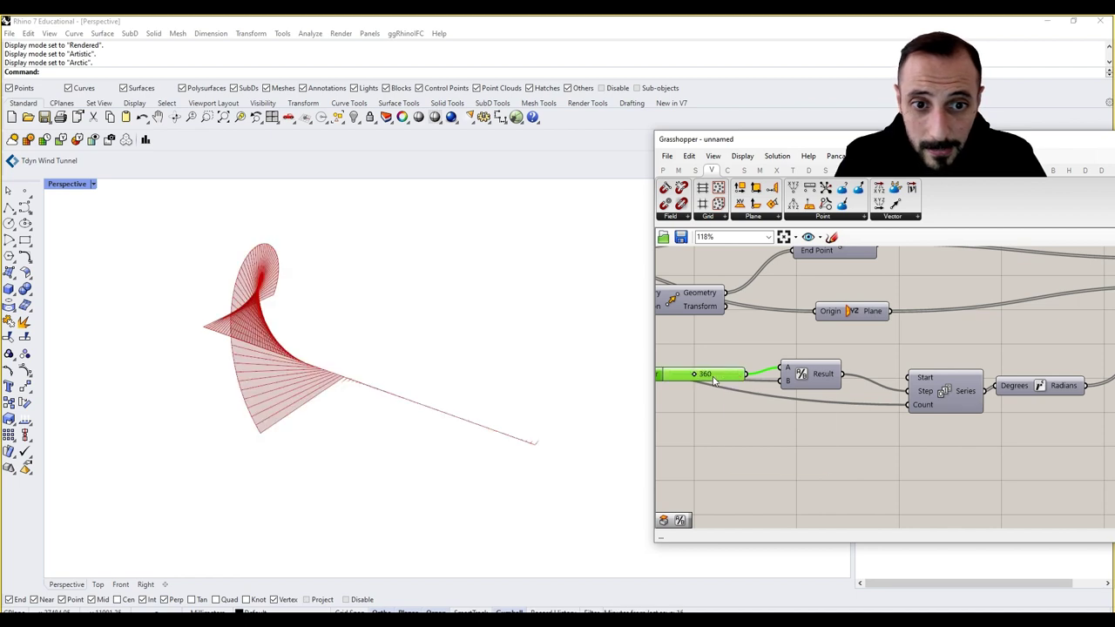
{"action": "right_click_drag", "start_coordinate": [584, 382], "coordinate": [449, 356]}
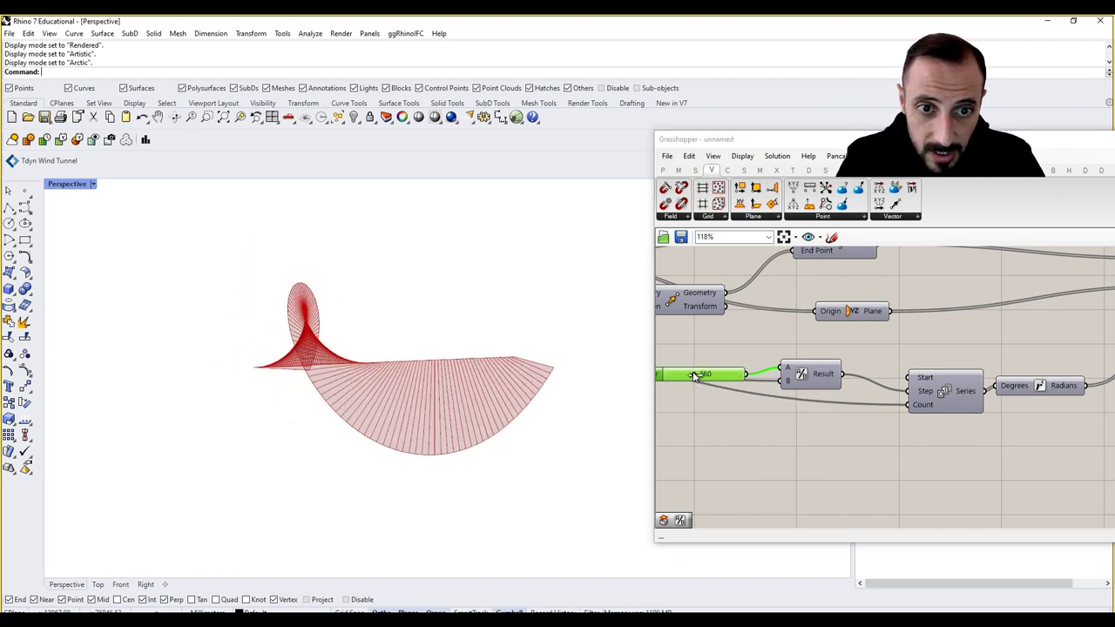
Raise the total rotation Number Slider to its maximum of 1000 and view the resulting spiral surface.
{"action": "left_click_drag", "start_coordinate": [694, 377], "coordinate": [750, 386]}
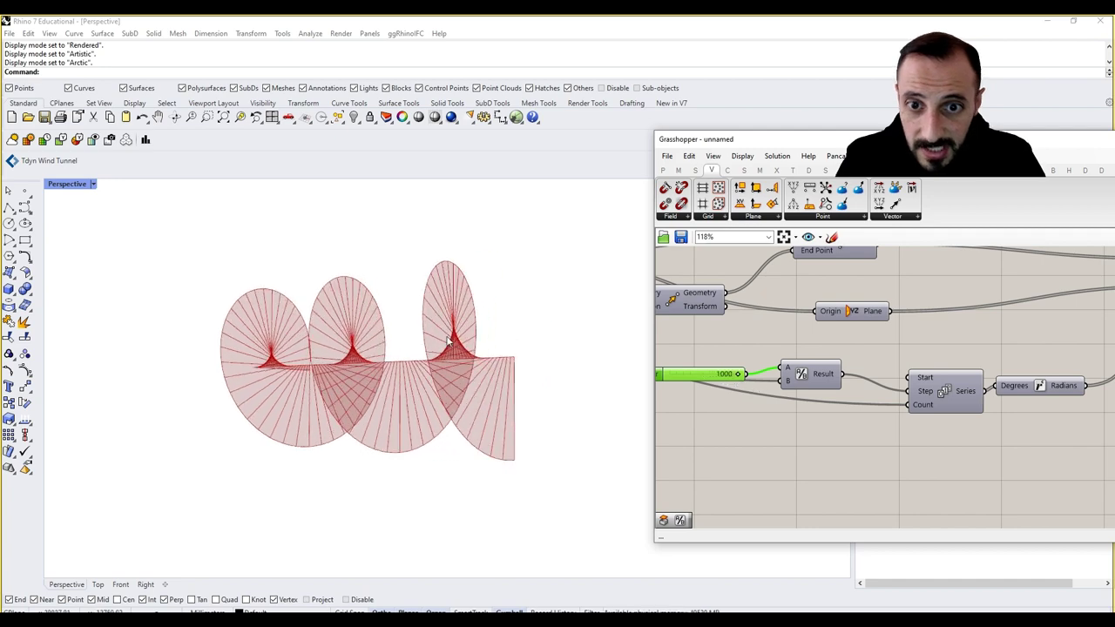
{"action": "right_click_drag", "start_coordinate": [449, 342], "coordinate": [328, 364]}
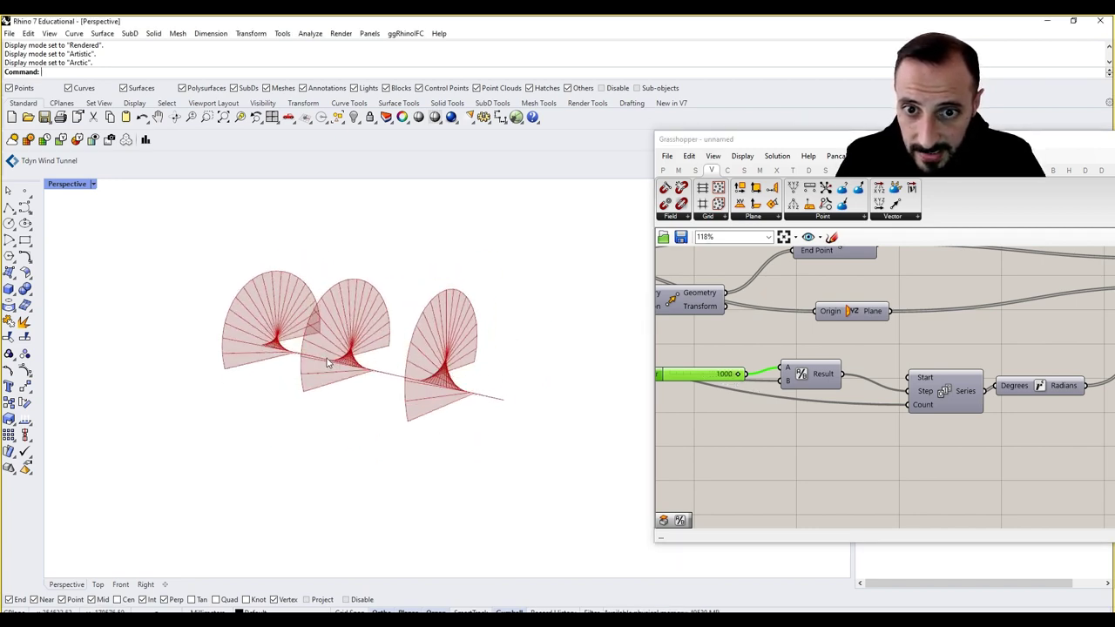
{"action": "scroll", "coordinate": [327, 362], "scroll_direction": "down", "scroll_amount": 5}
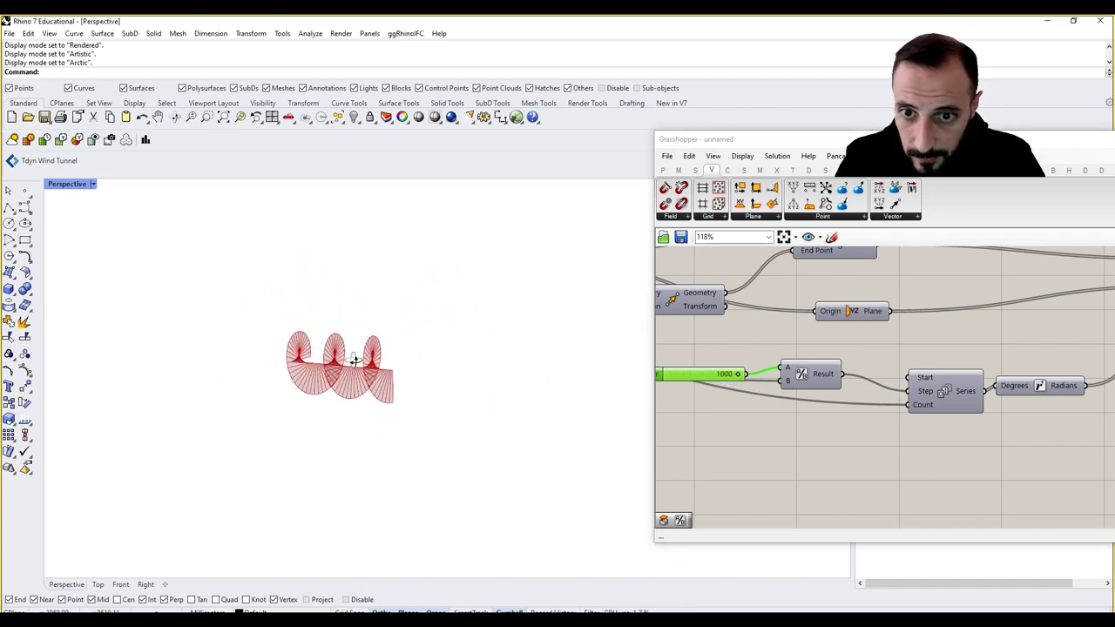
{"action": "right_click_drag", "start_coordinate": [352, 344], "coordinate": [346, 300]}
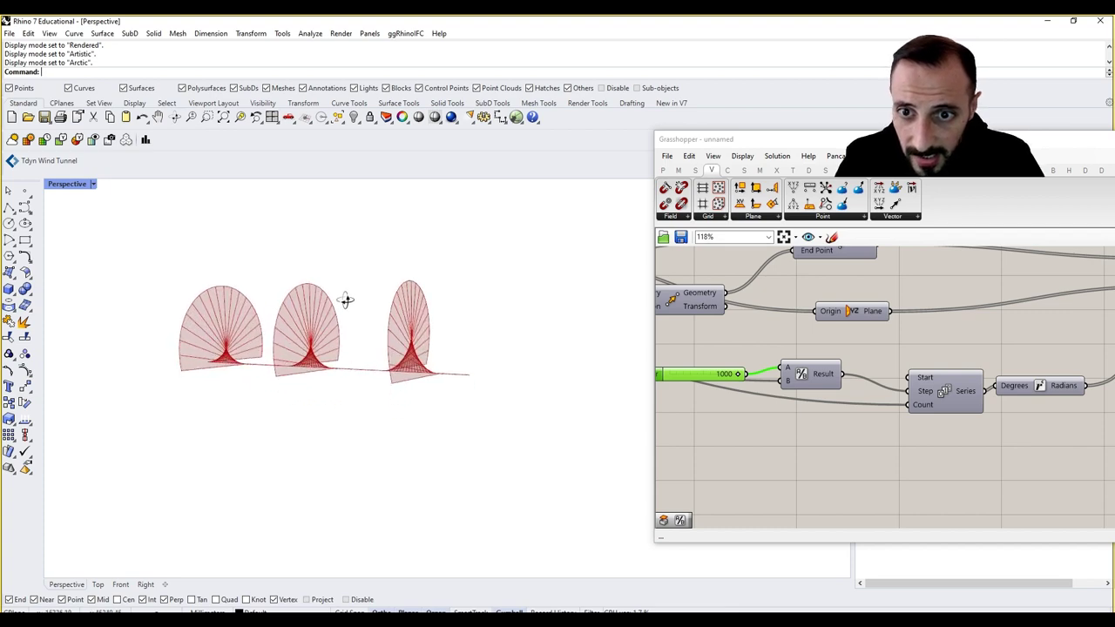
Set the Perspective viewport's display mode to Shaded.
{"action": "left_click", "coordinate": [92, 184]}
{"action": "left_click", "coordinate": [129, 156]}
{"action": "mouse_move", "coordinate": [262, 331]}
{"action": "right_mouse_down"}
{"action": "mouse_move", "coordinate": [249, 316]}
{"action": "mouse_move", "coordinate": [217, 316]}
{"action": "mouse_move", "coordinate": [273, 323]}
{"action": "mouse_move", "coordinate": [313, 386]}
{"action": "mouse_move", "coordinate": [278, 399]}
{"action": "mouse_move", "coordinate": [255, 359]}
{"action": "mouse_move", "coordinate": [258, 338]}
{"action": "right_mouse_up"}
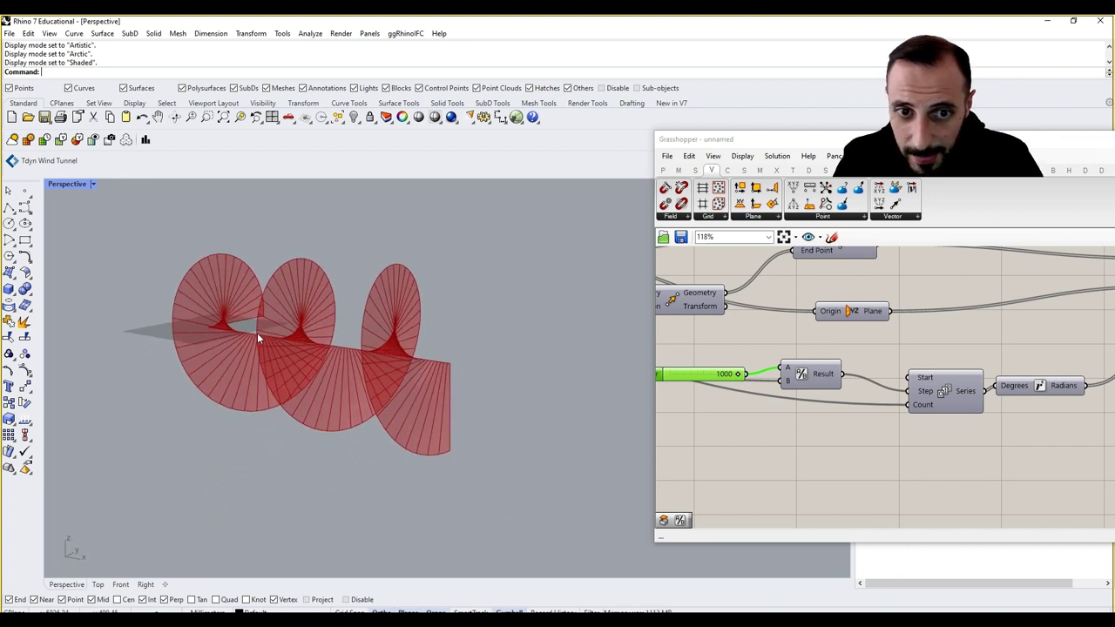